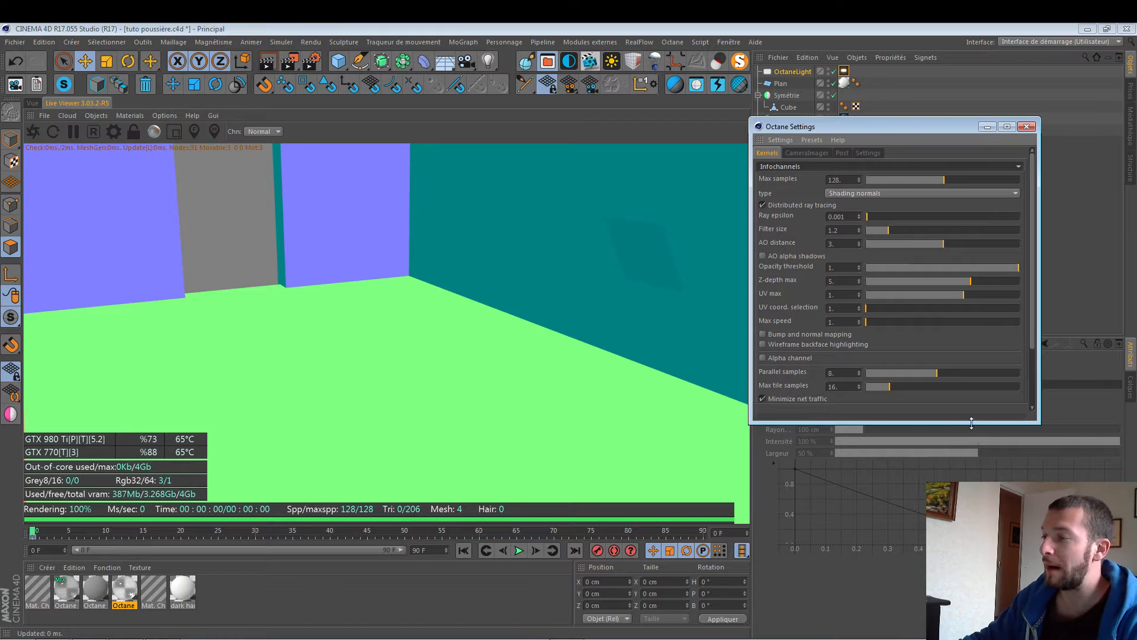
Step: Widen the Octane Settings window and preview the Directlighting and Pathtracing kernels, ending on Directlighting
{"action": "left_click_drag", "start_coordinate": [1041, 436], "coordinate": [1073, 436]}
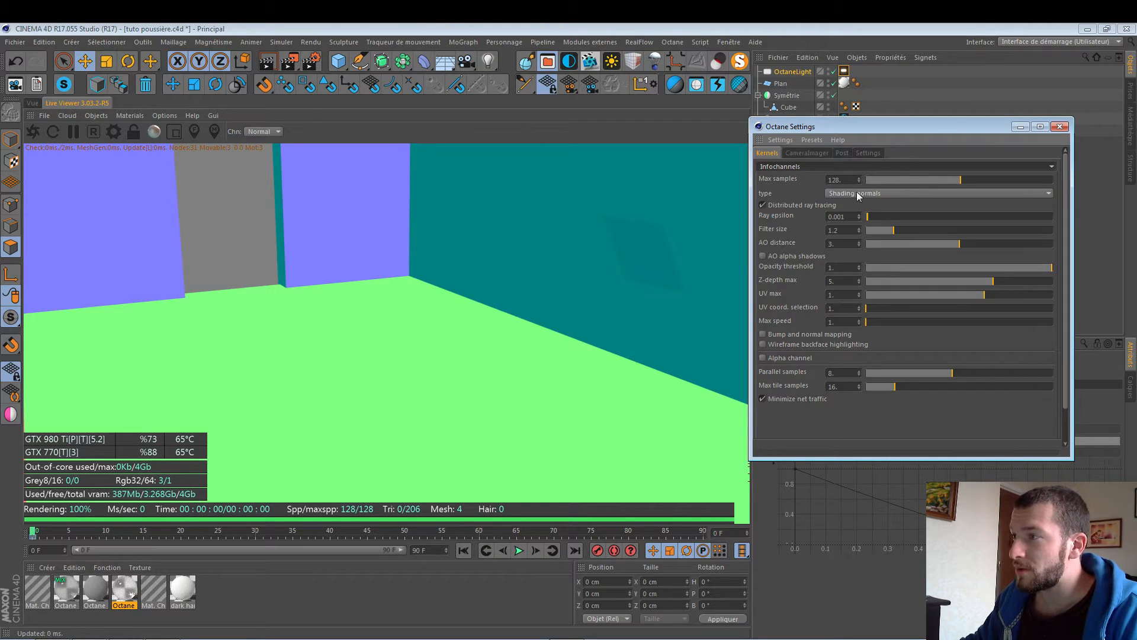
{"action": "left_click", "coordinate": [800, 169]}
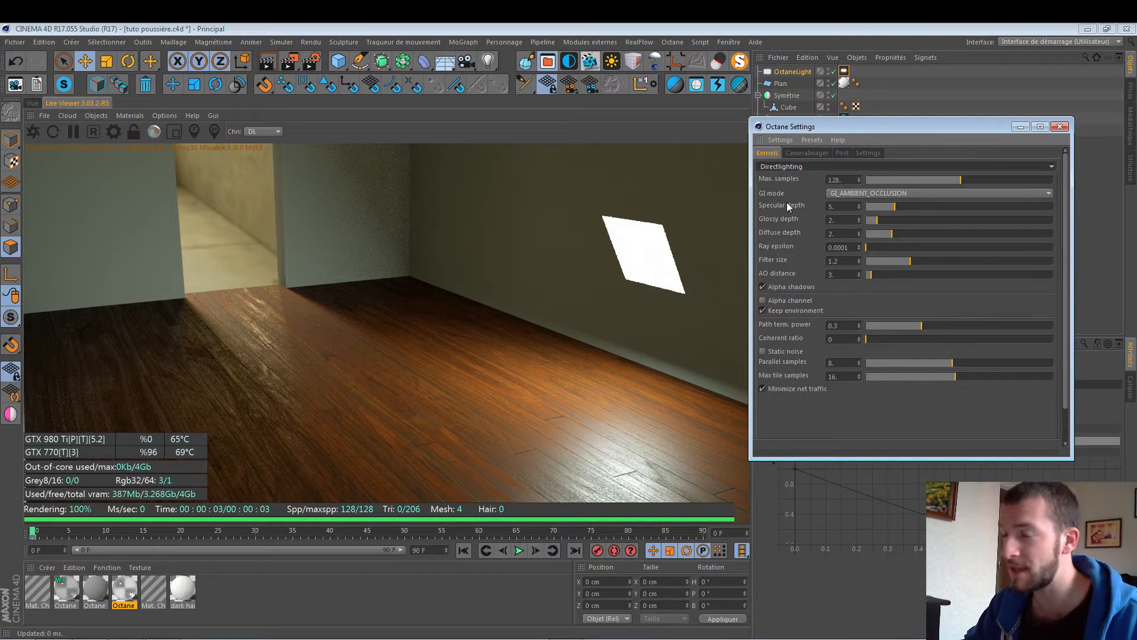
{"action": "left_click", "coordinate": [796, 166]}
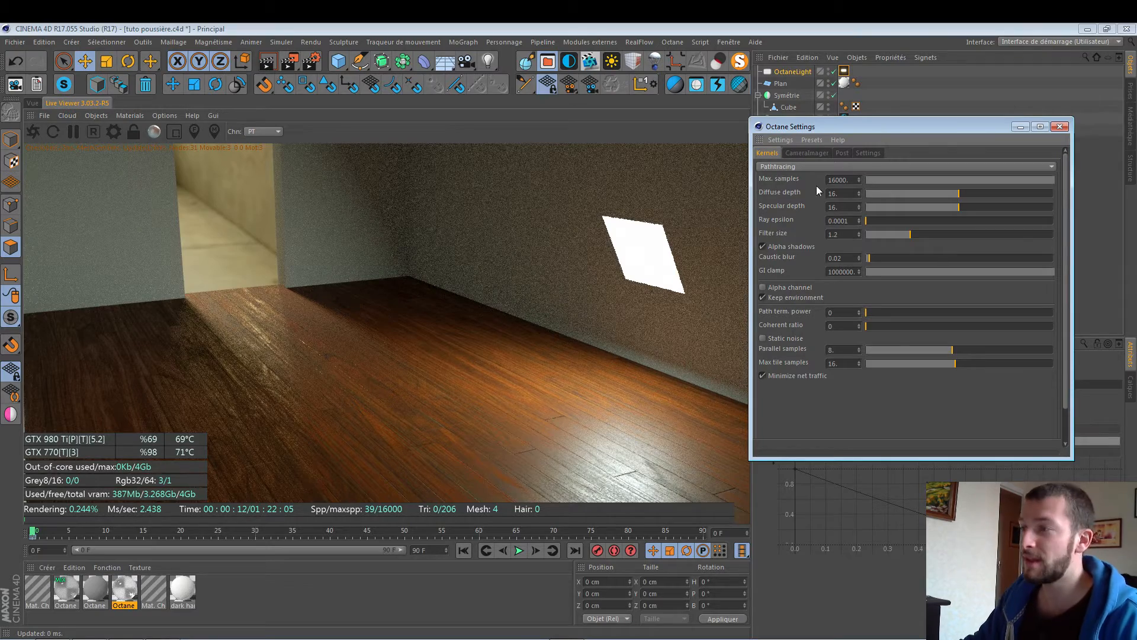
{"action": "left_click", "coordinate": [813, 168]}
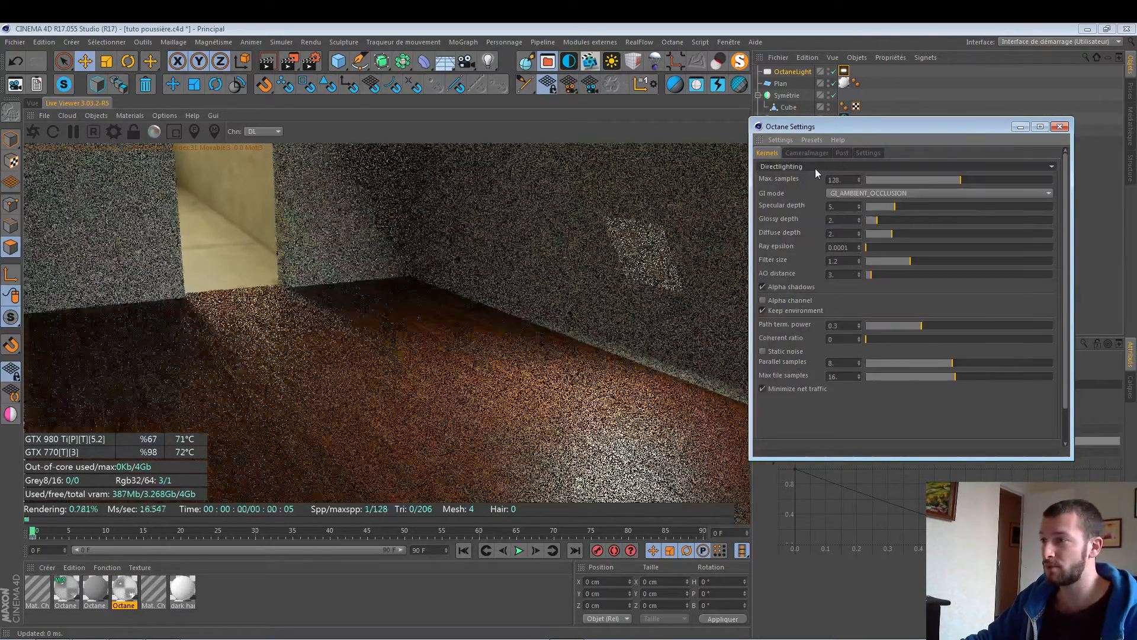
Step: Set Max samples to 250 for both the Directlighting and the Pathtracing kernels
{"action": "double_click", "coordinate": [845, 177]}
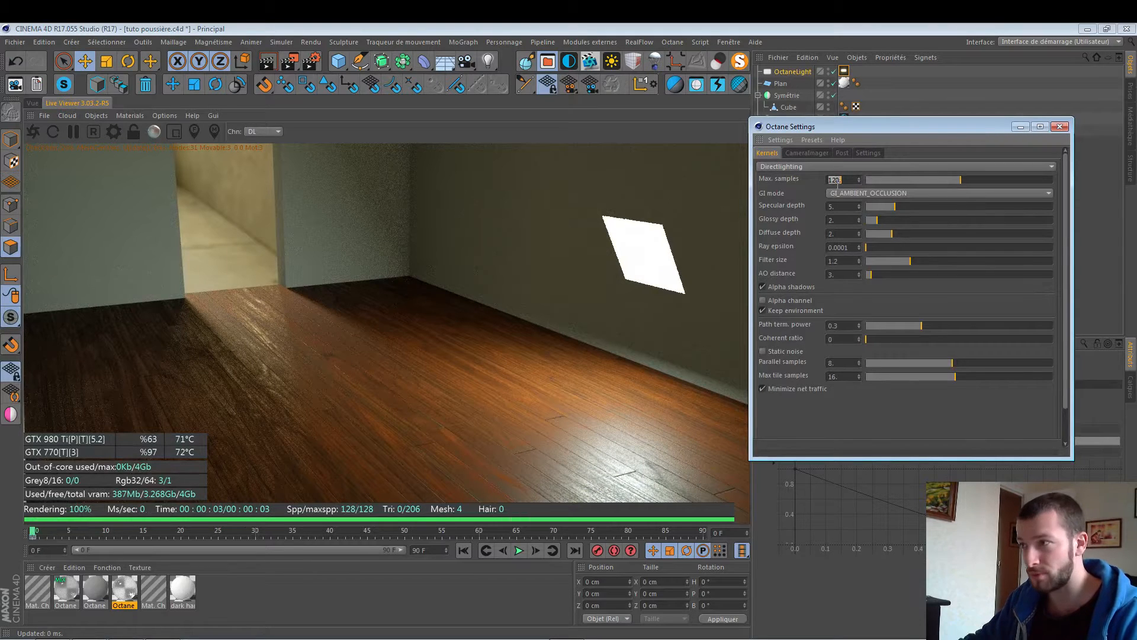
{"action": "type", "text": "20"}
{"action": "key", "text": "BackSpace"}
{"action": "key", "text": "Return"}
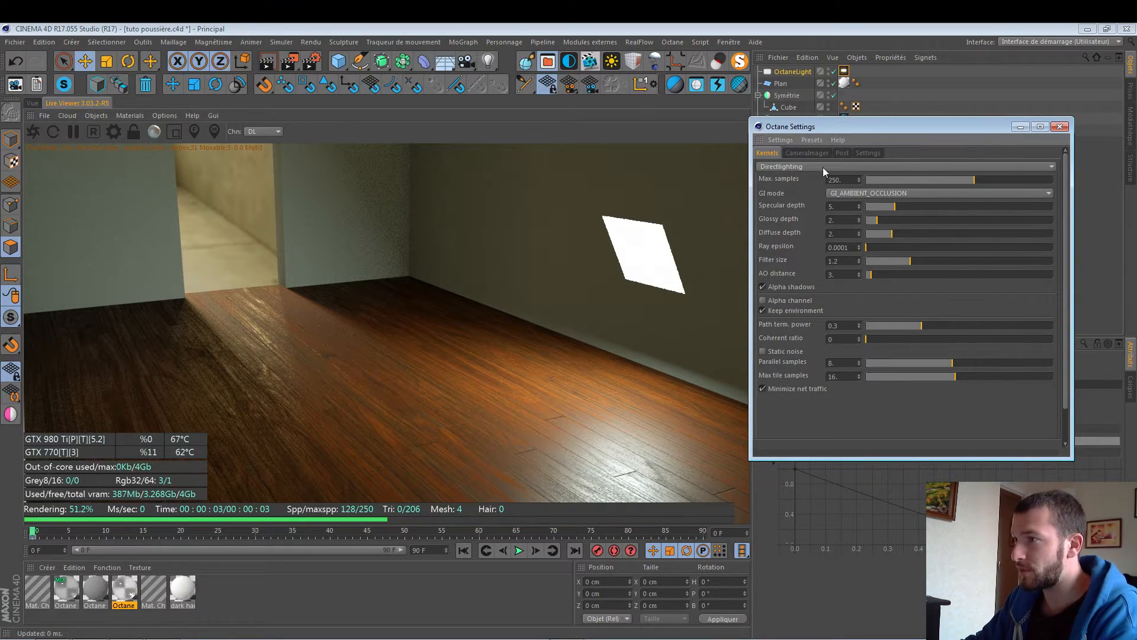
{"action": "left_click", "coordinate": [823, 167]}
{"action": "left_click", "coordinate": [830, 176]}
{"action": "double_click", "coordinate": [841, 180]}
{"action": "type", "text": "250"}
{"action": "key", "text": "Return"}
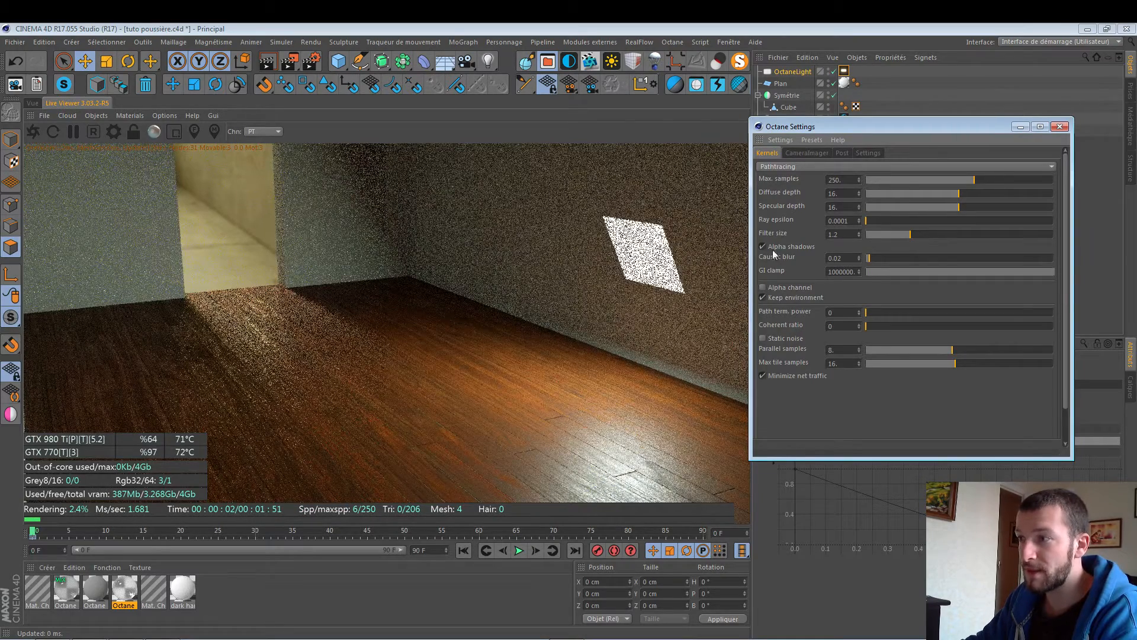
Step: Set Max samples to 2048 for the Pathtracing, Directlighting and PMC kernels, ending on Pathtracing
{"action": "double_click", "coordinate": [850, 180]}
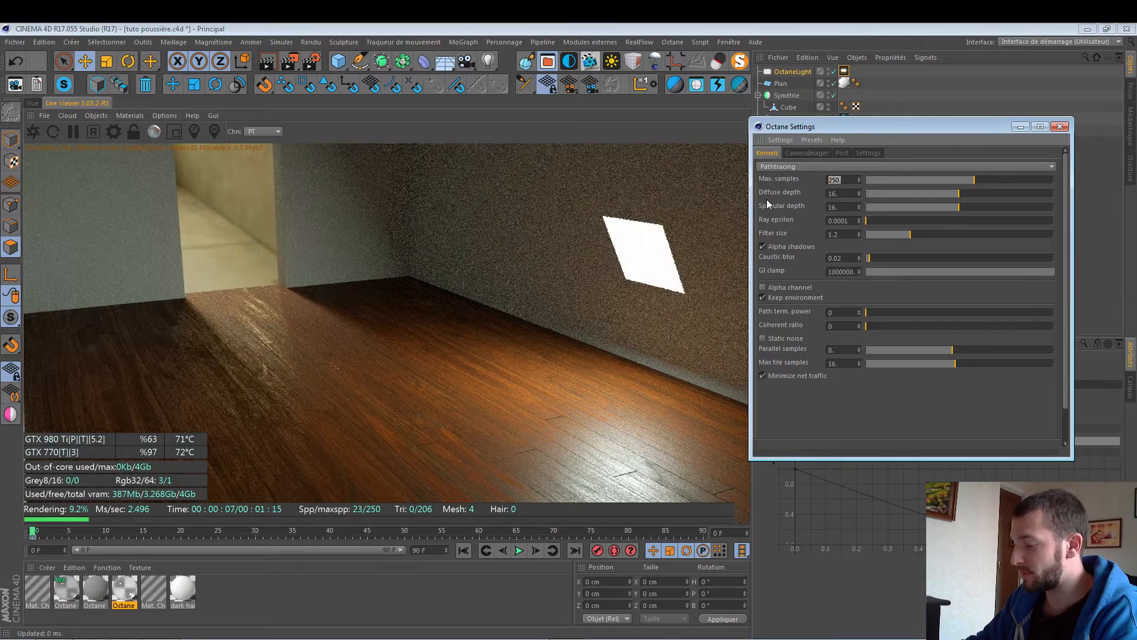
{"action": "type", "text": "2048"}
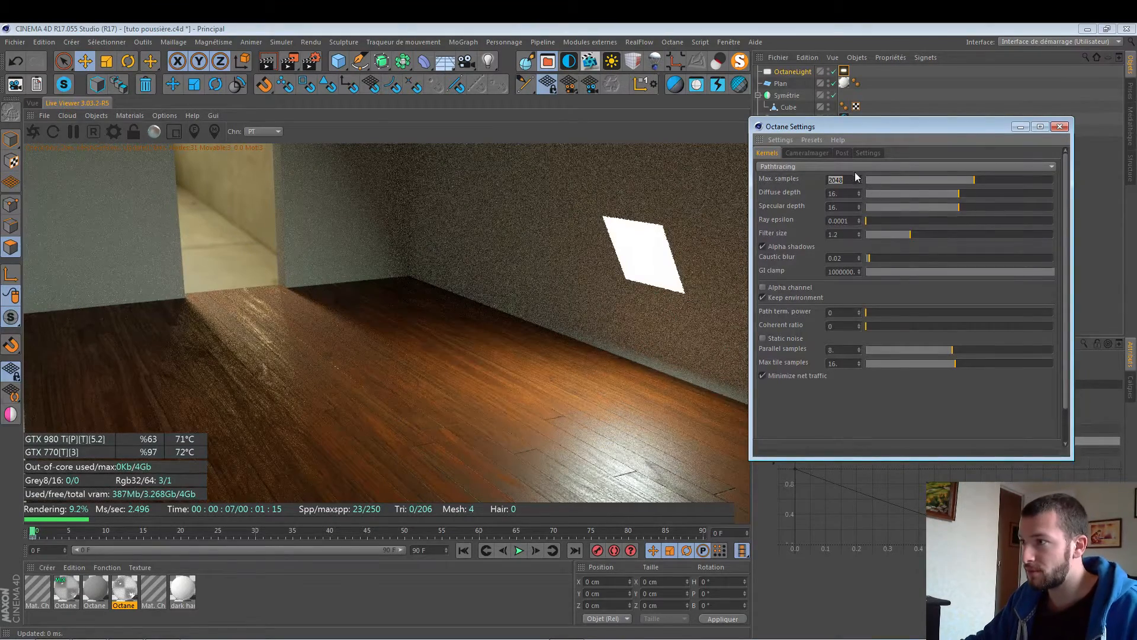
{"action": "key", "text": "Return"}
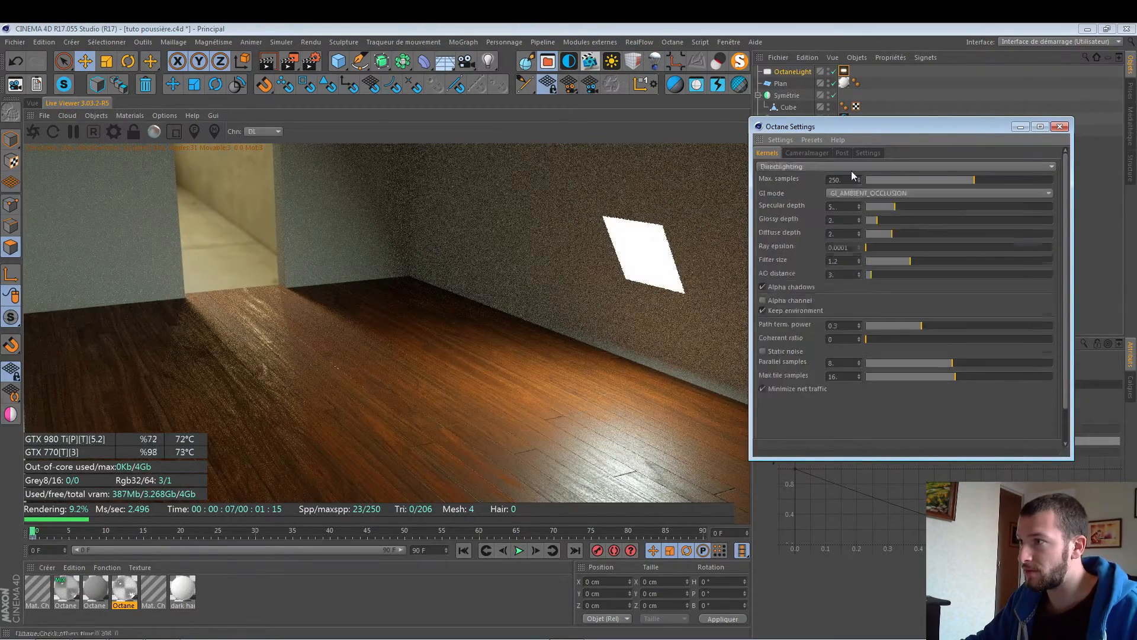
{"action": "left_click", "coordinate": [825, 180]}
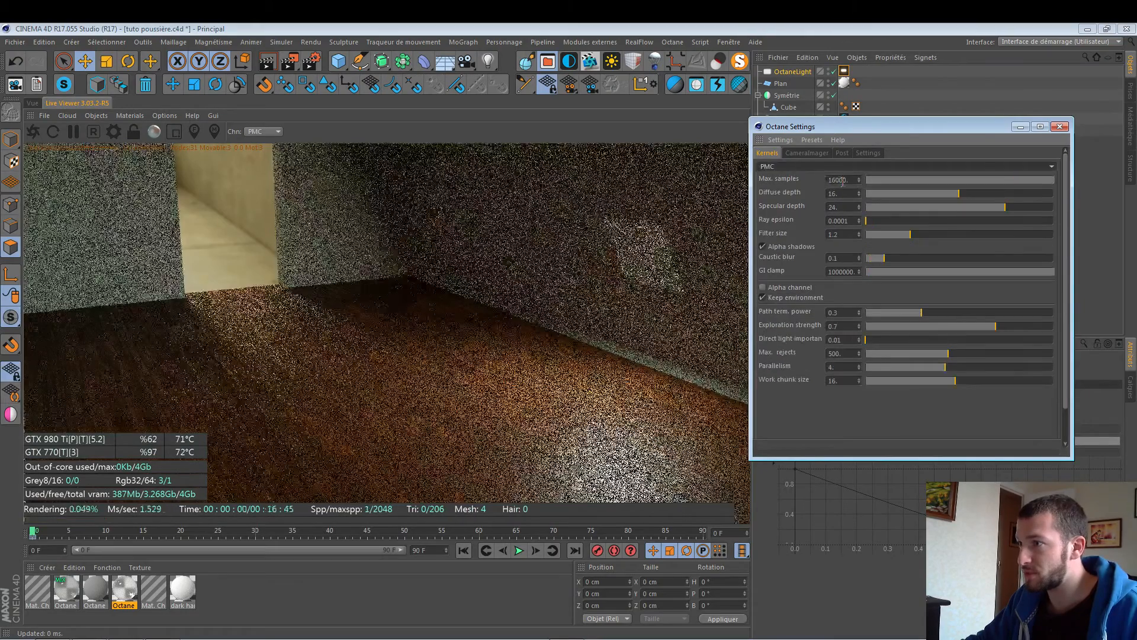
{"action": "left_click", "coordinate": [823, 166]}
{"action": "left_click", "coordinate": [822, 162]}
{"action": "left_click", "coordinate": [845, 181]}
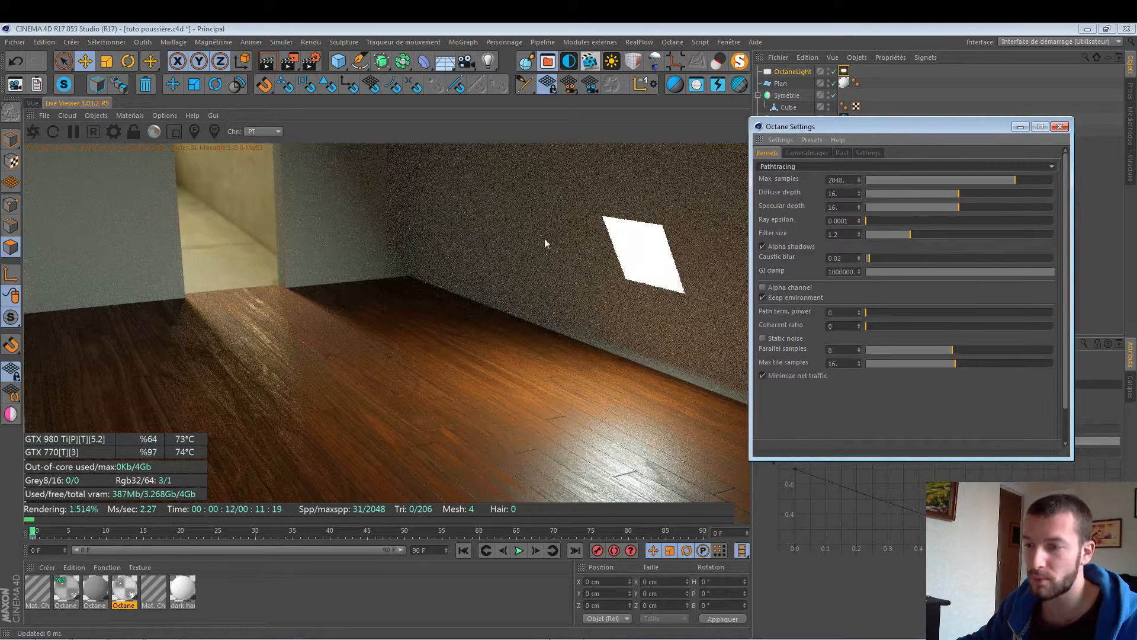
Step: Render the room with the Directlighting kernel and switch back to Pathtracing to compare the two results
{"action": "left_click", "coordinate": [802, 165]}
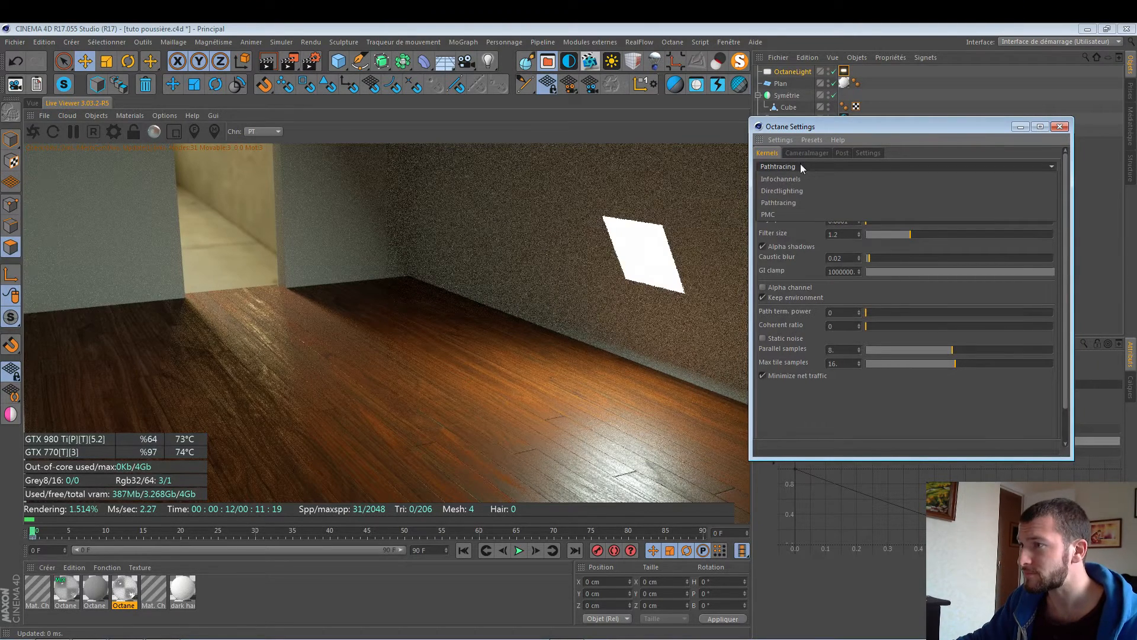
{"action": "left_click", "coordinate": [817, 193]}
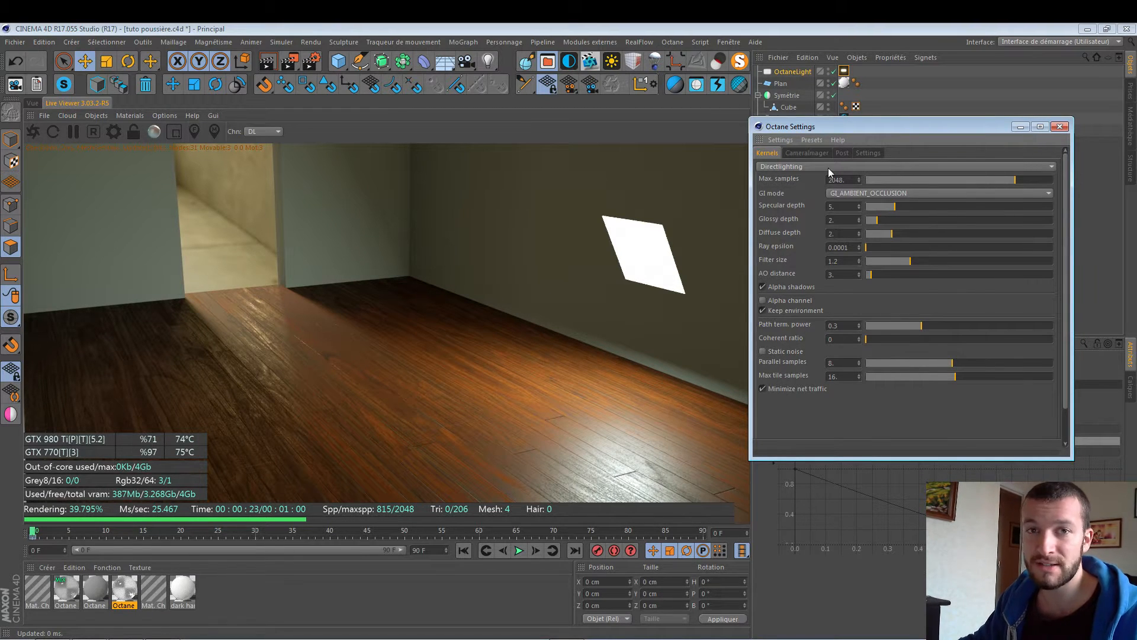
{"action": "scroll", "coordinate": [829, 168], "scroll_direction": "down", "scroll_amount": 1}
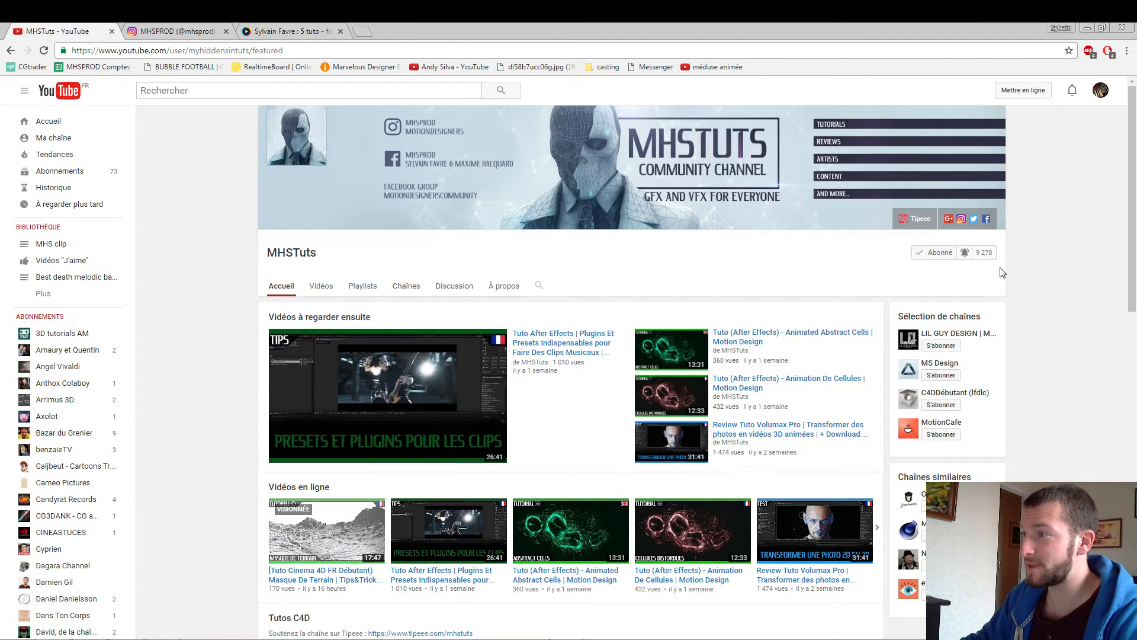
Step: On YouTube, save the MHSTuts channel's notification settings with all notifications enabled
{"action": "left_click", "coordinate": [966, 253]}
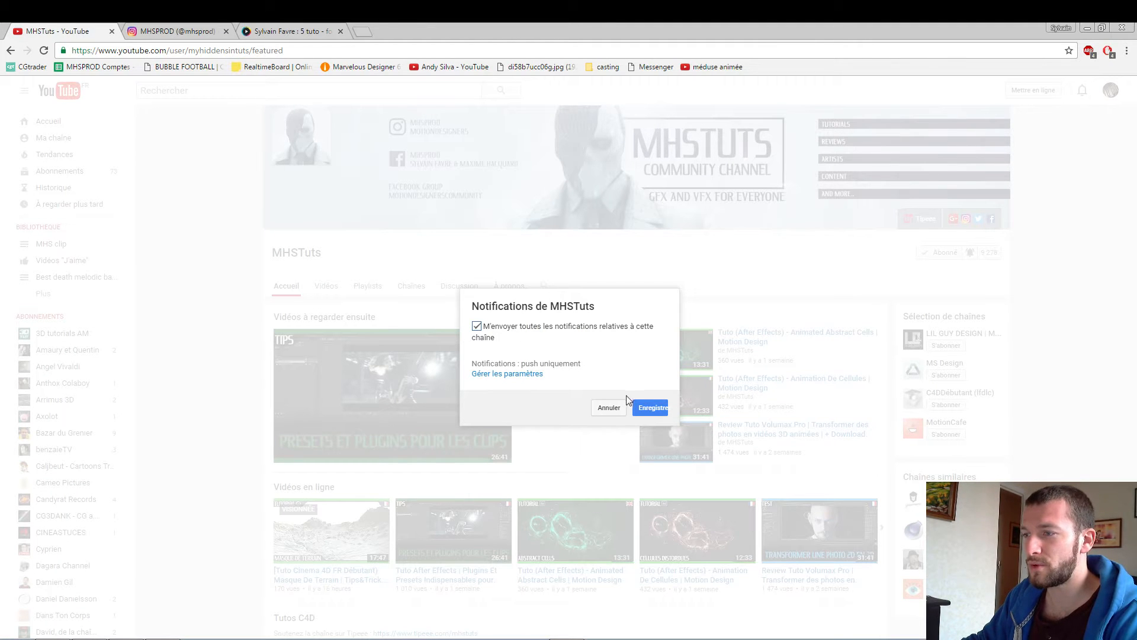
{"action": "left_click", "coordinate": [645, 408]}
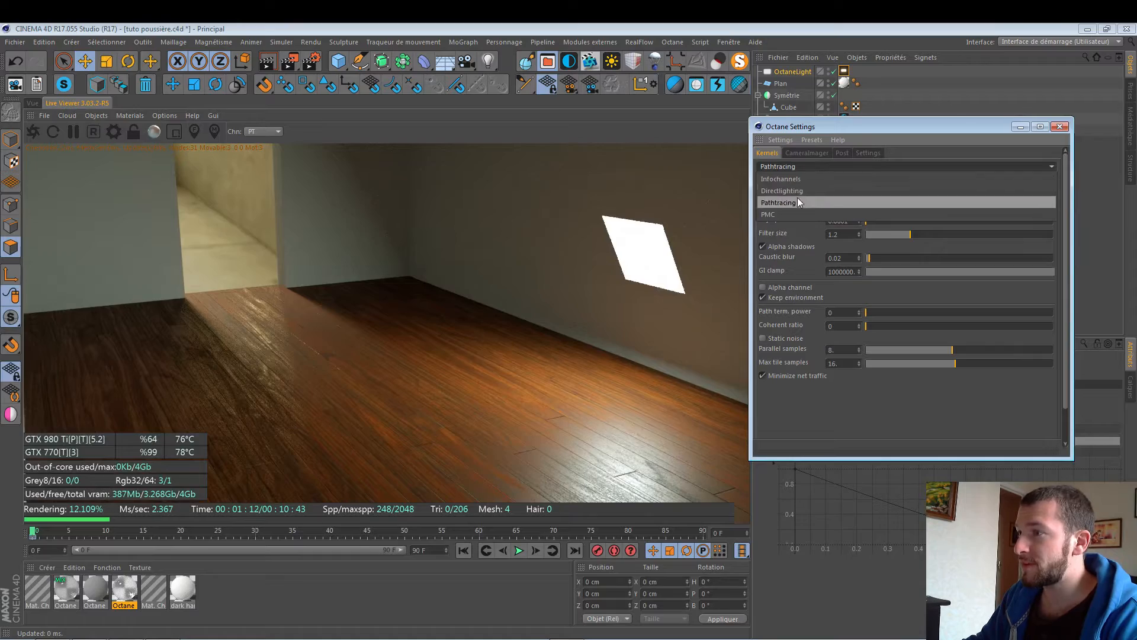
Step: Render the room with the PMC kernel for comparison and return the kernel to Pathtracing
{"action": "left_click", "coordinate": [779, 215]}
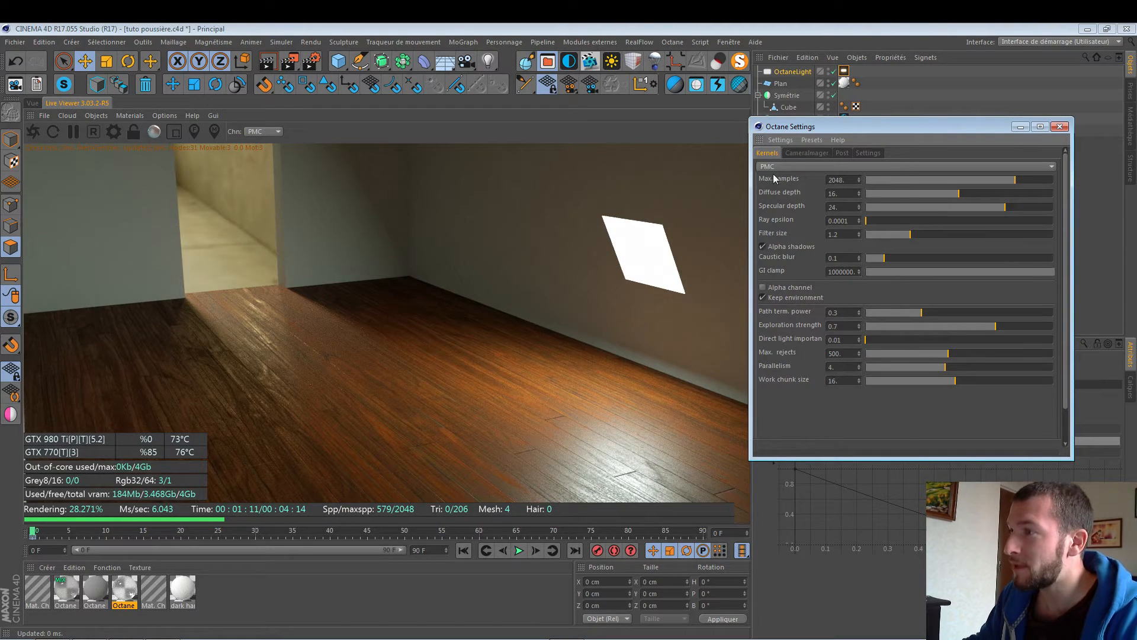
{"action": "left_click", "coordinate": [799, 167]}
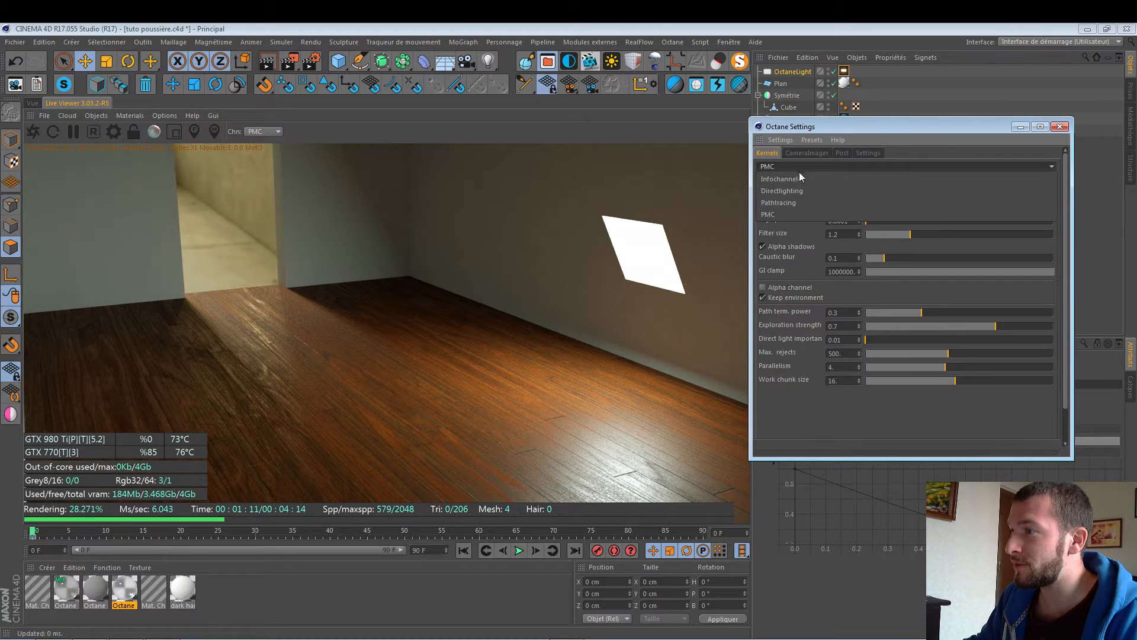
{"action": "left_click", "coordinate": [799, 202]}
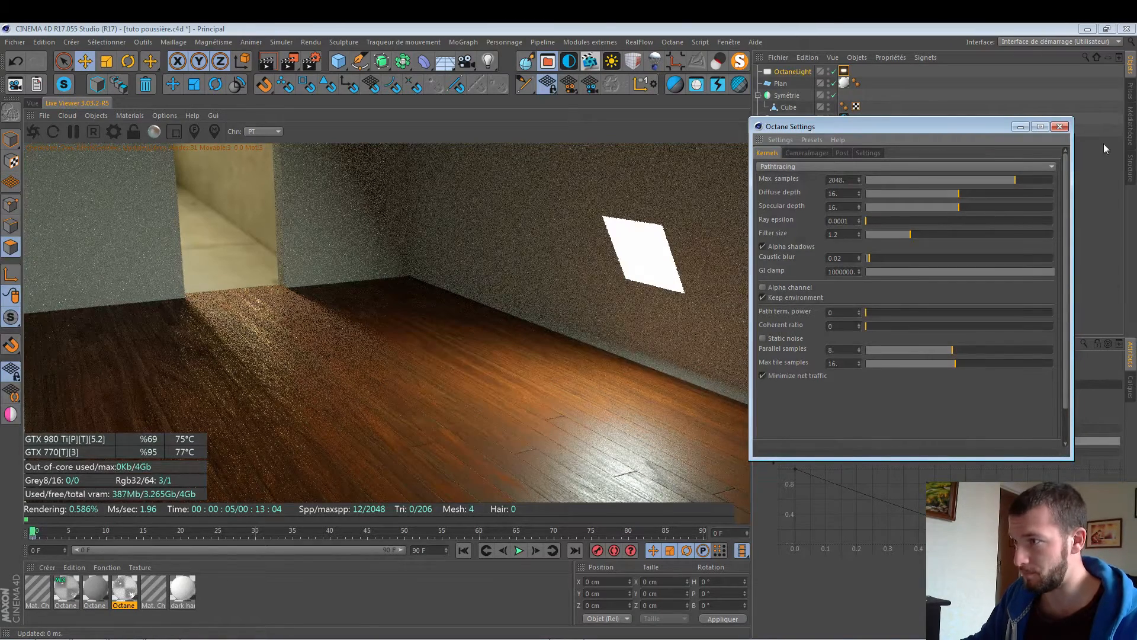
Step: Switch to the browser and look through the courses listed on the trainer's tuto.com profile page
{"action": "left_click", "coordinate": [1088, 28]}
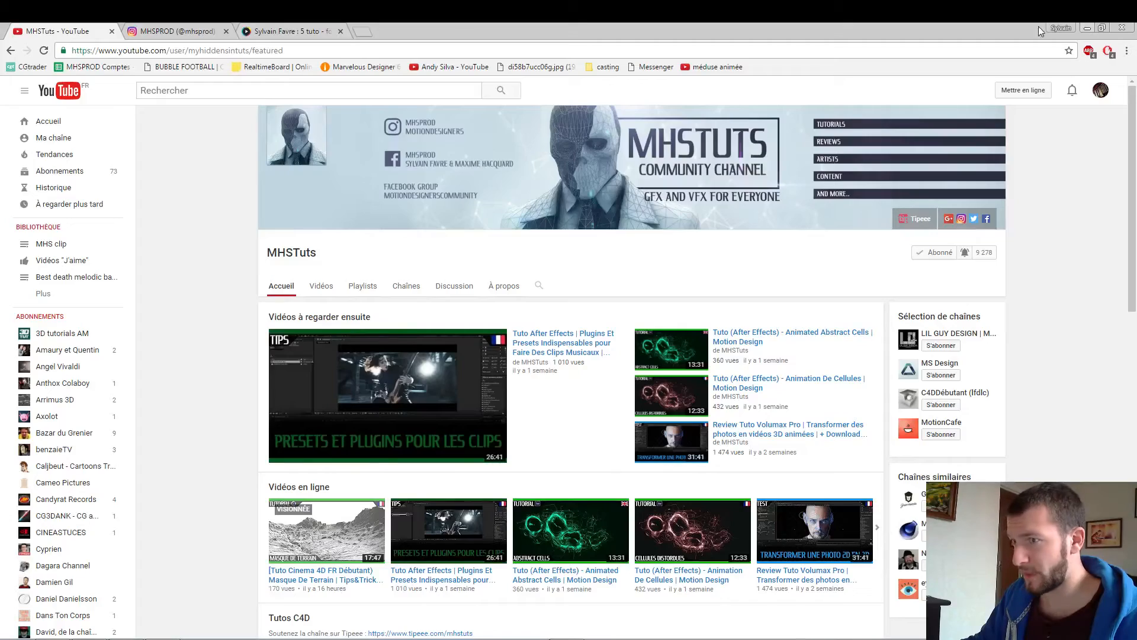
{"action": "left_click", "coordinate": [290, 31]}
{"action": "scroll", "coordinate": [382, 255], "scroll_direction": "up", "scroll_amount": 4}
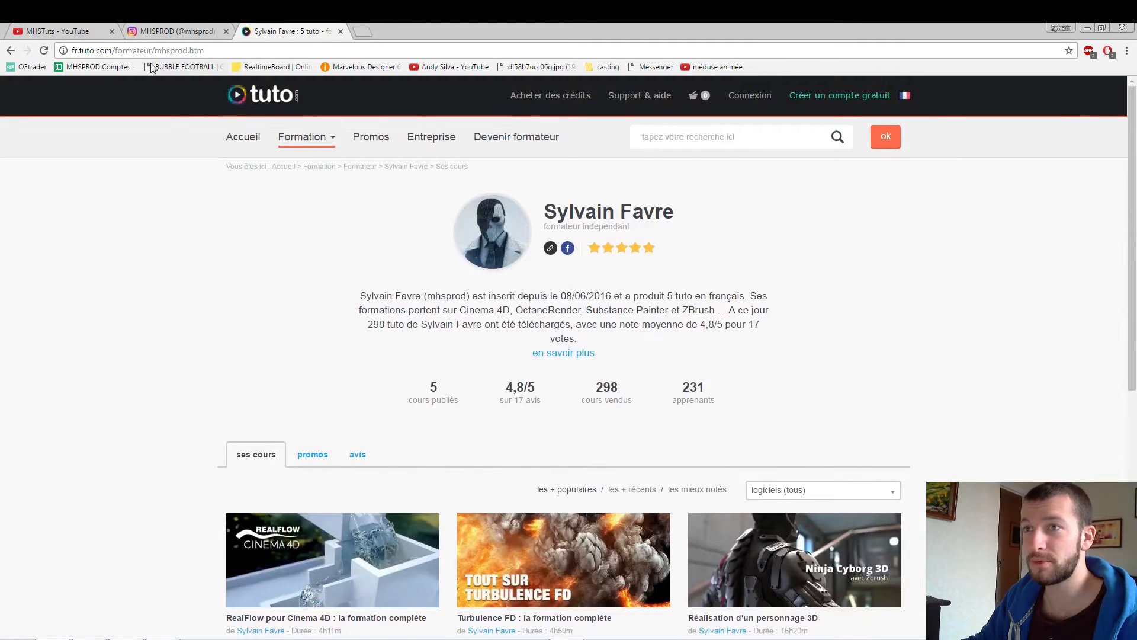
{"action": "scroll", "coordinate": [180, 207], "scroll_direction": "down", "scroll_amount": 2}
{"action": "scroll", "coordinate": [181, 207], "scroll_direction": "down", "scroll_amount": 3}
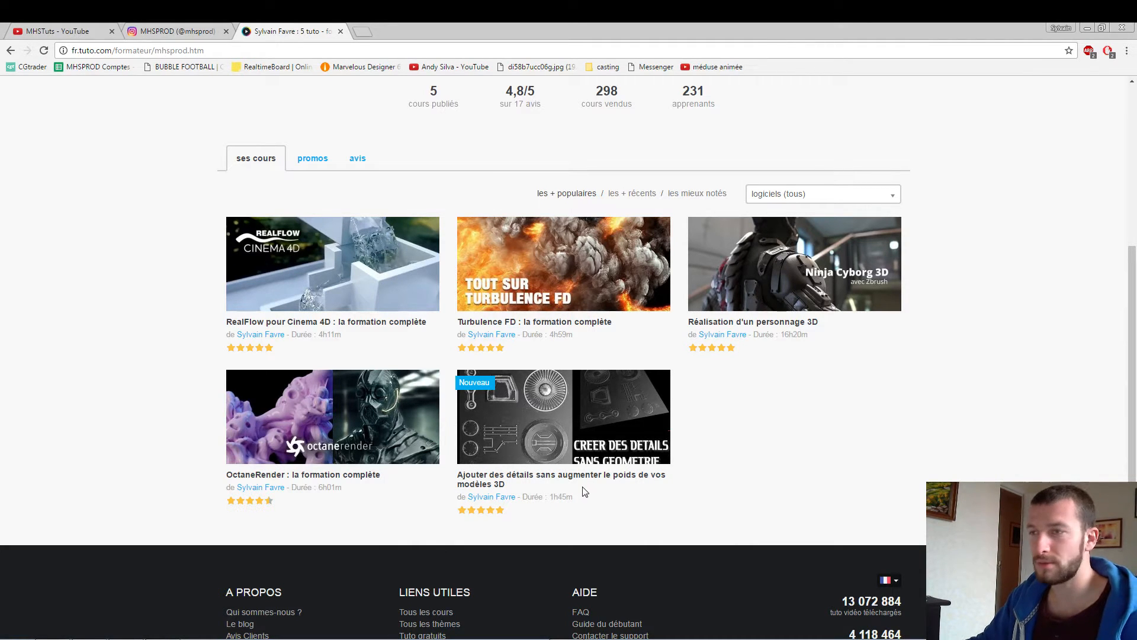
Step: Open the desktop image 1.png in the Windows photo viewer and compare it repeatedly with 2.png, checking walls, floor and doorway lighting
{"action": "left_click", "coordinate": [1087, 28]}
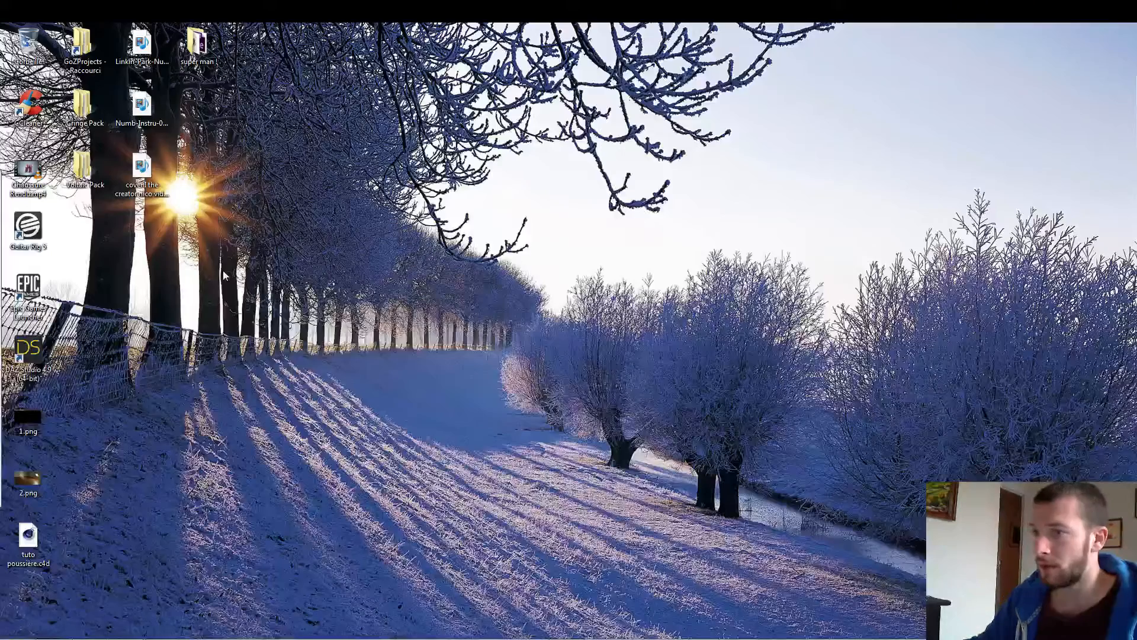
{"action": "double_click", "coordinate": [37, 431]}
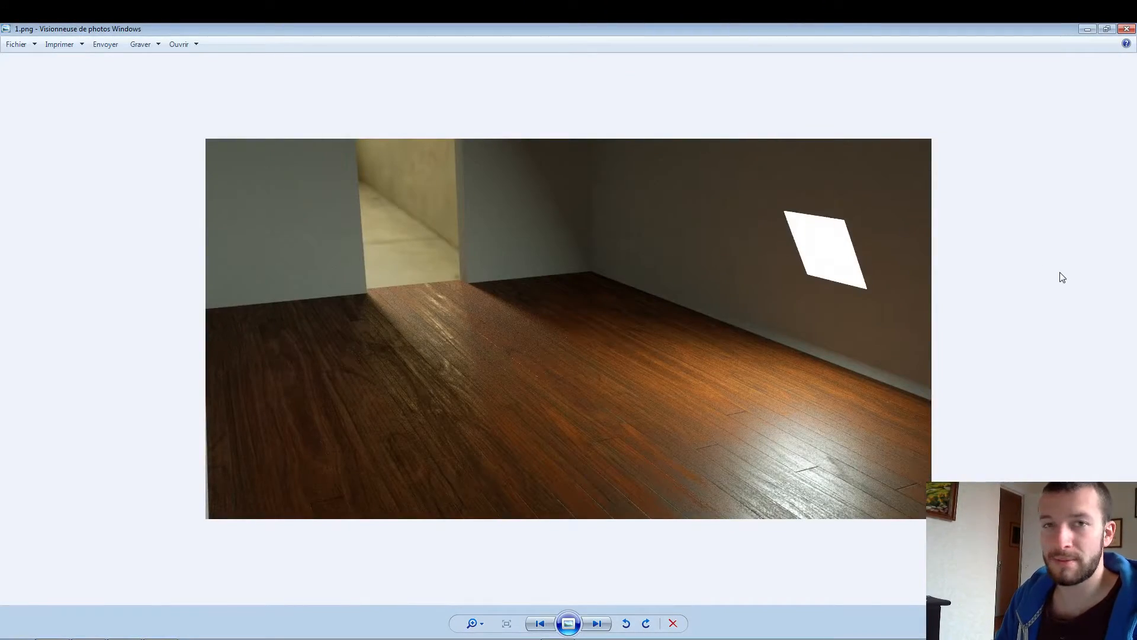
{"action": "key", "text": "Right"}
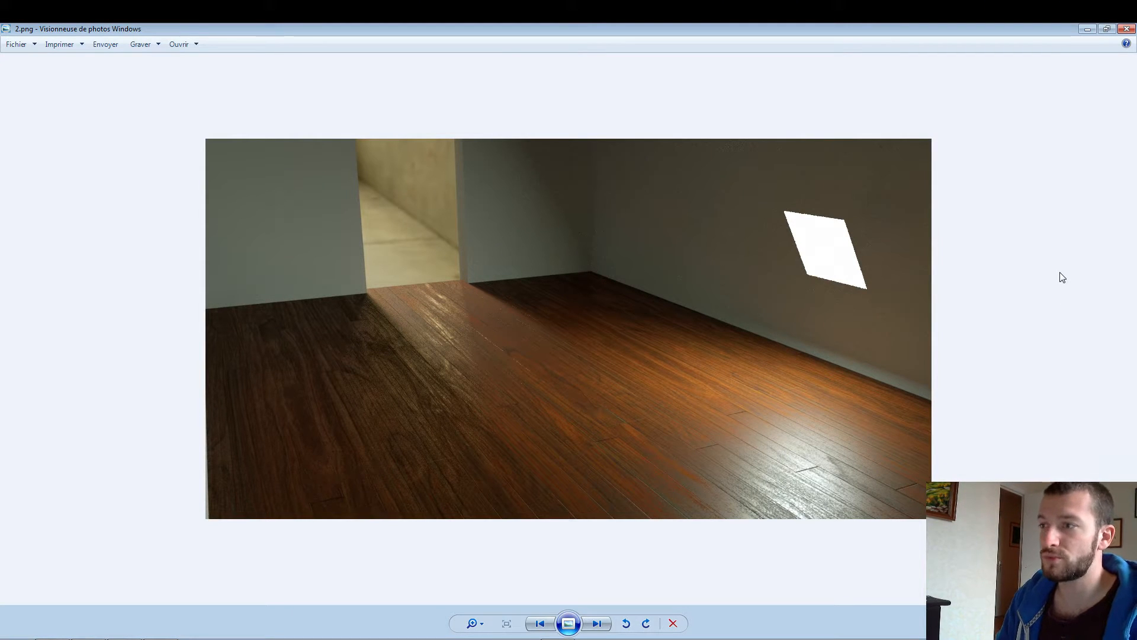
{"action": "key", "text": "Left"}
{"action": "key", "text": "Right"}
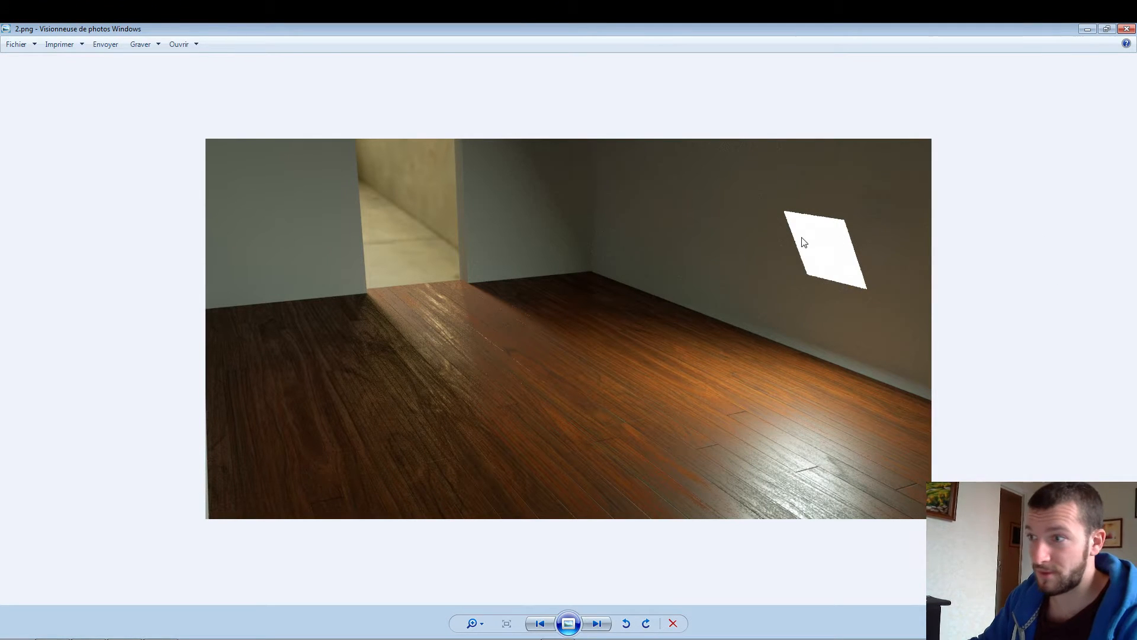
{"action": "key", "text": "Left"}
{"action": "key", "text": "Right"}
{"action": "key", "text": "Left"}
{"action": "key", "text": "Right"}
{"action": "key", "text": "Left"}
{"action": "key", "text": "Right"}
{"action": "key", "text": "Left"}
{"action": "key", "text": "Right"}
{"action": "key", "text": "Left"}
{"action": "key", "text": "Right"}
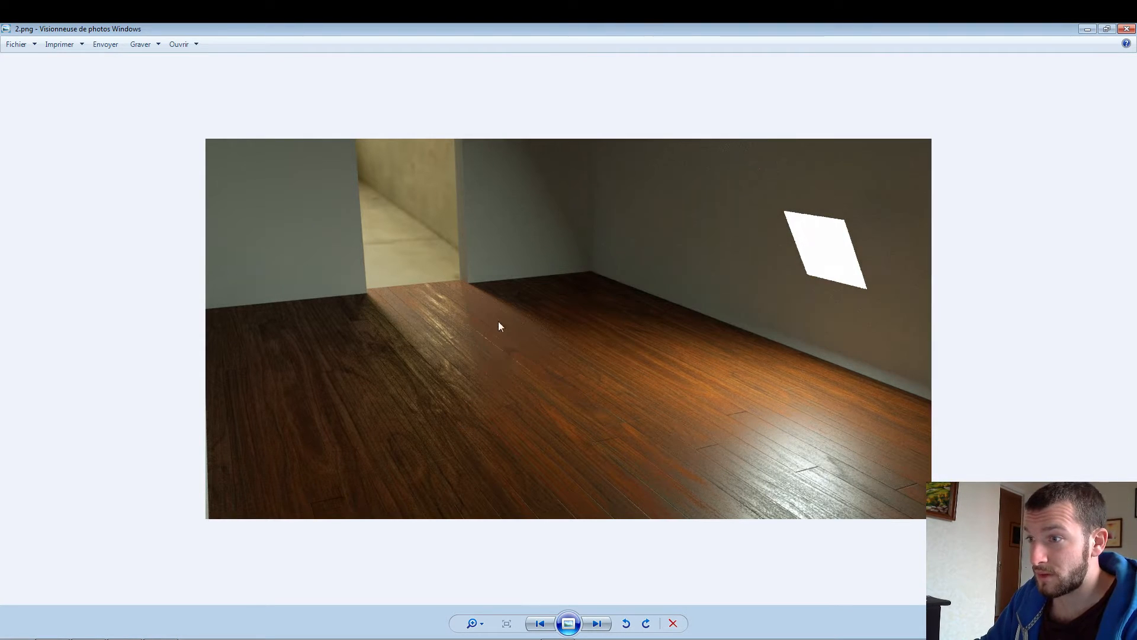
{"action": "key", "text": "Left"}
{"action": "key", "text": "Right"}
{"action": "key", "text": "Left"}
{"action": "key", "text": "Right"}
{"action": "key", "text": "Left"}
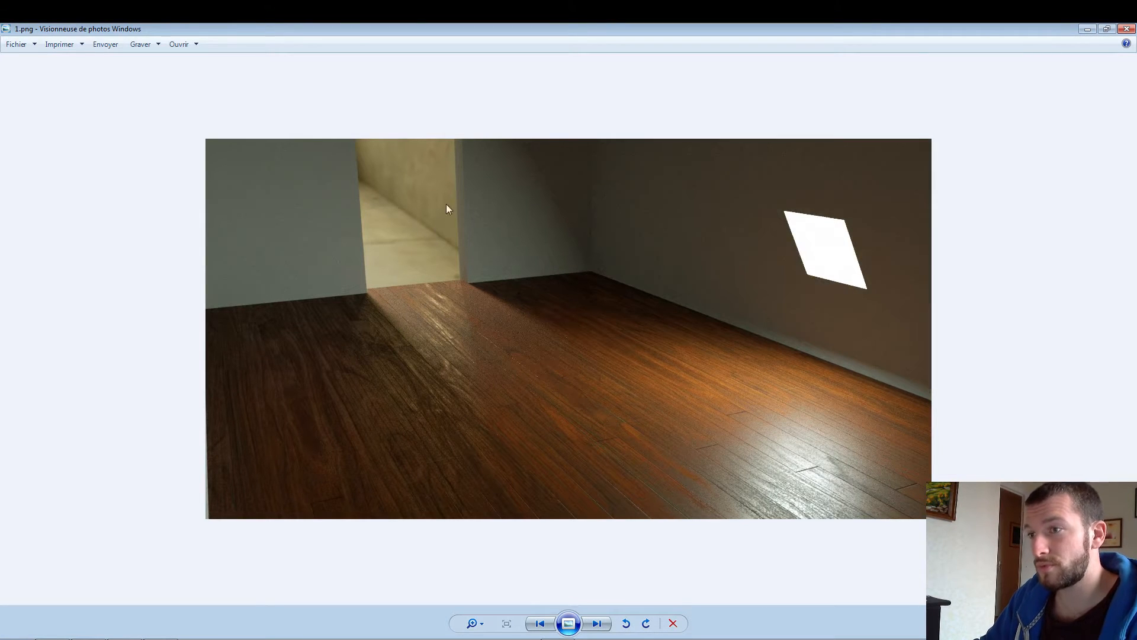
{"action": "key", "text": "Right"}
{"action": "key", "text": "Left"}
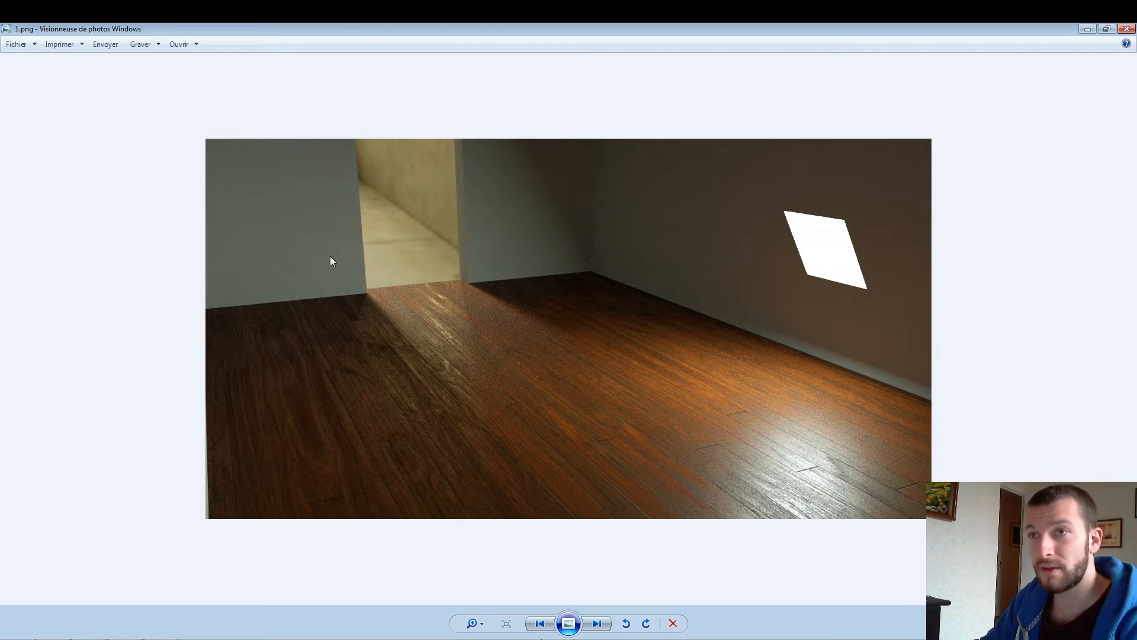
{"action": "key", "text": "Right"}
{"action": "key", "text": "Left"}
{"action": "key", "text": "Right"}
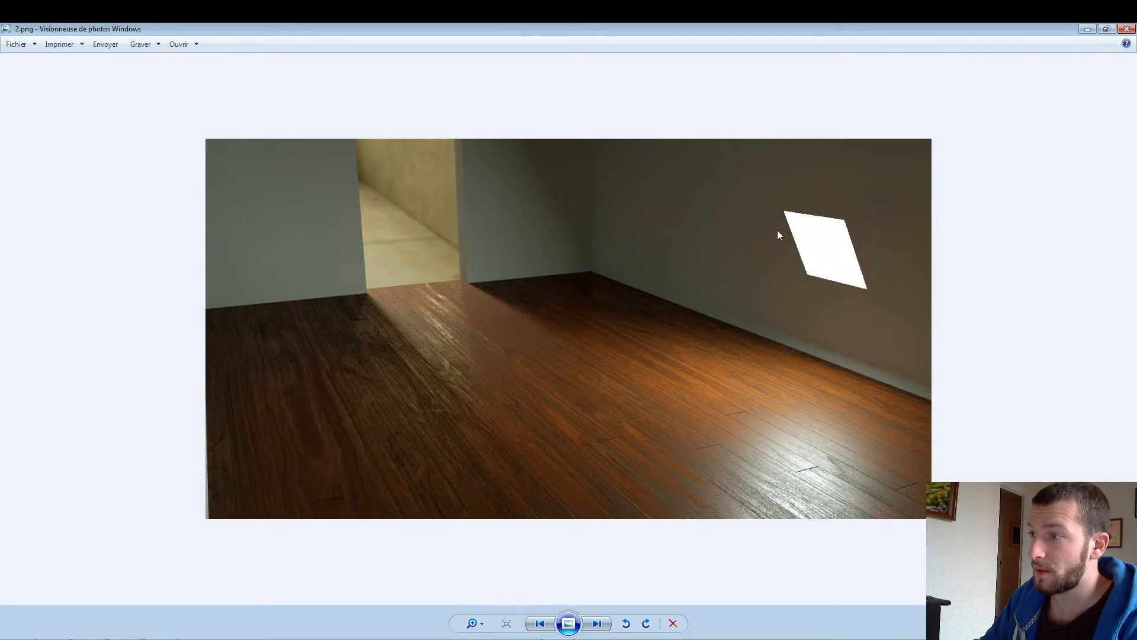
{"action": "key", "text": "Left"}
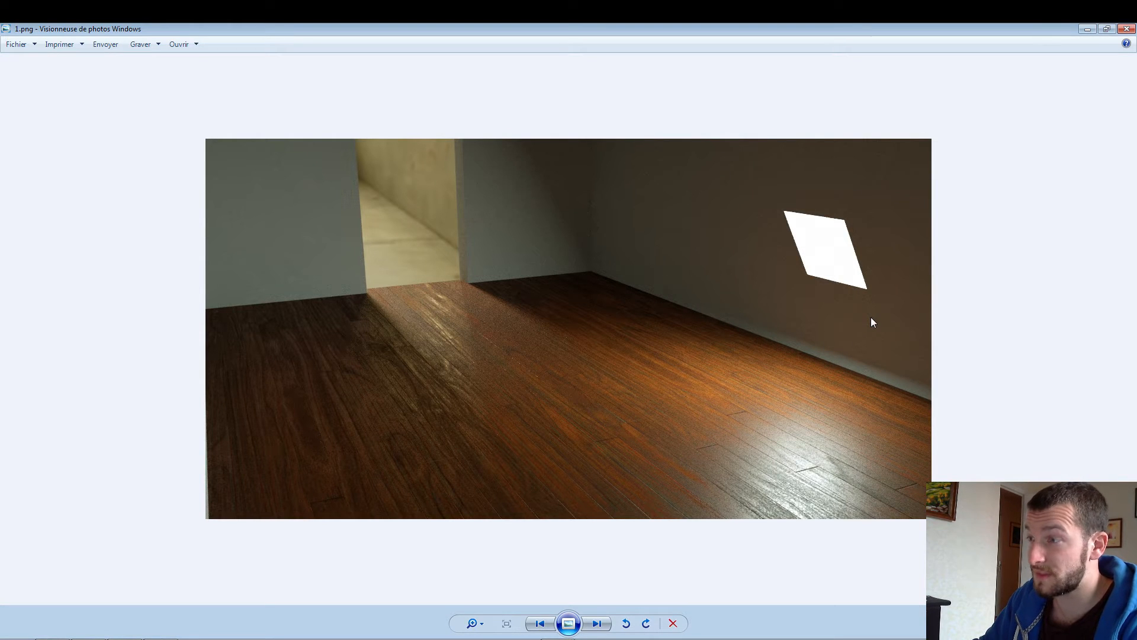
{"action": "key", "text": "Right"}
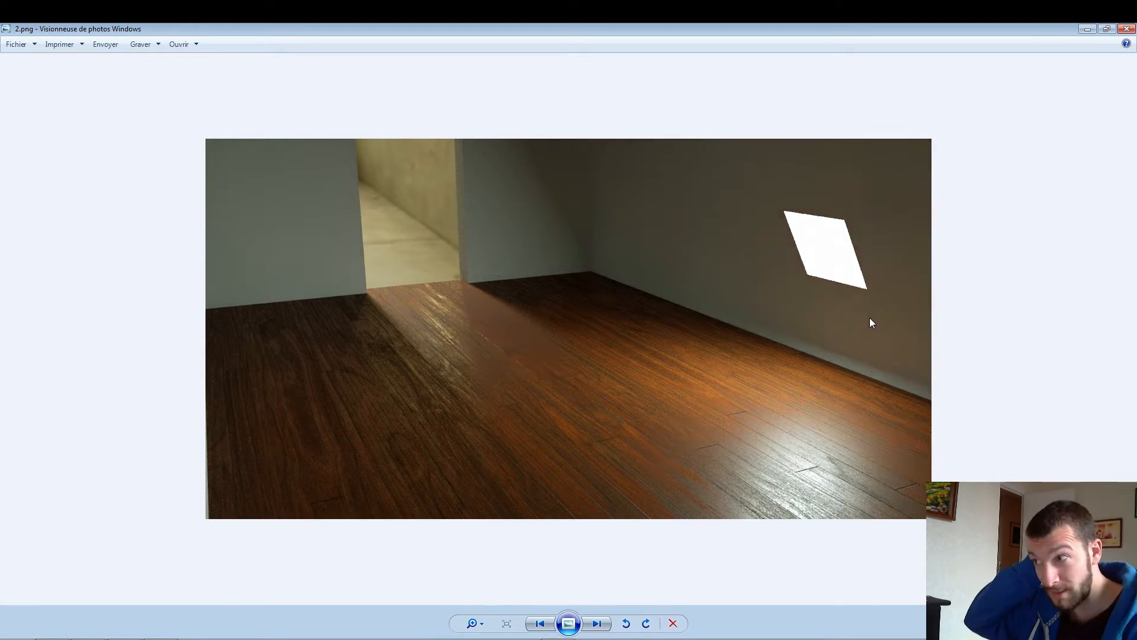
{"action": "key", "text": "Left"}
{"action": "key", "text": "Right"}
{"action": "key", "text": "Left"}
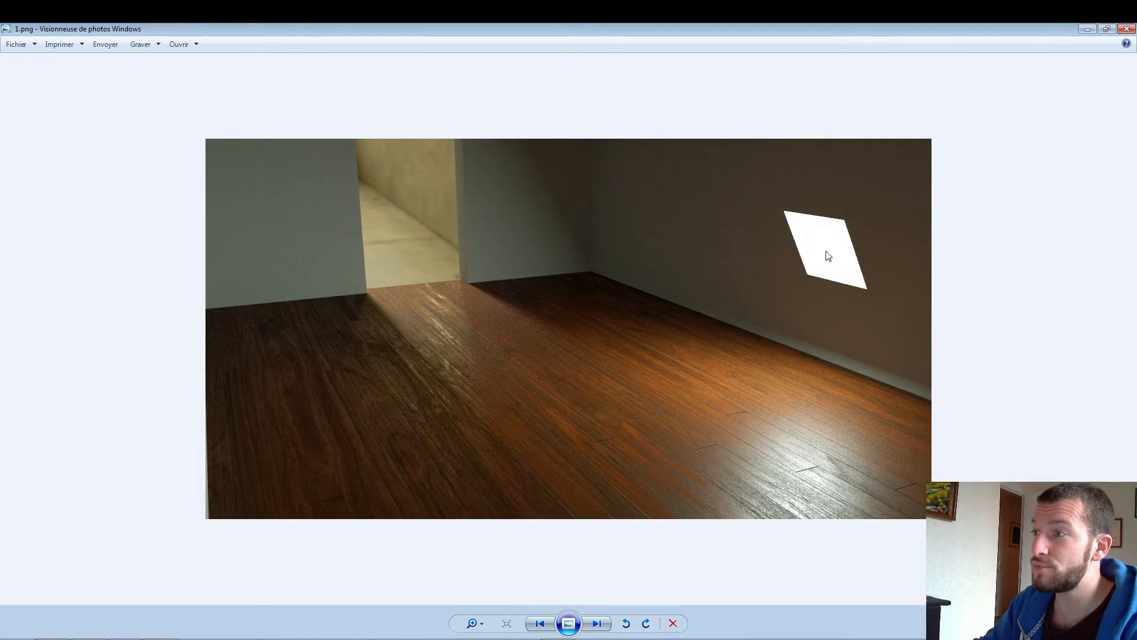
{"action": "key", "text": "Right"}
{"action": "key", "text": "Left"}
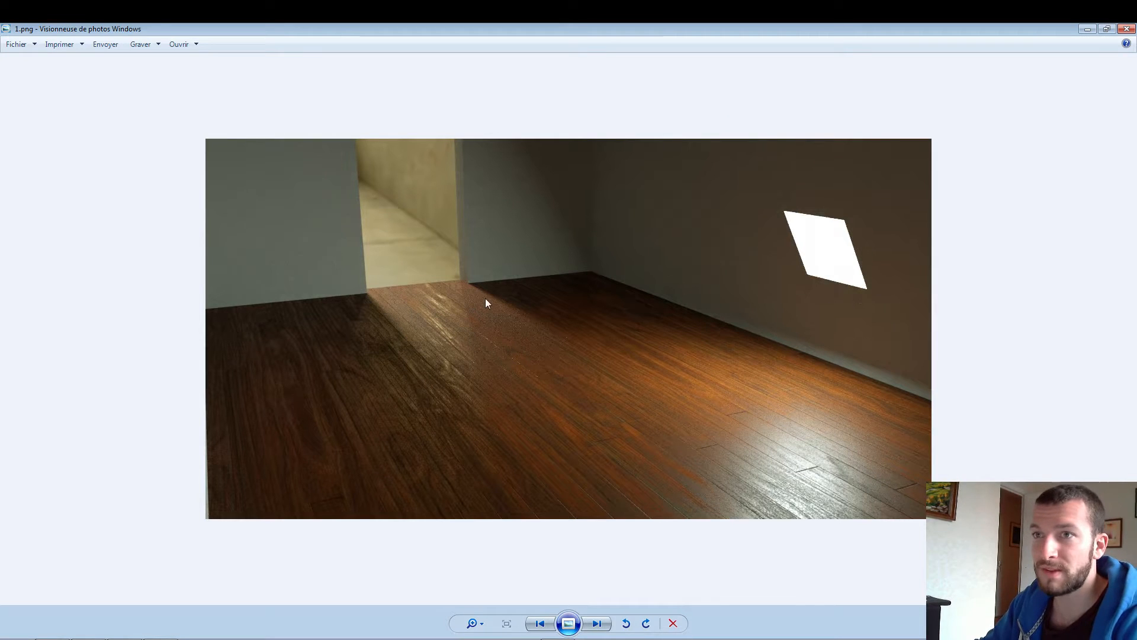
Step: Alternate between 1.png and 2.png in the photo viewer to compare the lighting of the two saved renders
{"action": "key", "text": "Right"}
{"action": "key", "text": "Left"}
{"action": "key", "text": "Right"}
{"action": "key", "text": "Left"}
{"action": "key", "text": "Right"}
{"action": "key", "text": "Left"}
{"action": "key", "text": "Right"}
{"action": "key", "text": "Left"}
{"action": "key", "text": "Right"}
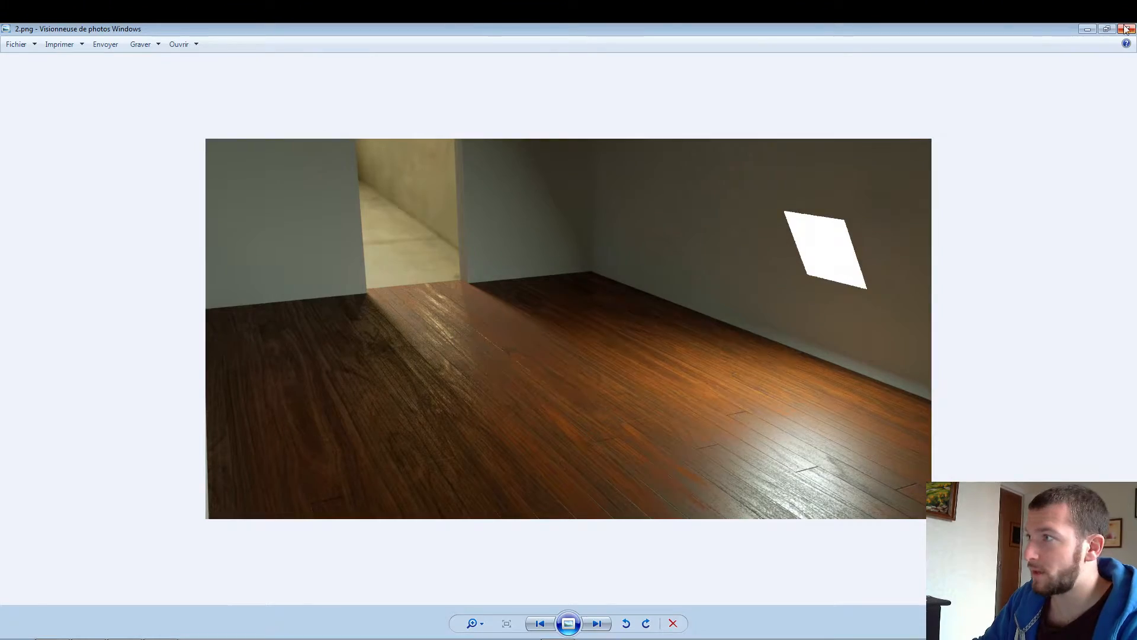
Step: Close the photo viewer and look over the mhsprod Instagram profile in the browser
{"action": "key", "text": "alt+F4"}
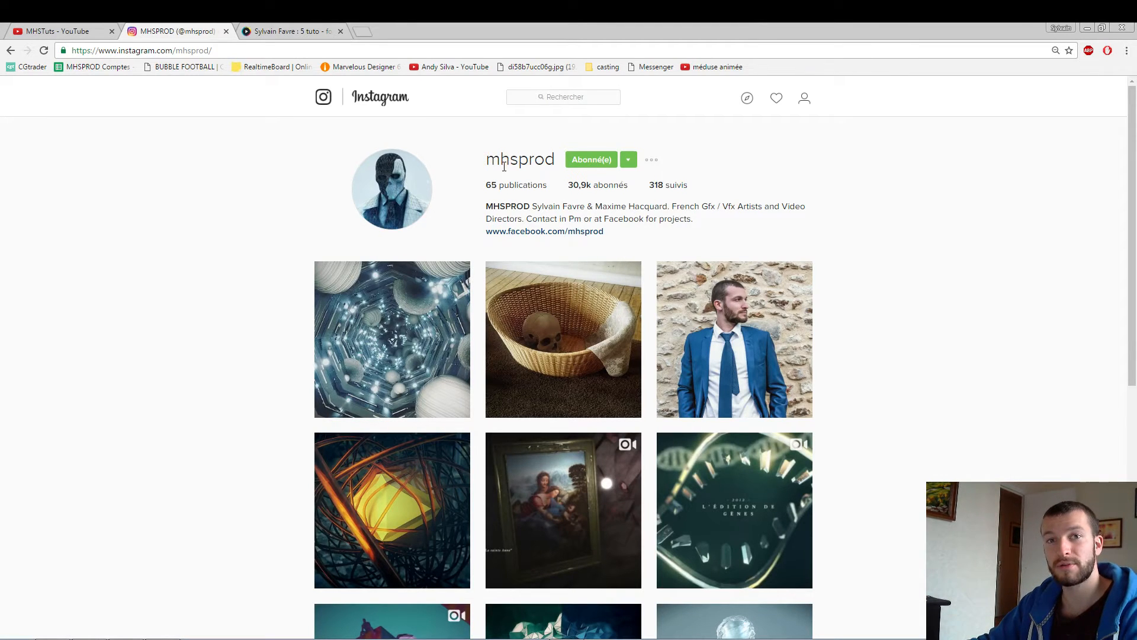
{"action": "scroll", "coordinate": [913, 521], "scroll_direction": "down", "scroll_amount": 5}
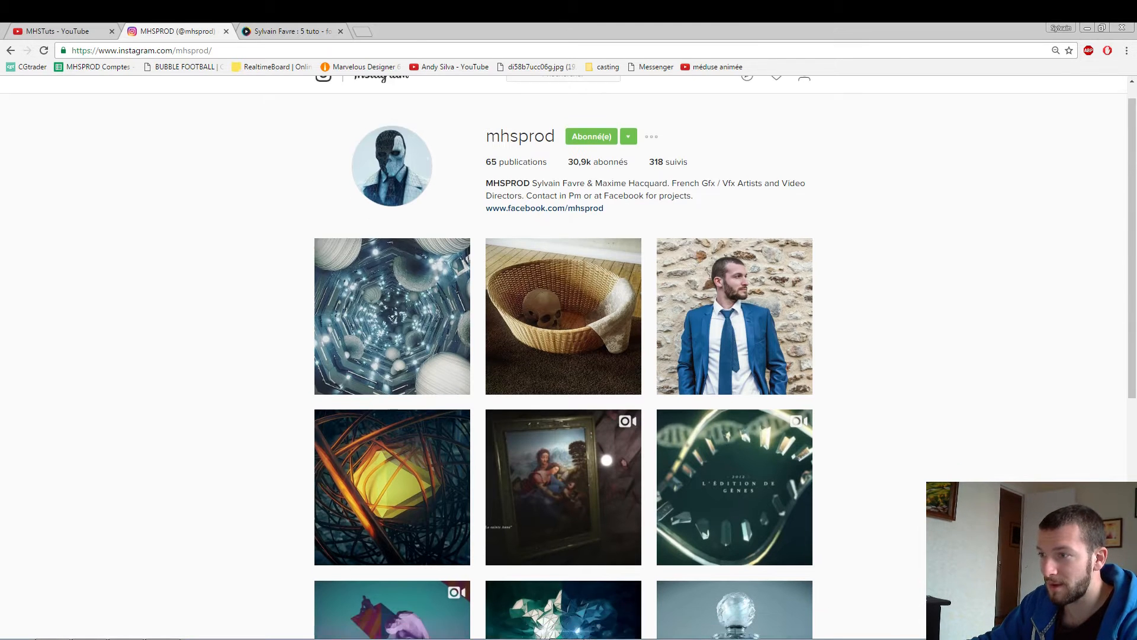
{"action": "scroll", "coordinate": [913, 522], "scroll_direction": "up", "scroll_amount": 3}
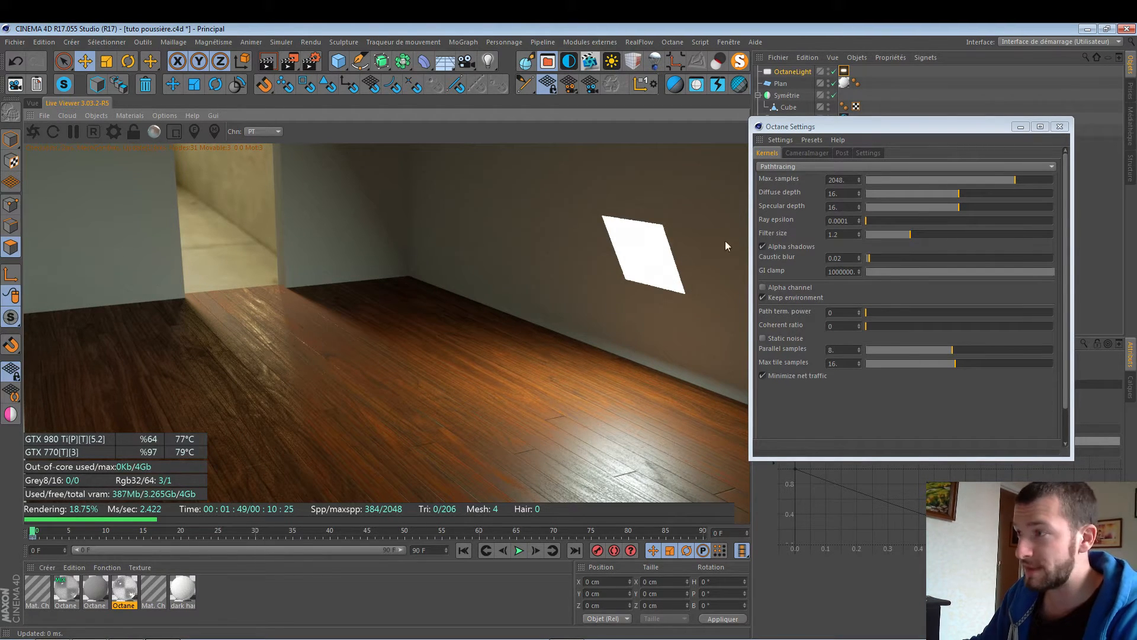
Step: Test Pathtracing diffuse depths of 0, 1 and 2 on the room in Cinema 4D and set the depth to 3
{"action": "left_click_drag", "start_coordinate": [890, 193], "coordinate": [862, 194]}
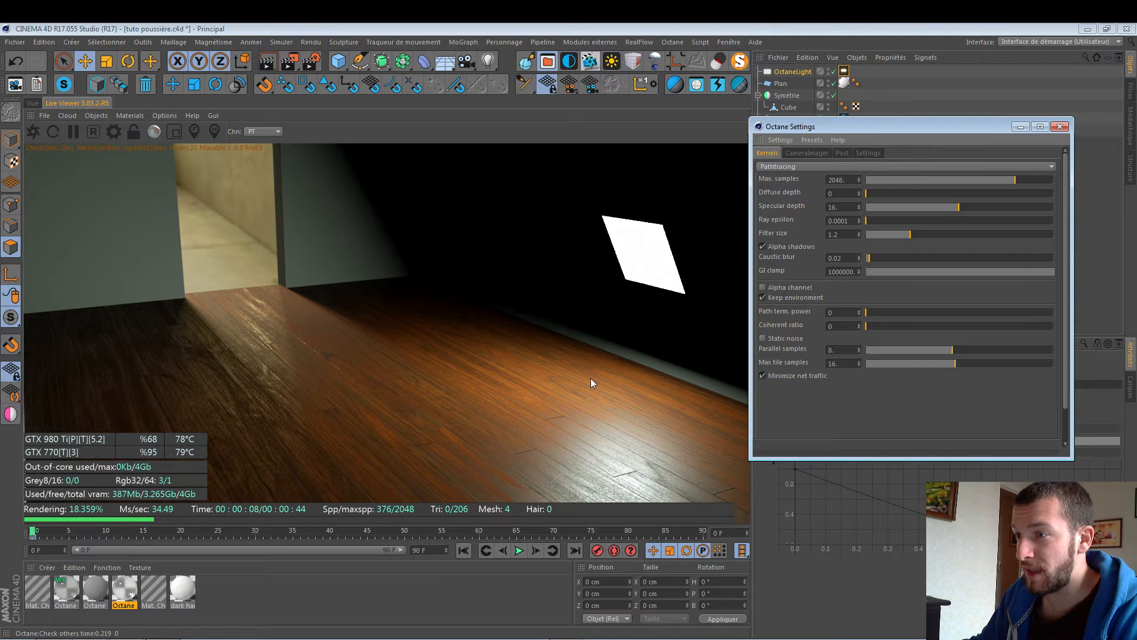
{"action": "left_click", "coordinate": [847, 192]}
{"action": "type", "text": "1"}
{"action": "key", "text": "Return"}
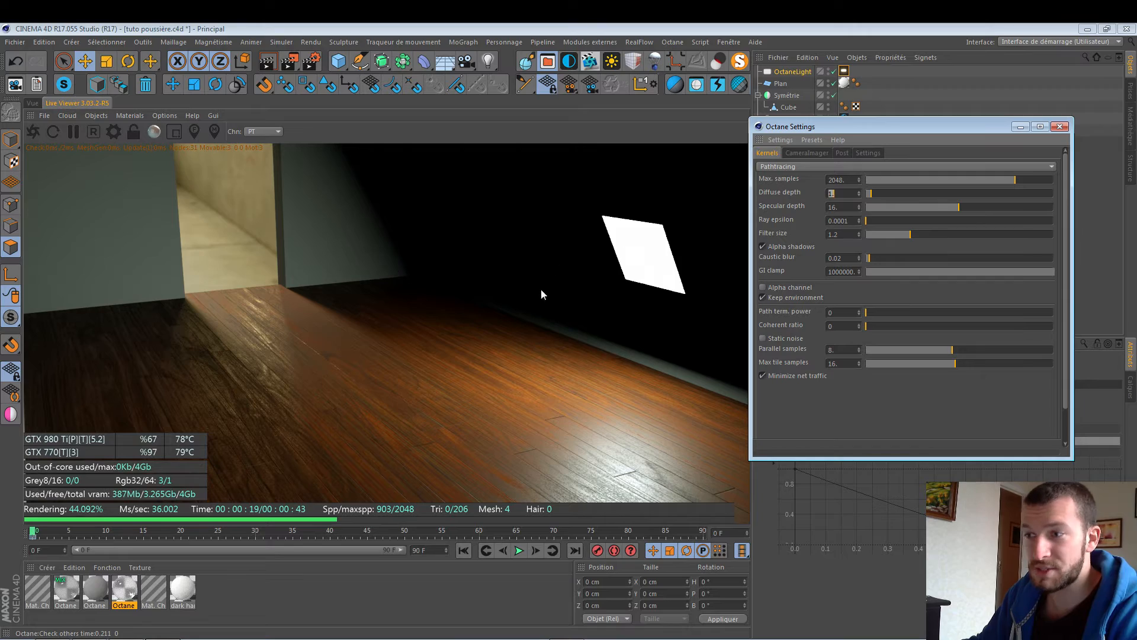
{"action": "left_click", "coordinate": [880, 194]}
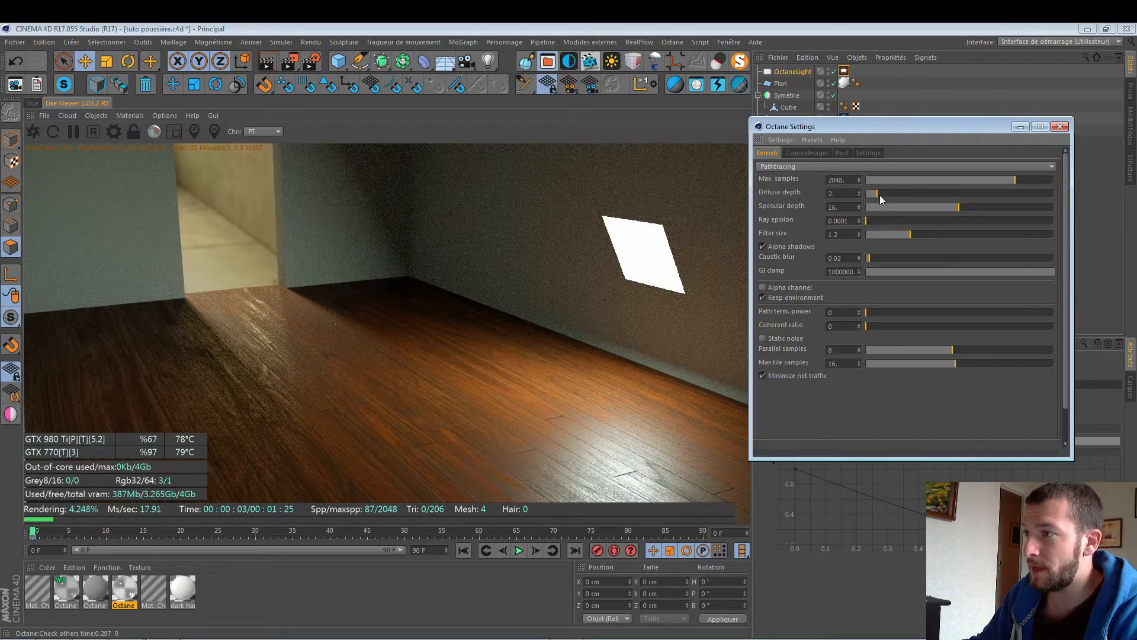
{"action": "left_click", "coordinate": [879, 195]}
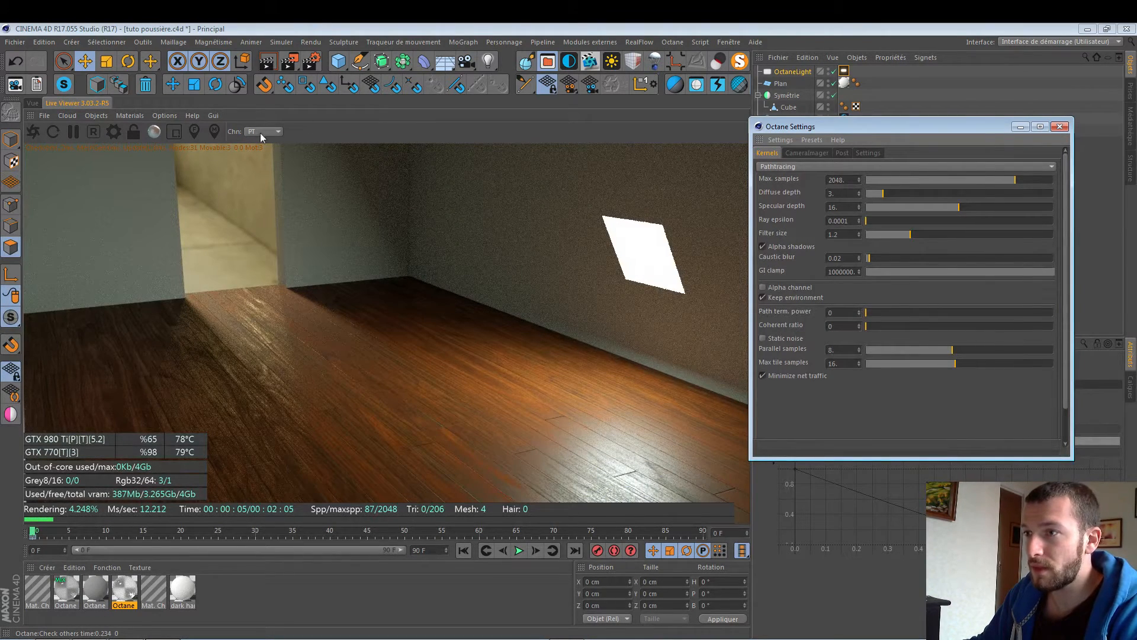
Step: Limit the live render to a region over the room's back corner and compare diffuse depths of 2, 3 and 4
{"action": "left_click", "coordinate": [173, 131]}
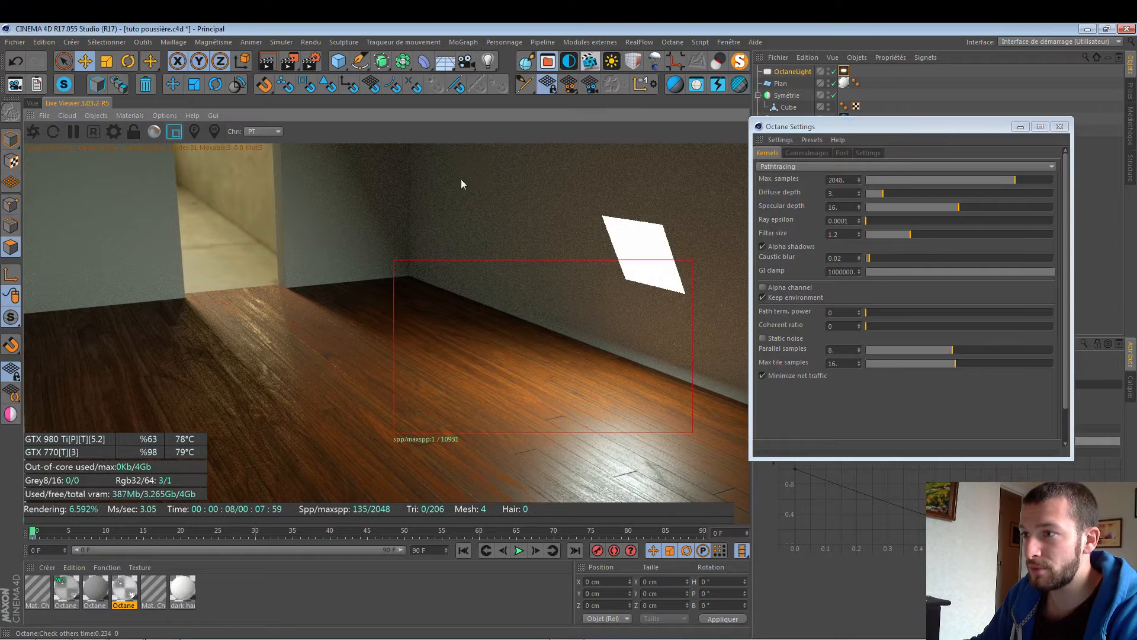
{"action": "mouse_move", "coordinate": [374, 159]}
{"action": "left_mouse_down"}
{"action": "mouse_move", "coordinate": [485, 274]}
{"action": "mouse_move", "coordinate": [590, 335]}
{"action": "left_mouse_up"}
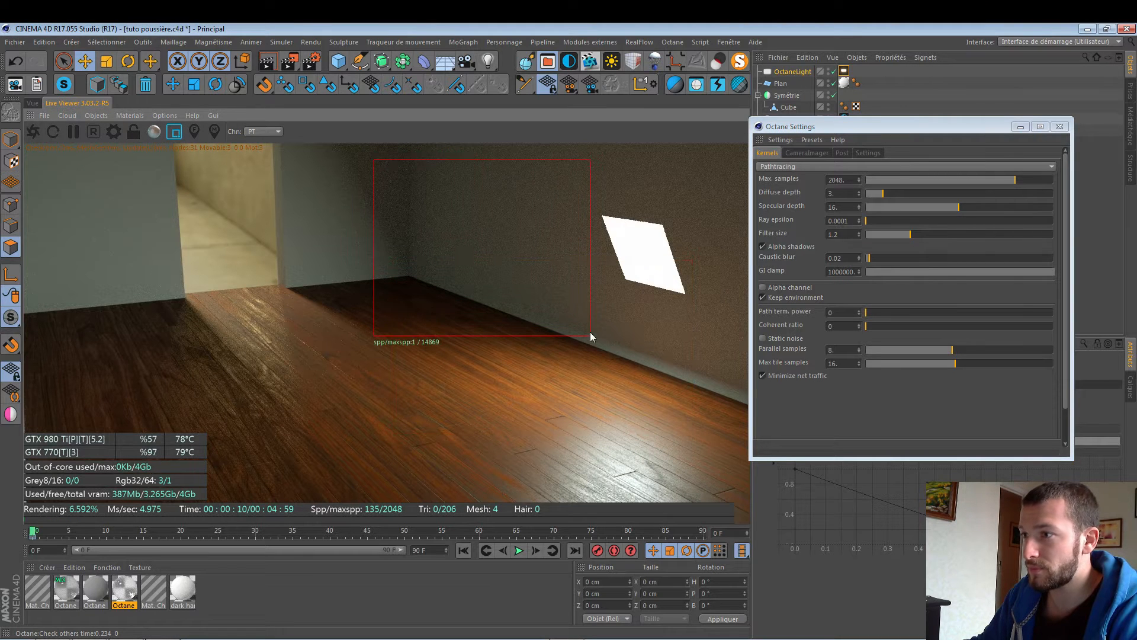
{"action": "left_click", "coordinate": [885, 191]}
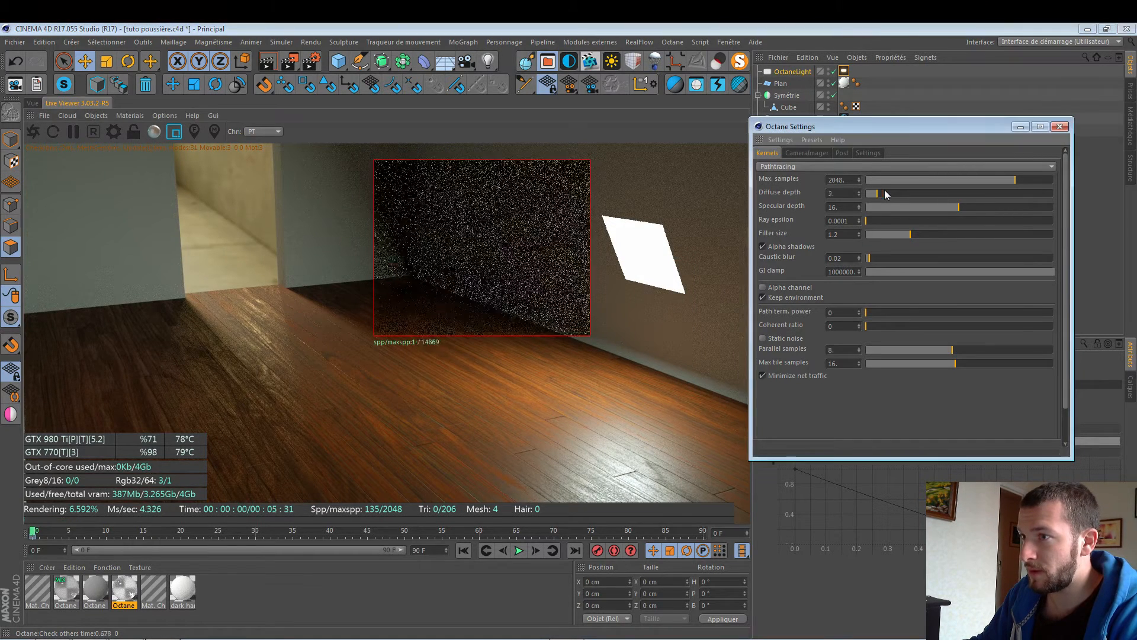
{"action": "left_click", "coordinate": [884, 191]}
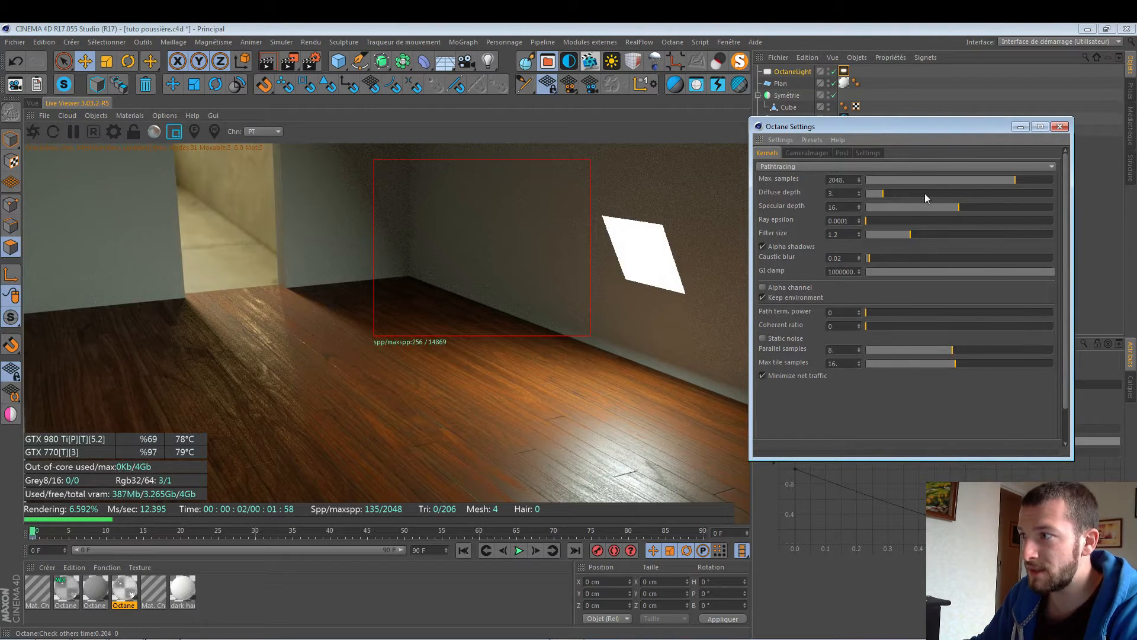
{"action": "scroll", "coordinate": [926, 193], "scroll_direction": "up", "scroll_amount": 1}
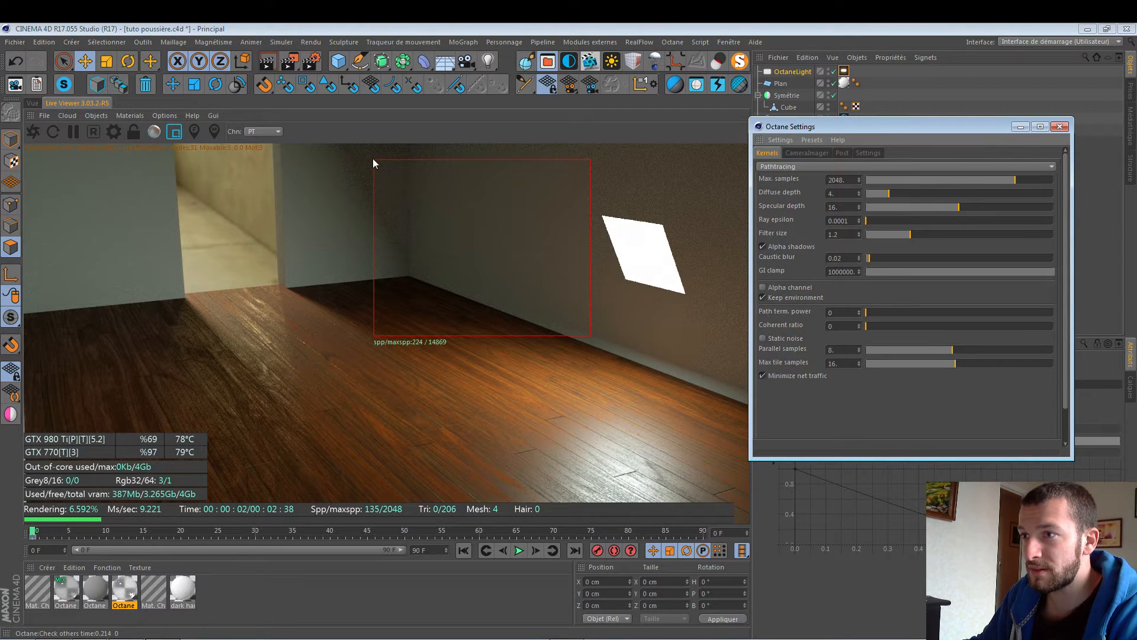
Step: Narrow the render region around the back corner, compare diffuse depths 3 and 4, keep 3 and turn the region off
{"action": "left_click_drag", "start_coordinate": [374, 158], "coordinate": [498, 329]}
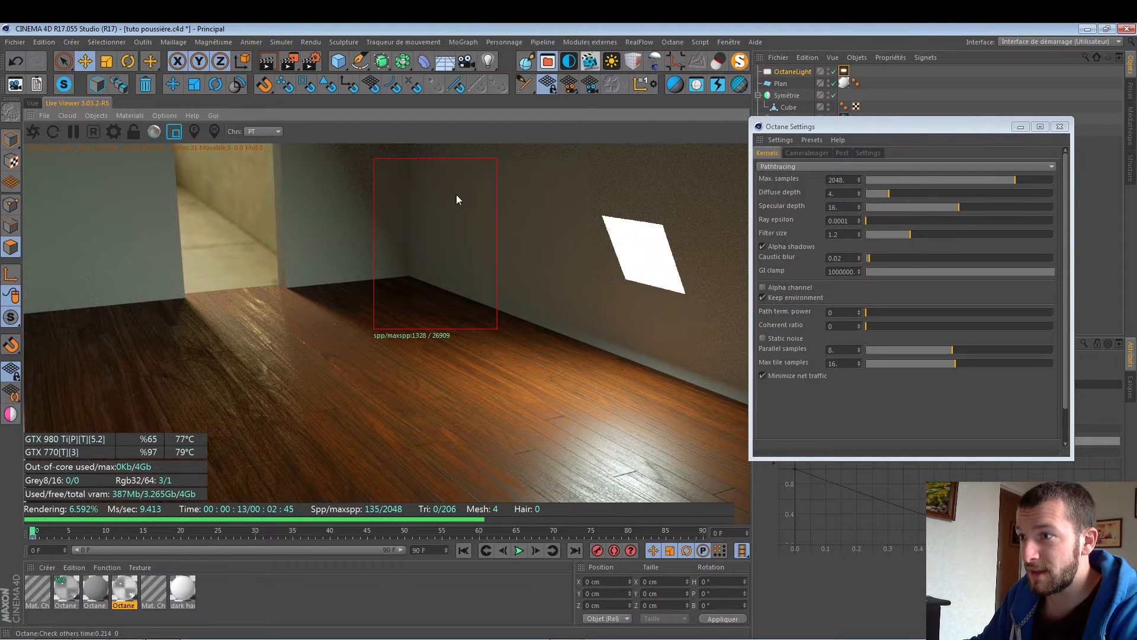
{"action": "left_click", "coordinate": [879, 193]}
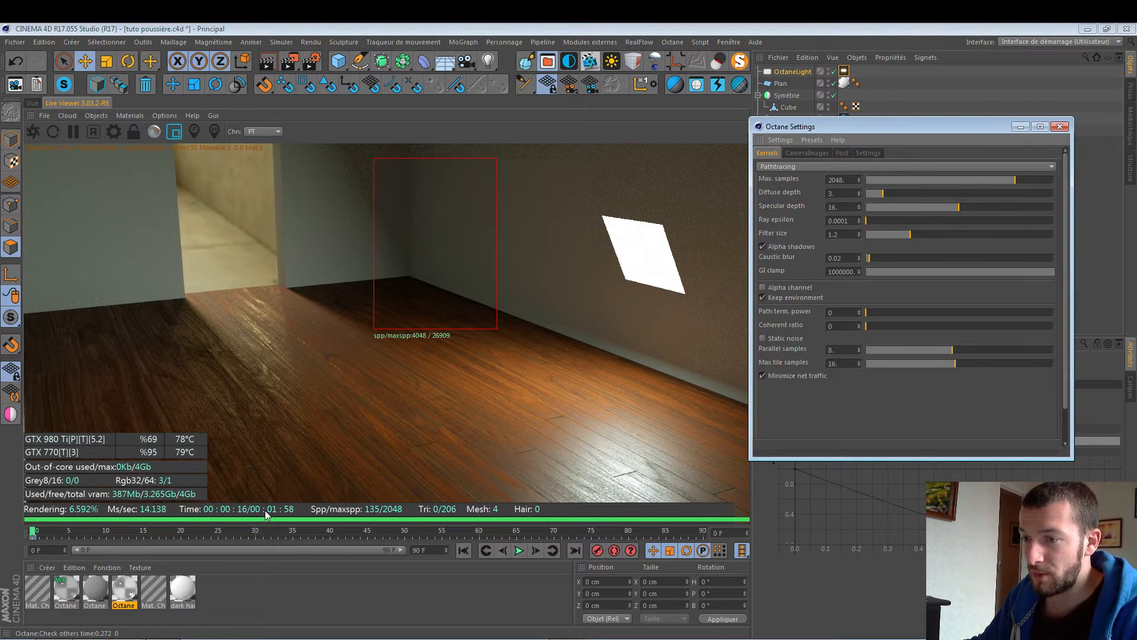
{"action": "left_click", "coordinate": [890, 194]}
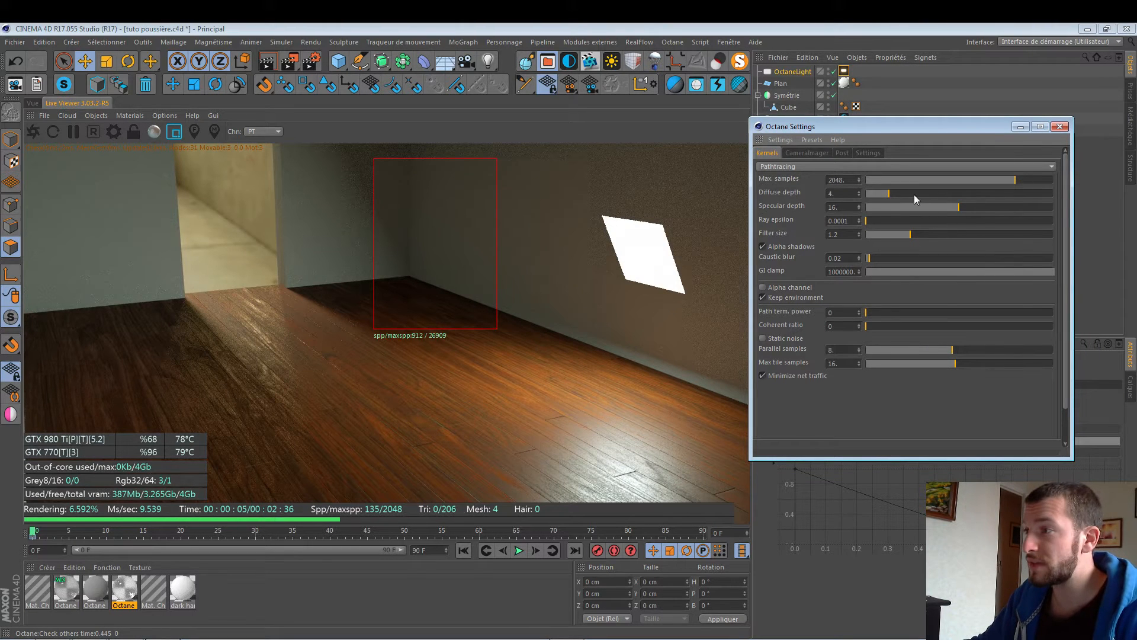
{"action": "scroll", "coordinate": [905, 196], "scroll_direction": "down", "scroll_amount": 1}
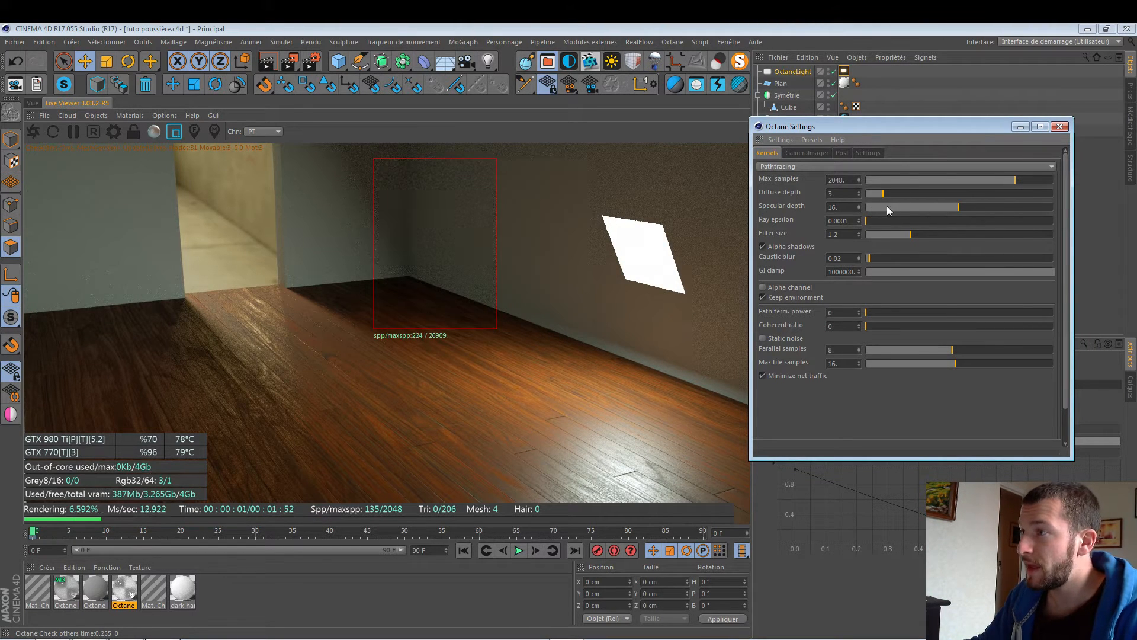
{"action": "left_click", "coordinate": [174, 131]}
Step: Try the Pathtracing specular depth at 0 and 9, and return it to 0
{"action": "left_click_drag", "start_coordinate": [886, 208], "coordinate": [638, 214]}
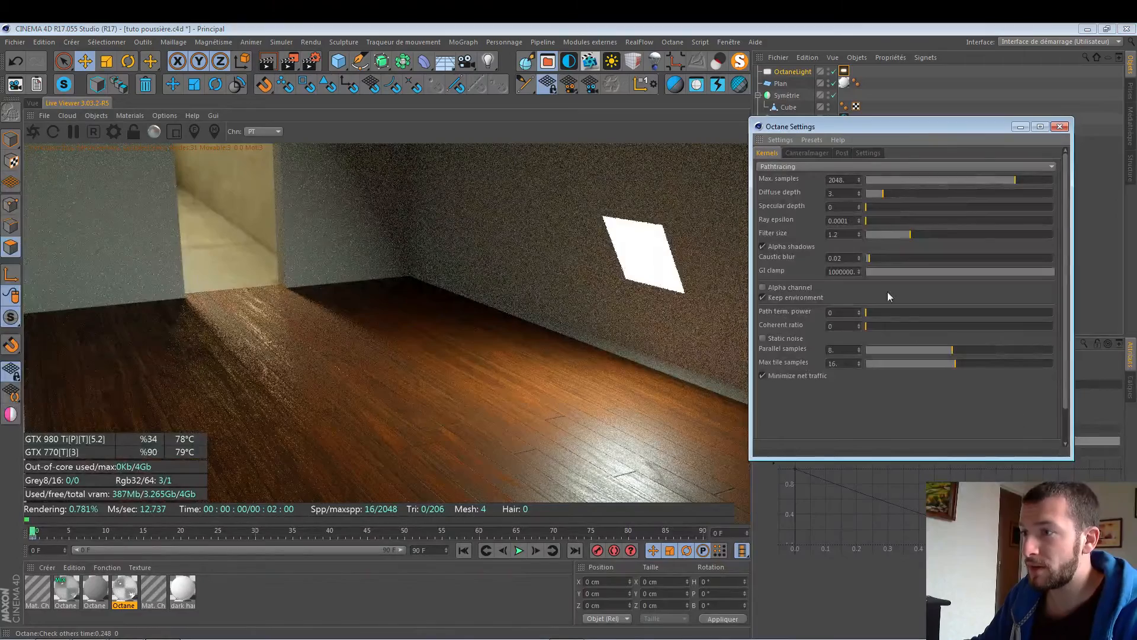
{"action": "left_click", "coordinate": [928, 206]}
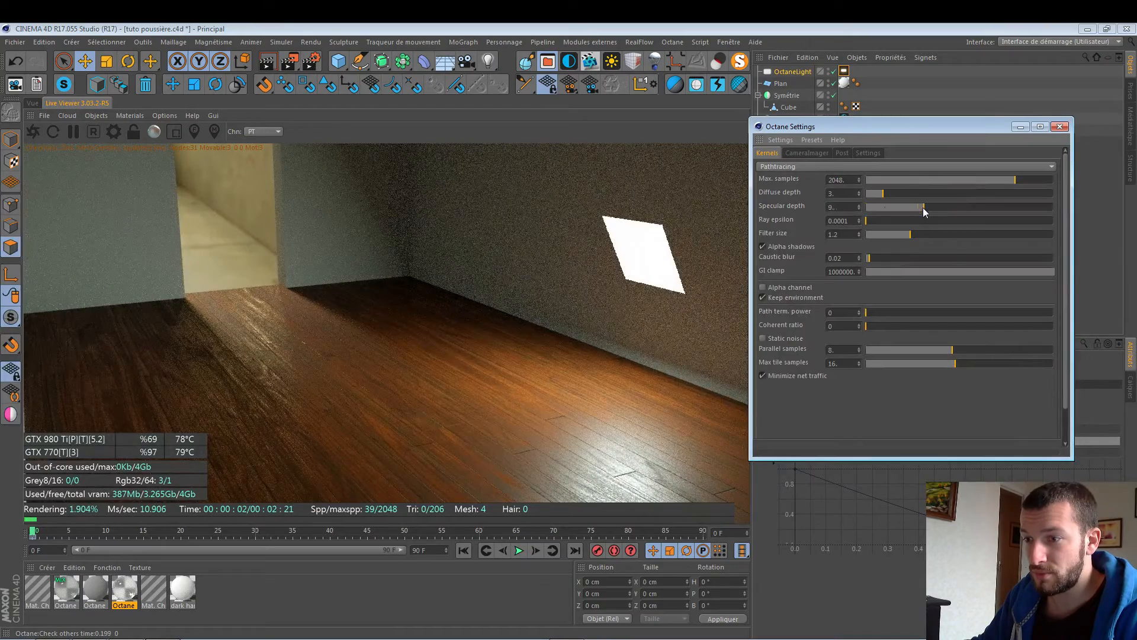
{"action": "left_click_drag", "start_coordinate": [922, 207], "coordinate": [866, 207]}
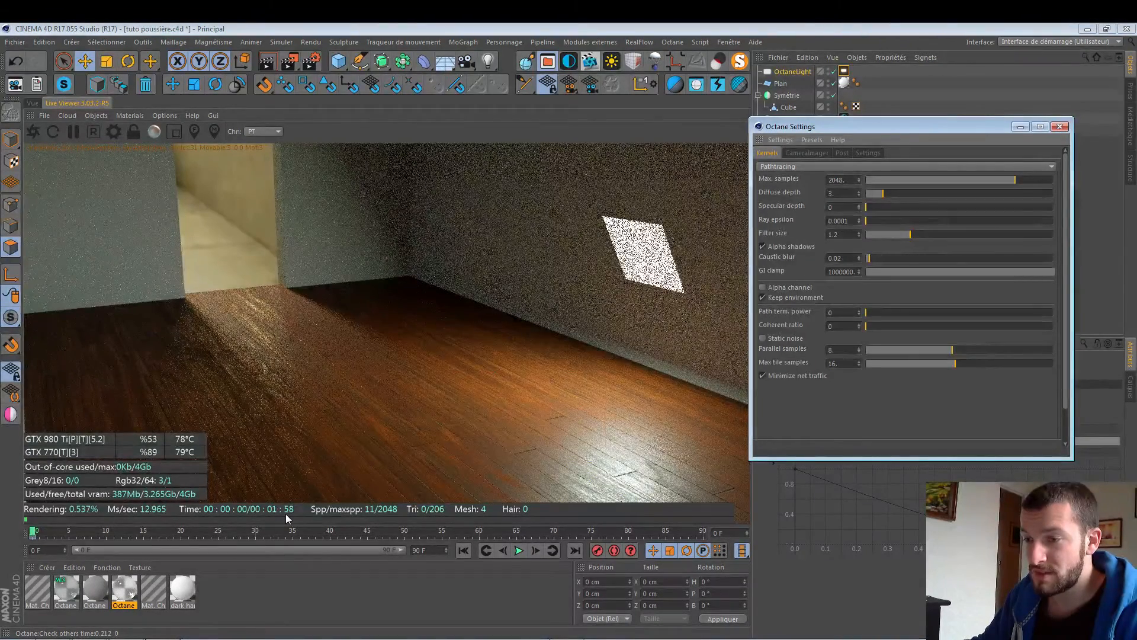
Step: Examine the specular channel of the dark hardwood floor material and close the material editor
{"action": "double_click", "coordinate": [184, 592]}
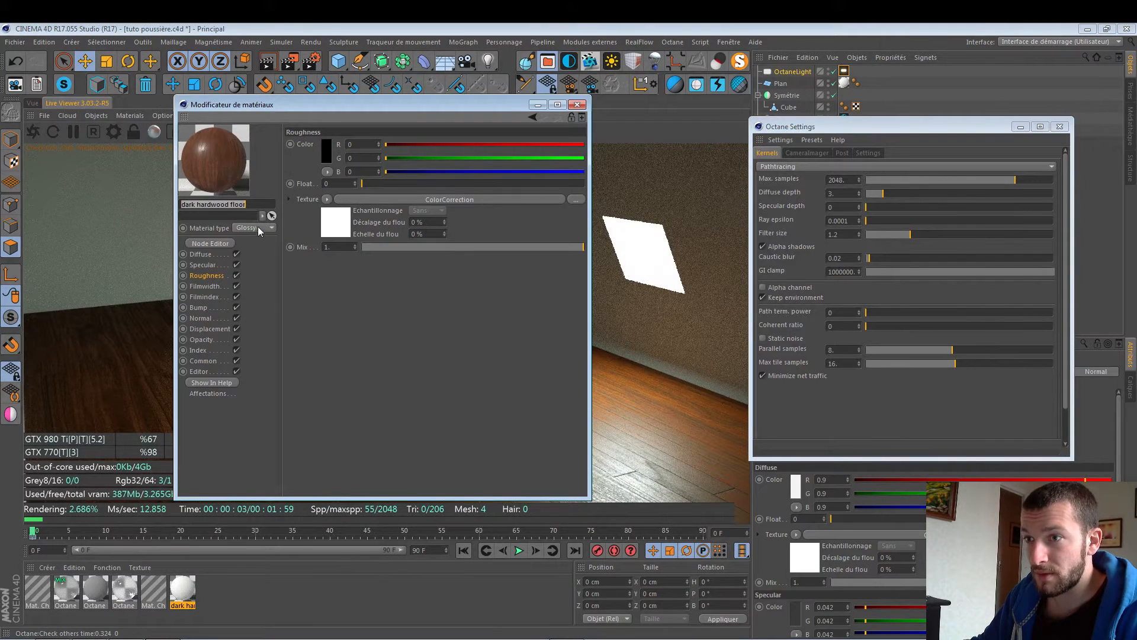
{"action": "left_click", "coordinate": [202, 265]}
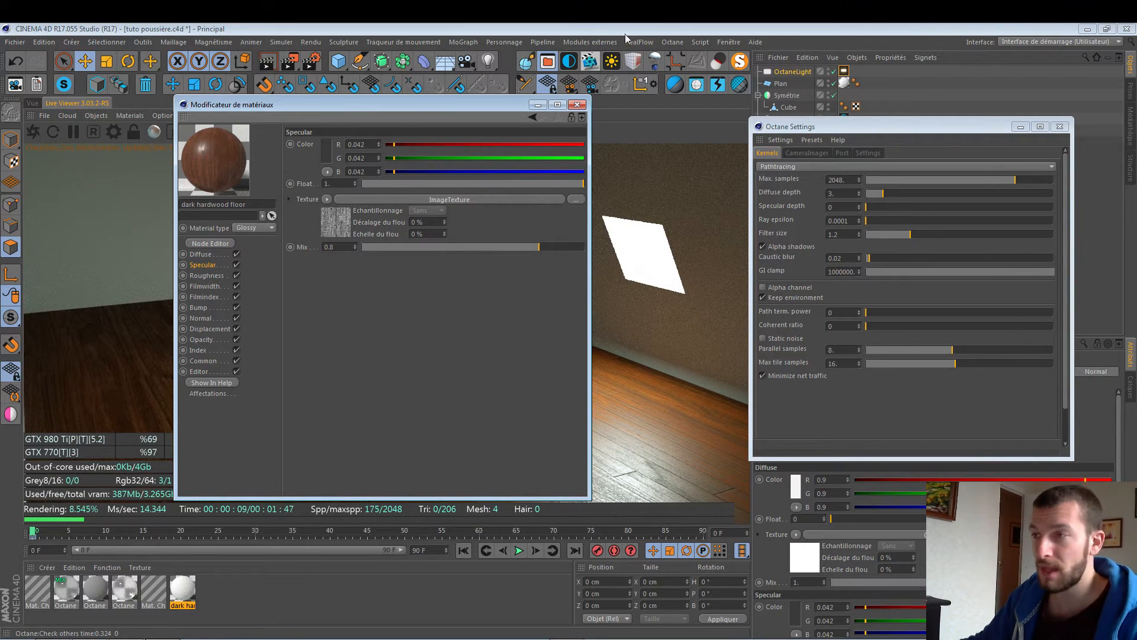
{"action": "left_click", "coordinate": [576, 106]}
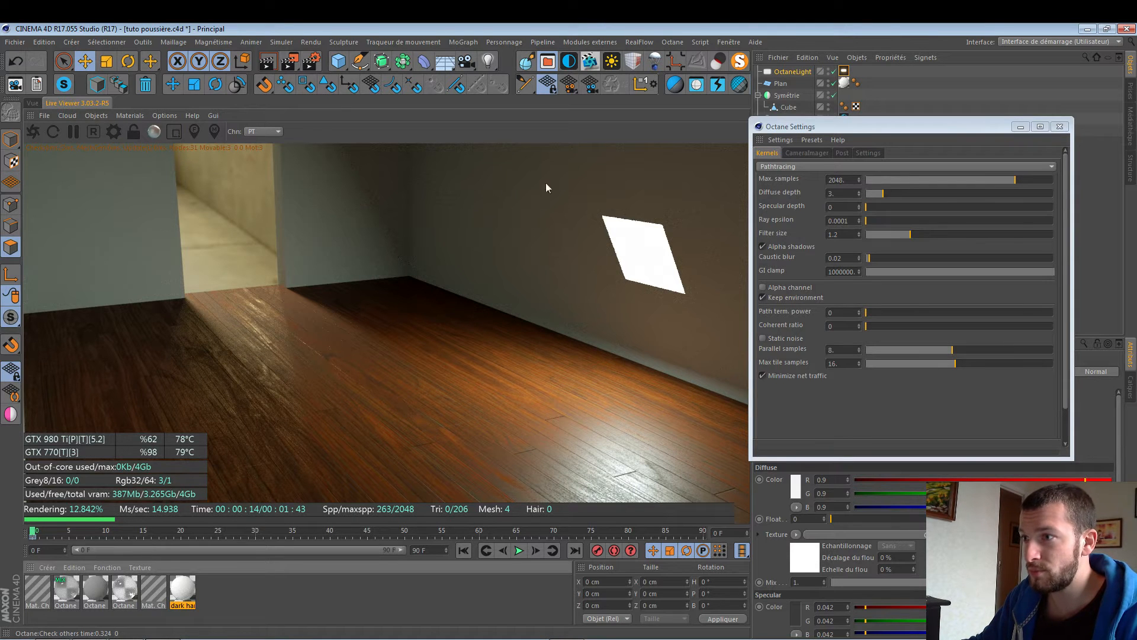
Step: Compare specular depths 9, 0 and 20 in a render region on the wood floor, set 2 and turn the region off
{"action": "left_click", "coordinate": [173, 131]}
{"action": "left_click_drag", "start_coordinate": [439, 330], "coordinate": [543, 499]}
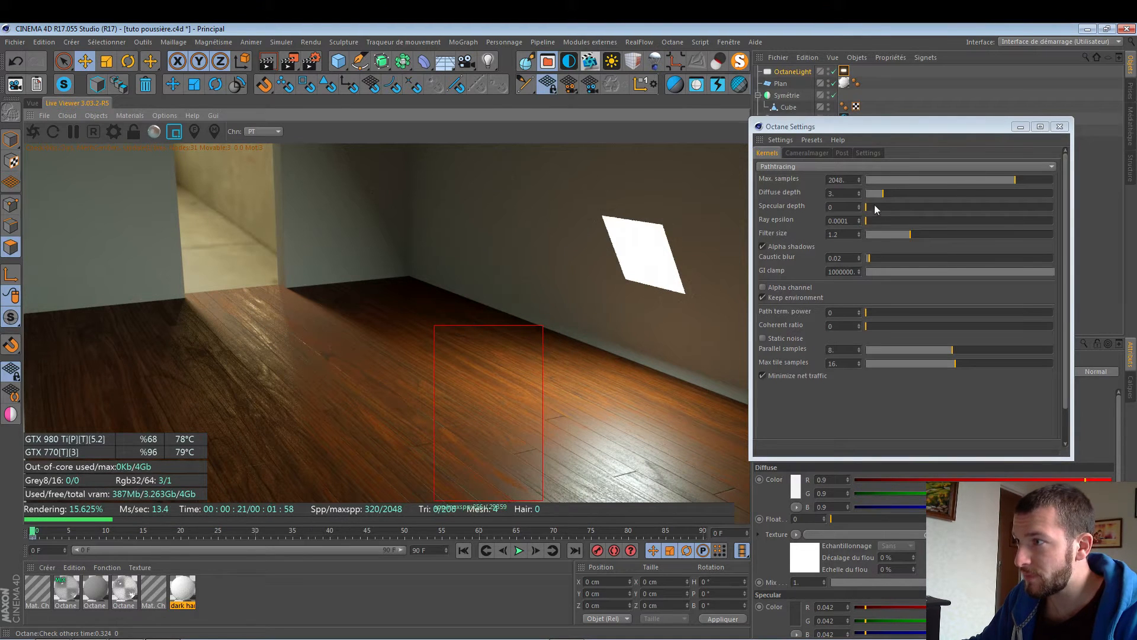
{"action": "left_click", "coordinate": [917, 208]}
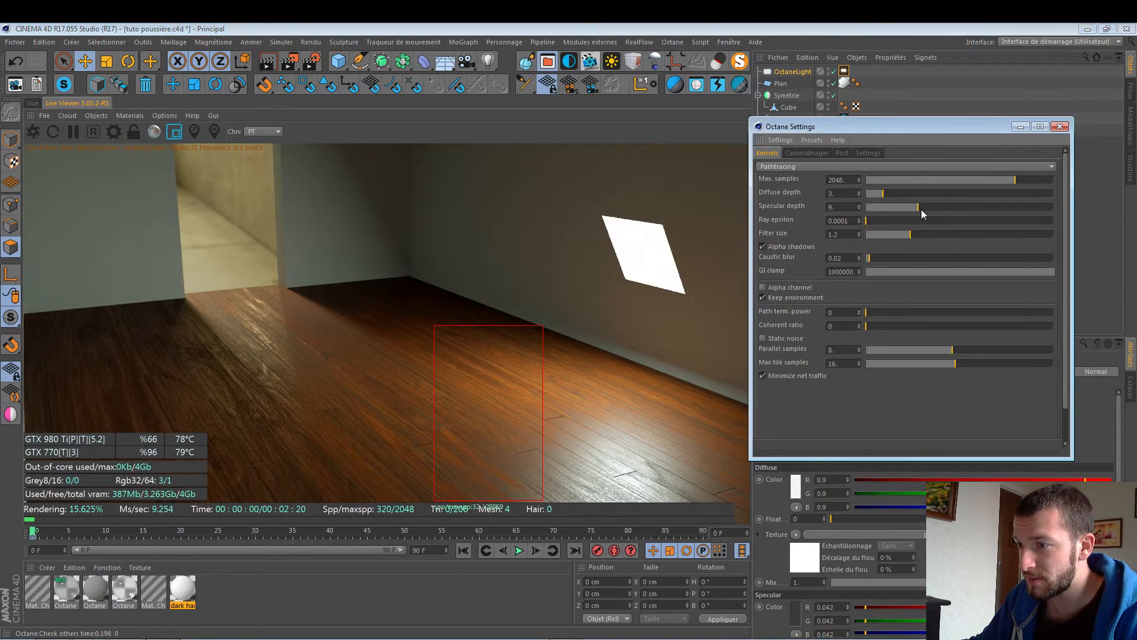
{"action": "left_click", "coordinate": [872, 207]}
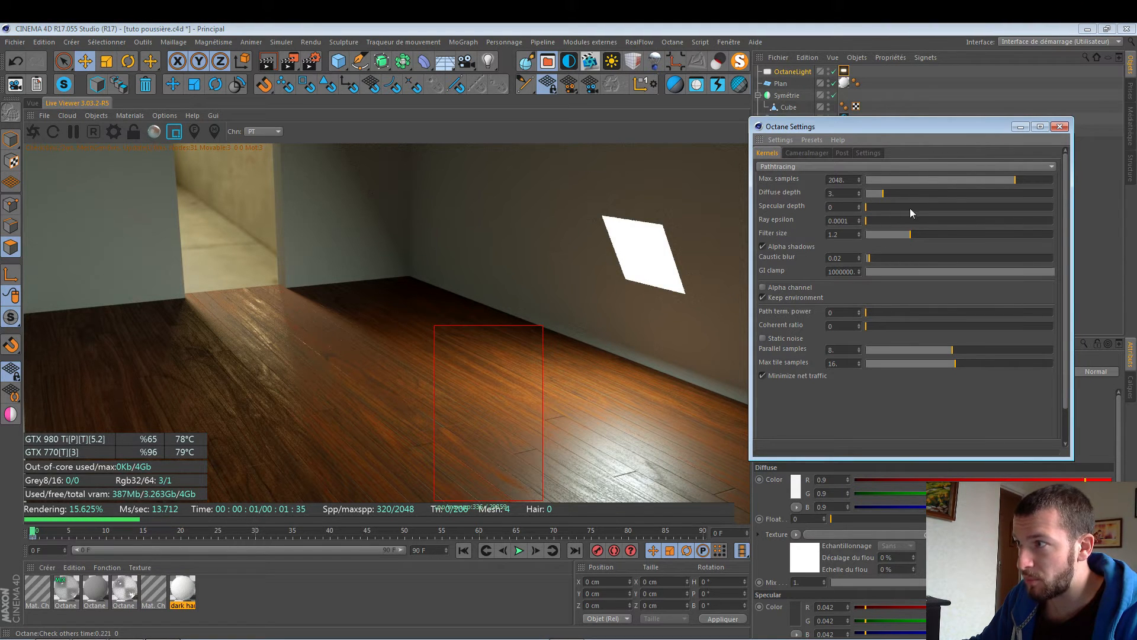
{"action": "left_click", "coordinate": [983, 208]}
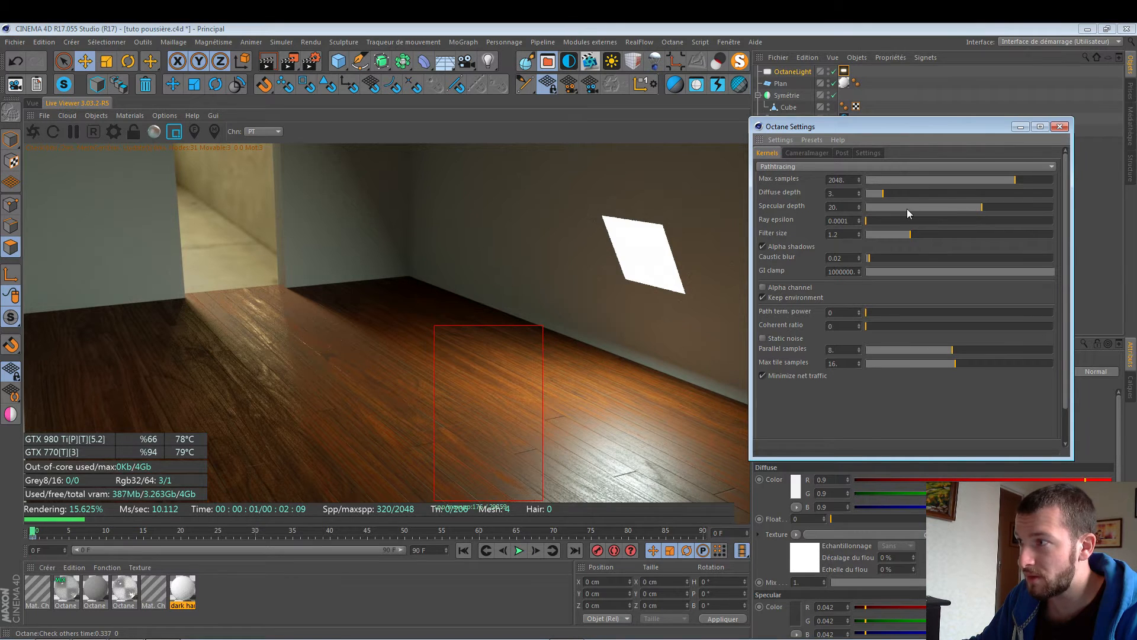
{"action": "left_click", "coordinate": [876, 210]}
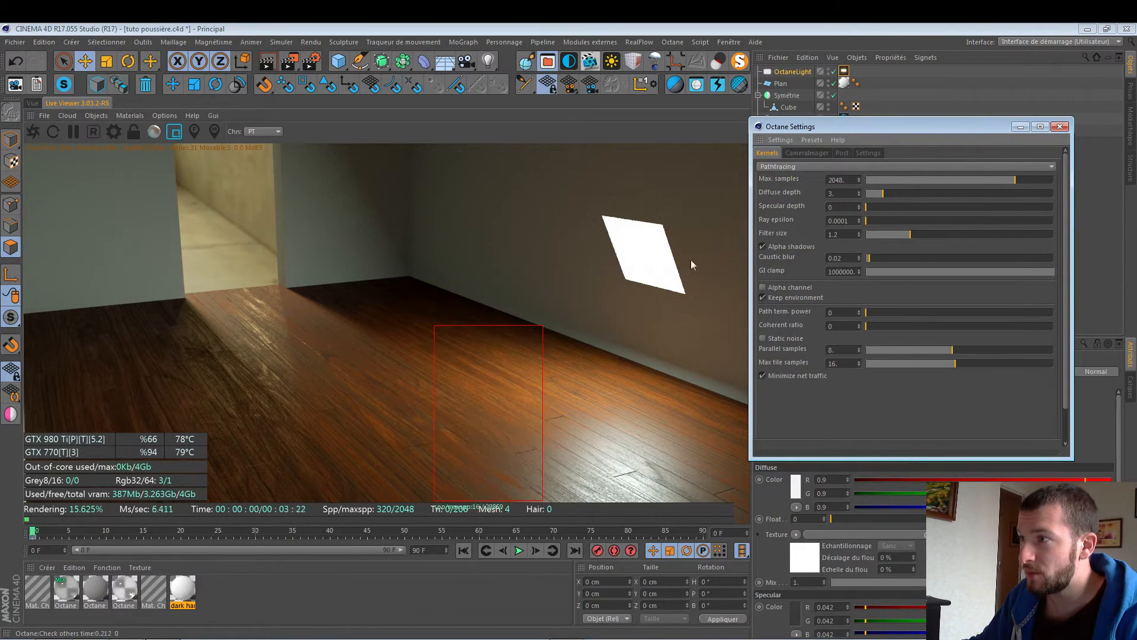
{"action": "left_click", "coordinate": [876, 208]}
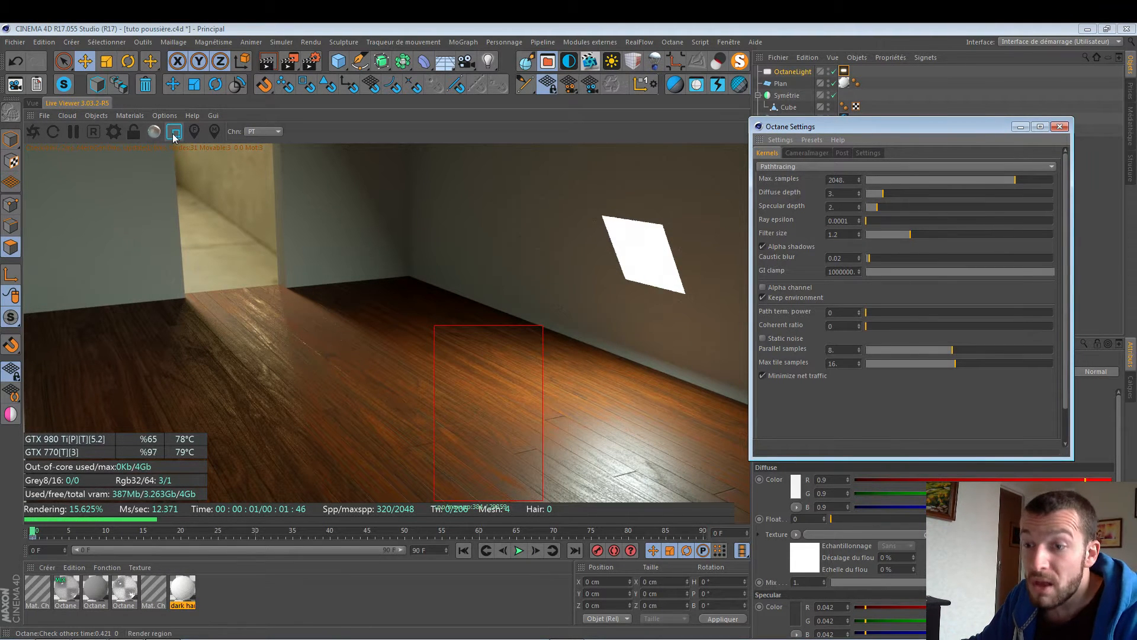
{"action": "left_click", "coordinate": [174, 132]}
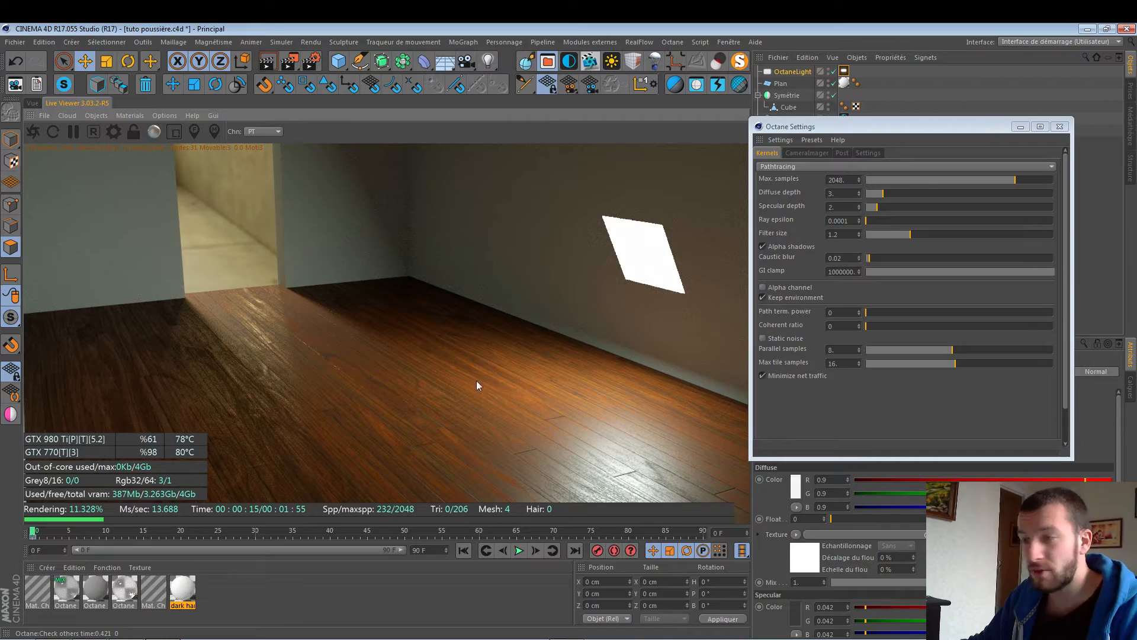
Step: Set the ray epsilon to 0.000001 after trying 0.1, and set the caustic blur to 0.1
{"action": "left_click_drag", "start_coordinate": [960, 221], "coordinate": [1058, 220]}
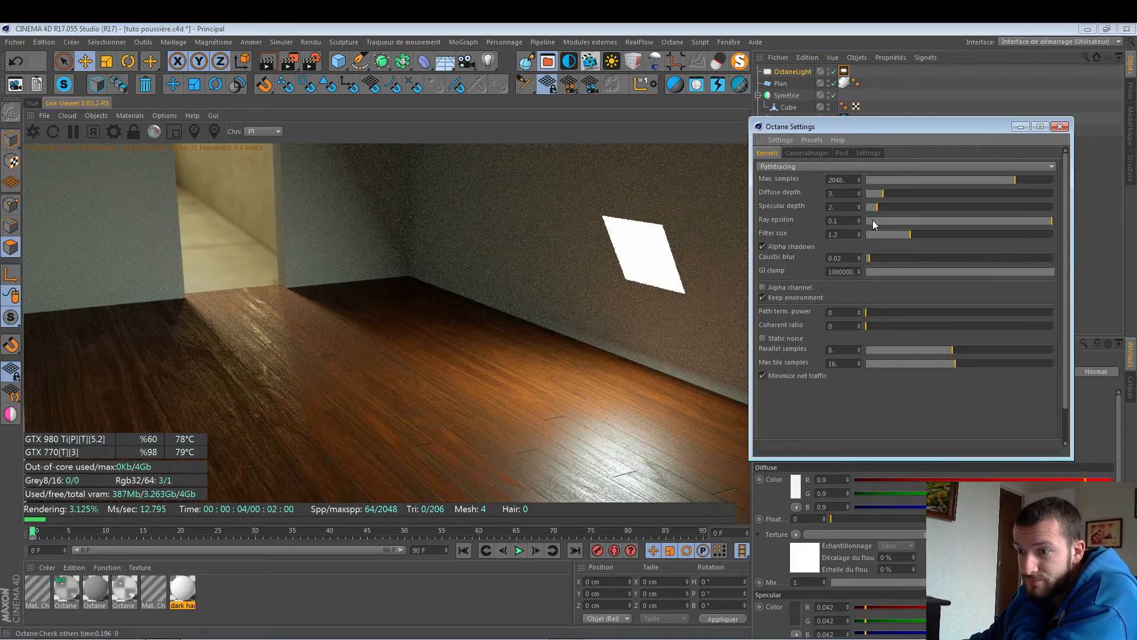
{"action": "left_click_drag", "start_coordinate": [872, 220], "coordinate": [853, 223]}
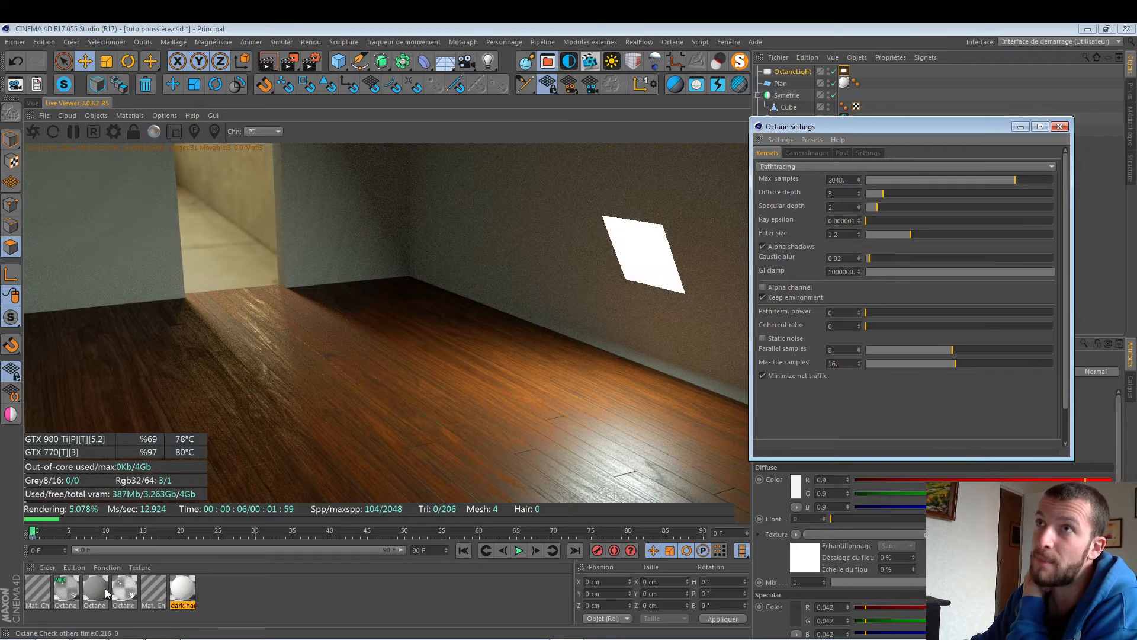
{"action": "key", "text": "BackSpace"}
{"action": "key", "text": "BackSpace"}
{"action": "type", "text": "1"}
{"action": "key", "text": "Return"}
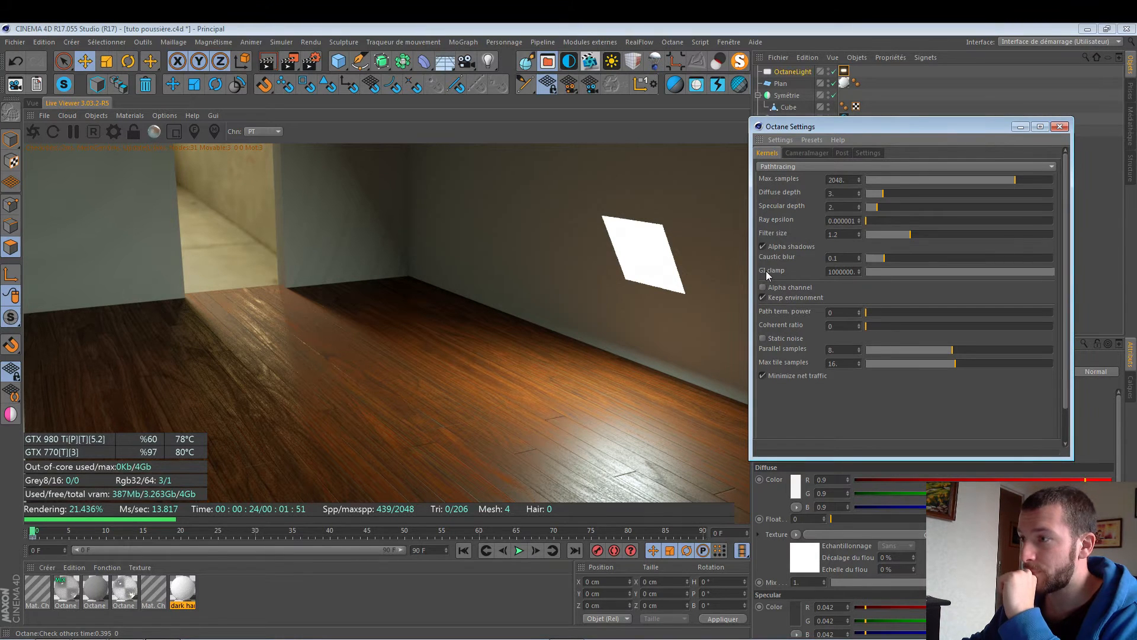
Step: Lower the GI clamp, trying 0.126708 and setting it to 0.293285
{"action": "left_click", "coordinate": [930, 271]}
{"action": "mouse_move", "coordinate": [922, 274]}
{"action": "left_mouse_down"}
{"action": "mouse_move", "coordinate": [872, 271]}
{"action": "mouse_move", "coordinate": [911, 272]}
{"action": "left_mouse_up"}
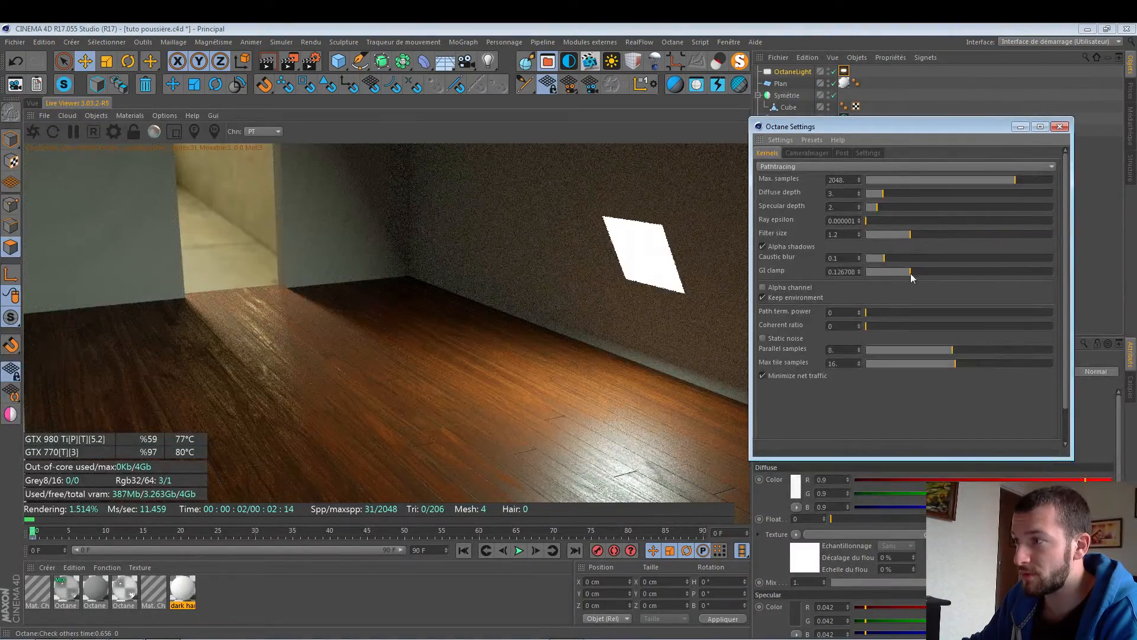
{"action": "left_click", "coordinate": [918, 273]}
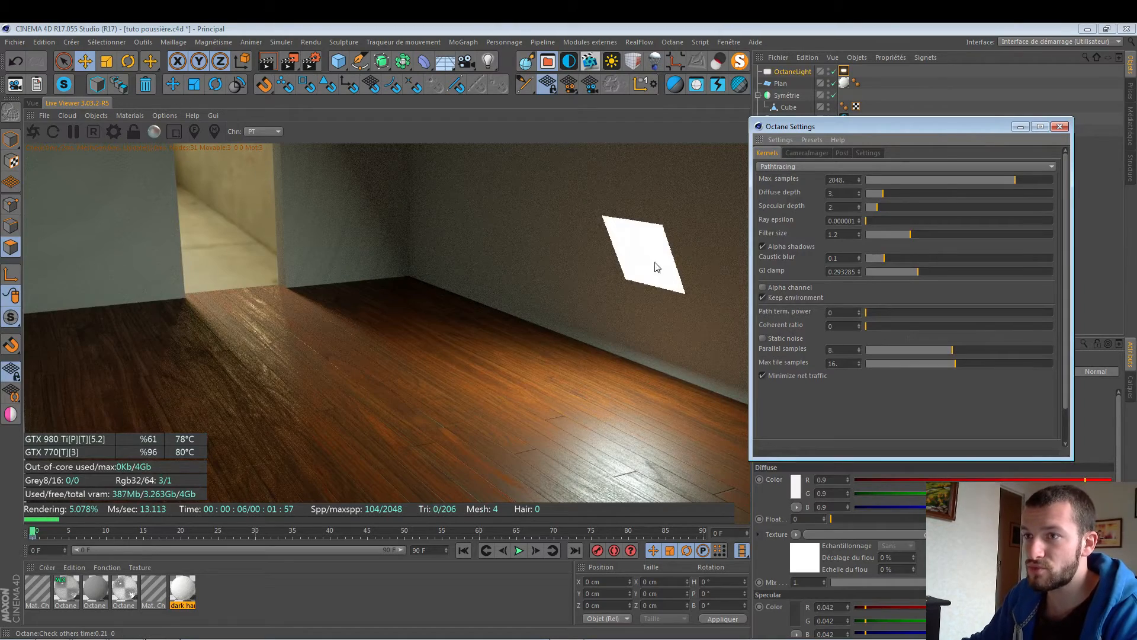
Step: Compare path termination powers 1 and 0.461783 using a render region on the dark floor area, set 0.643312 and turn the region off
{"action": "left_click", "coordinate": [944, 313]}
{"action": "left_click_drag", "start_coordinate": [944, 311], "coordinate": [1054, 312]}
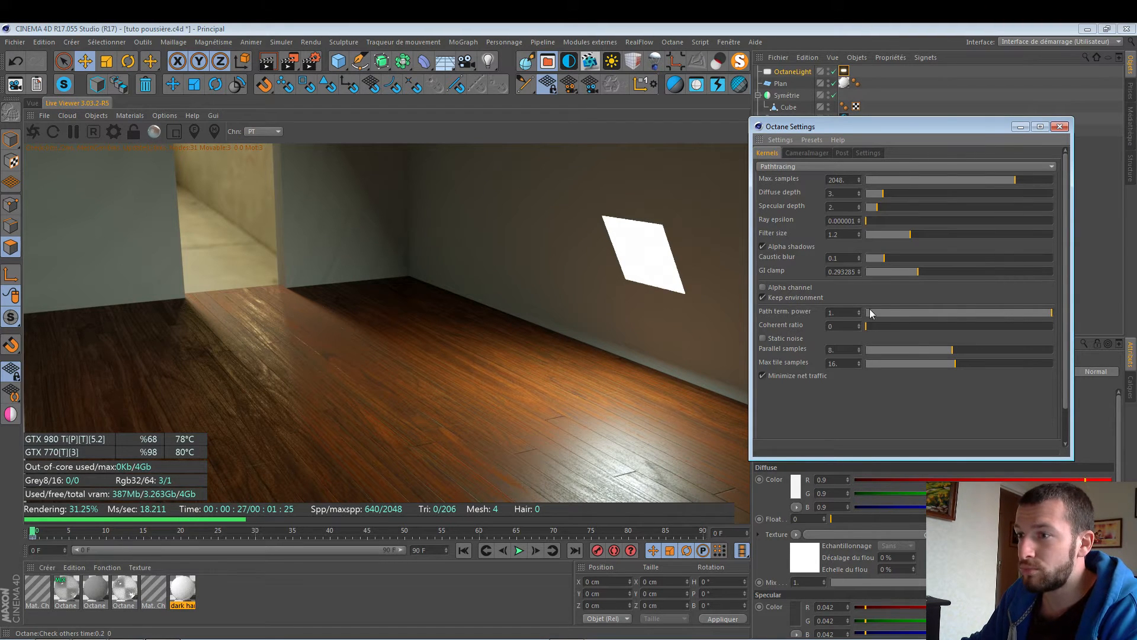
{"action": "left_click", "coordinate": [175, 132]}
{"action": "left_click_drag", "start_coordinate": [73, 326], "coordinate": [187, 427]}
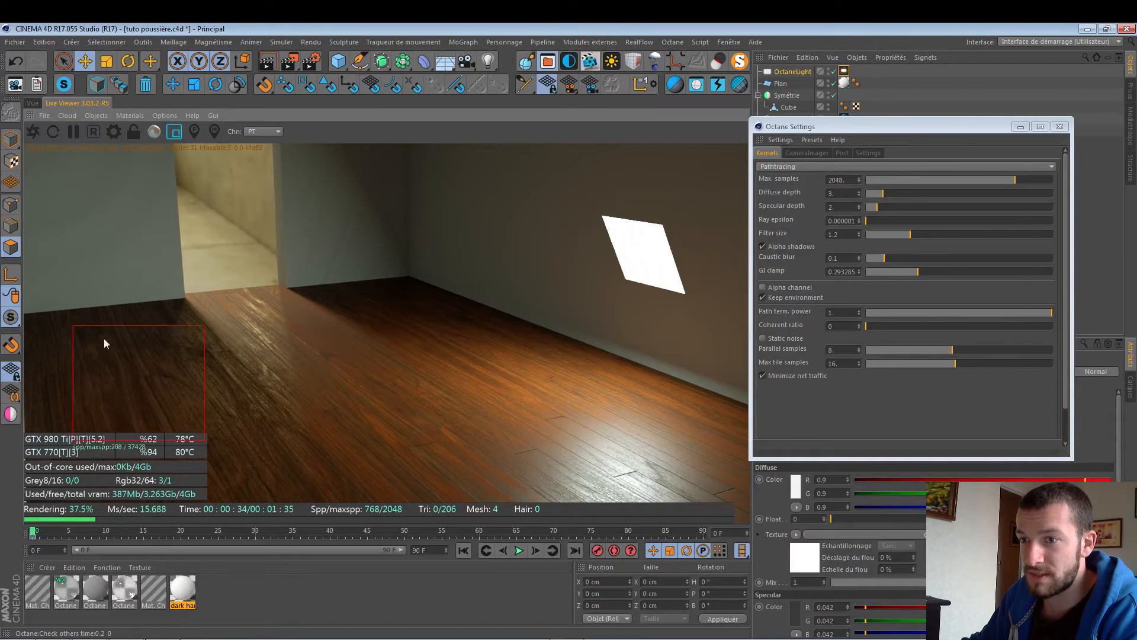
{"action": "left_click", "coordinate": [951, 316]}
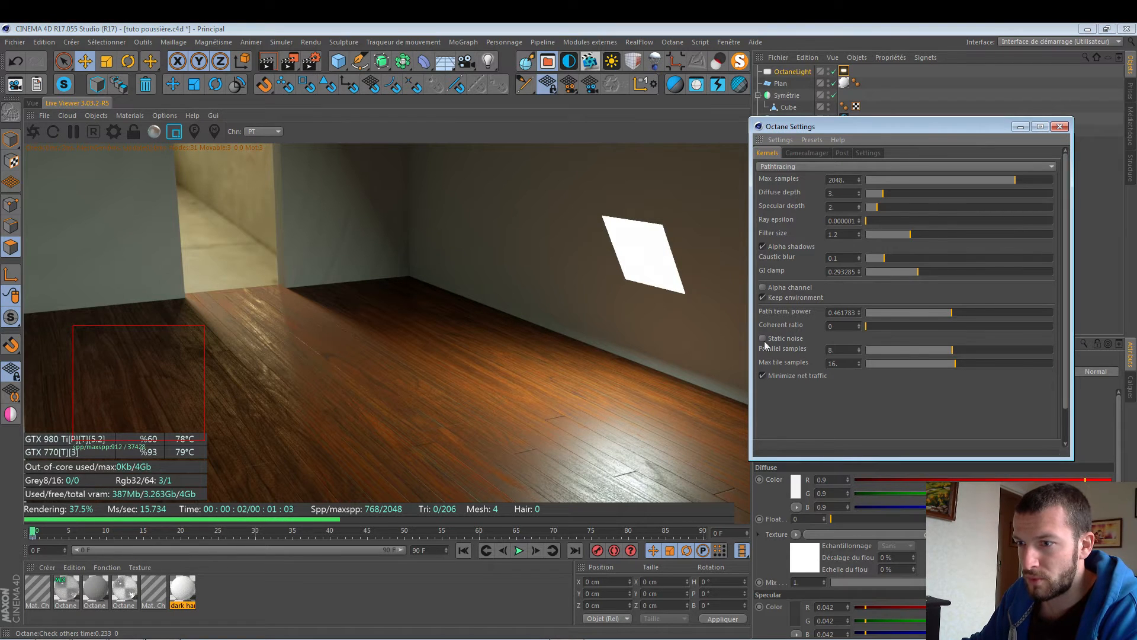
{"action": "left_click_drag", "start_coordinate": [965, 312], "coordinate": [986, 313]}
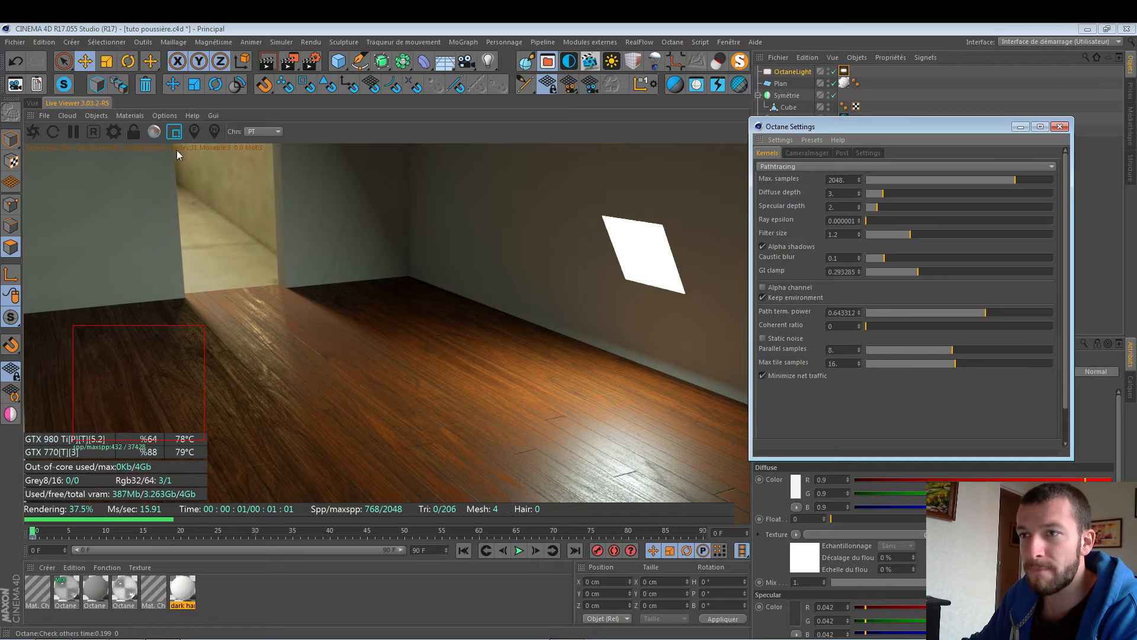
{"action": "left_click", "coordinate": [172, 133]}
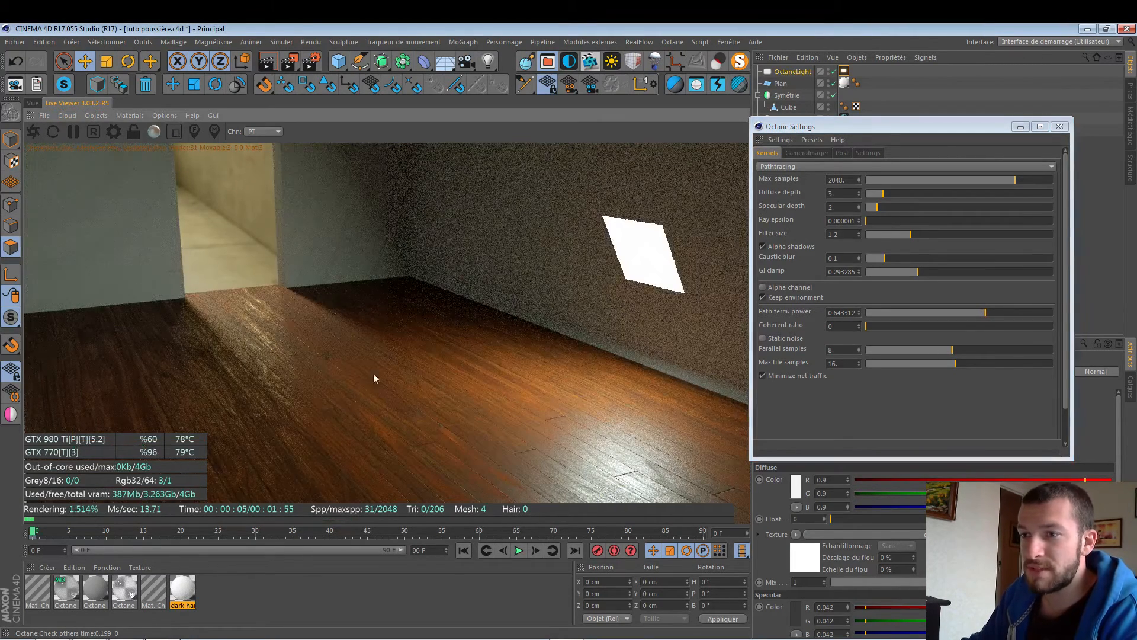
Step: Try the coherent ratio at its maximum of 1, and set it to 0.45
{"action": "left_click_drag", "start_coordinate": [919, 326], "coordinate": [1052, 326]}
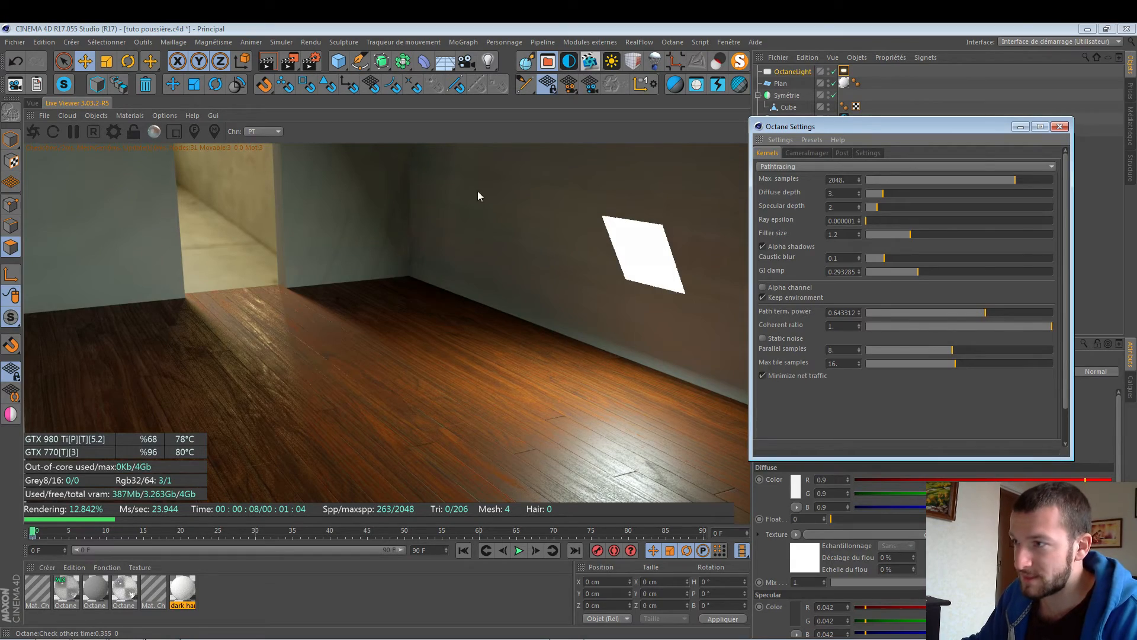
{"action": "left_click_drag", "start_coordinate": [983, 325], "coordinate": [958, 329]}
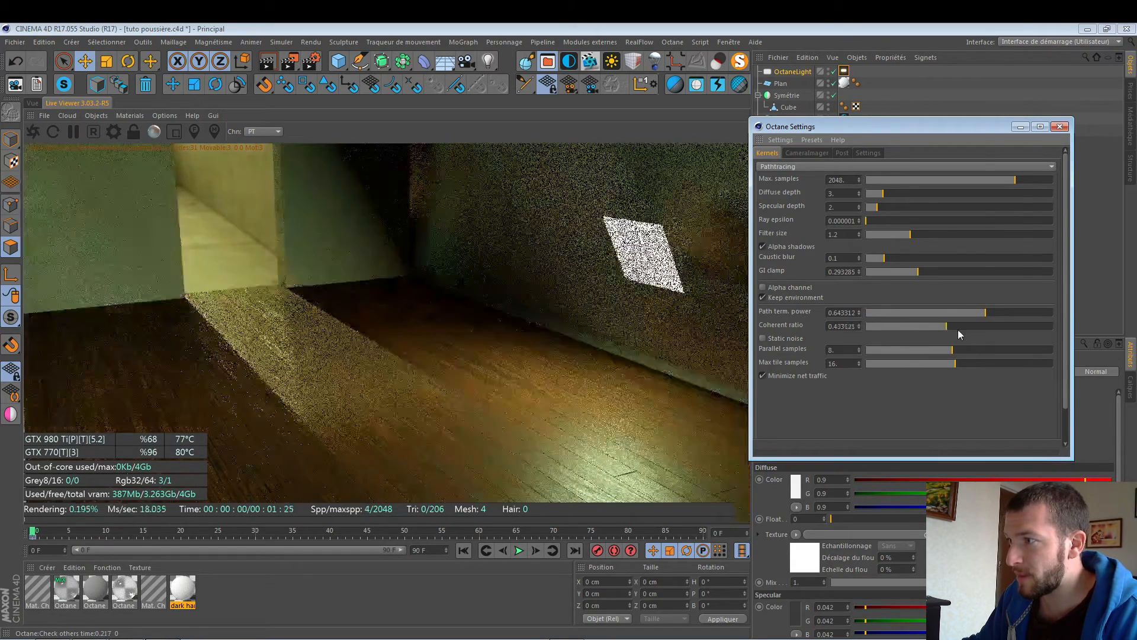
{"action": "double_click", "coordinate": [849, 326]}
{"action": "type", "text": "0.45"}
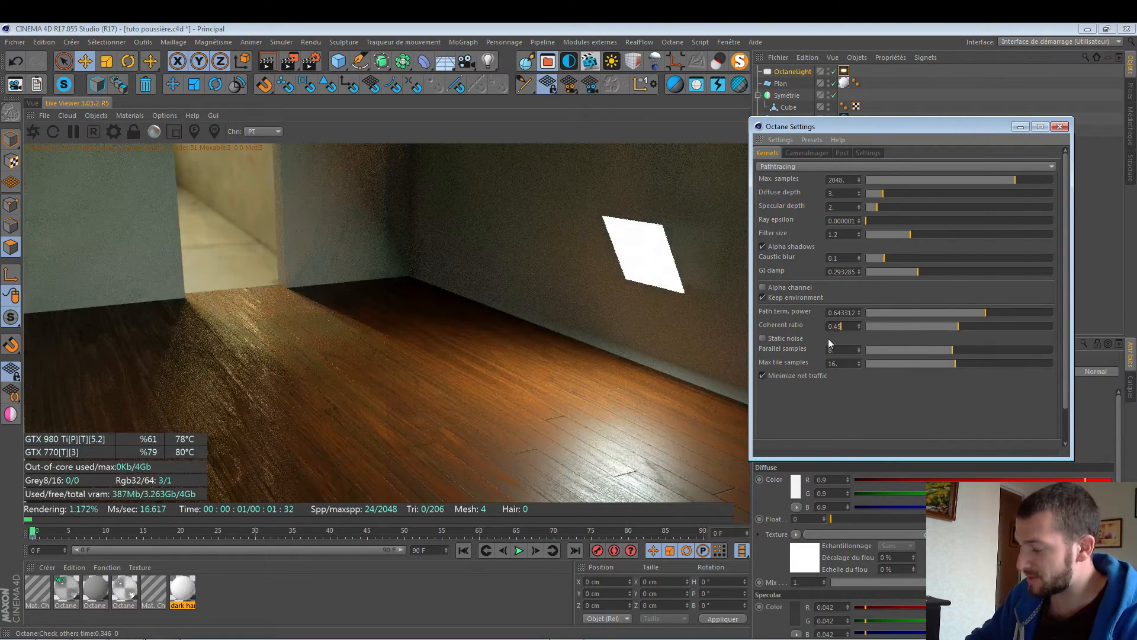
{"action": "key", "text": "Return"}
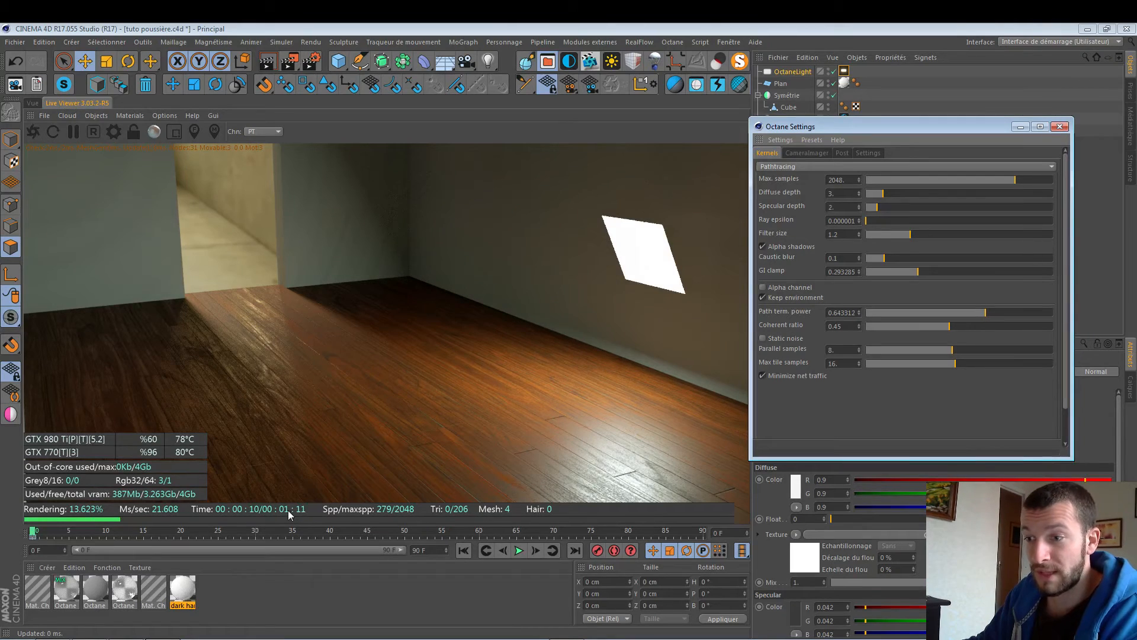
Step: Compare coherent ratios 0 and 0.665605 on the full render, and set the ratio to 0.3
{"action": "left_click_drag", "start_coordinate": [871, 327], "coordinate": [846, 328]}
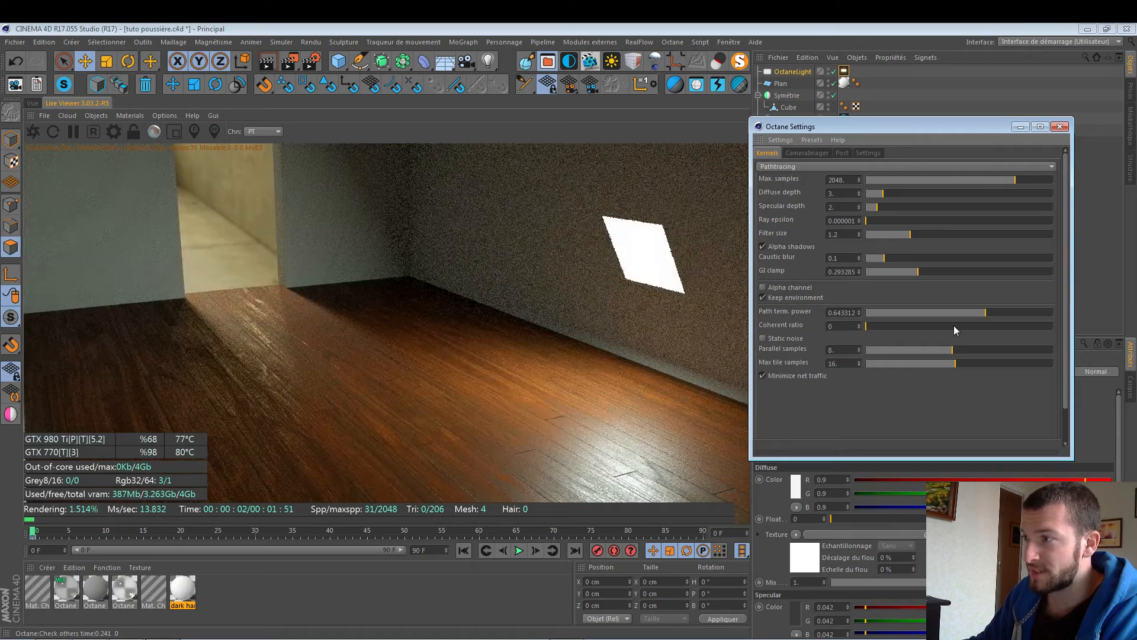
{"action": "left_click_drag", "start_coordinate": [955, 326], "coordinate": [990, 330]}
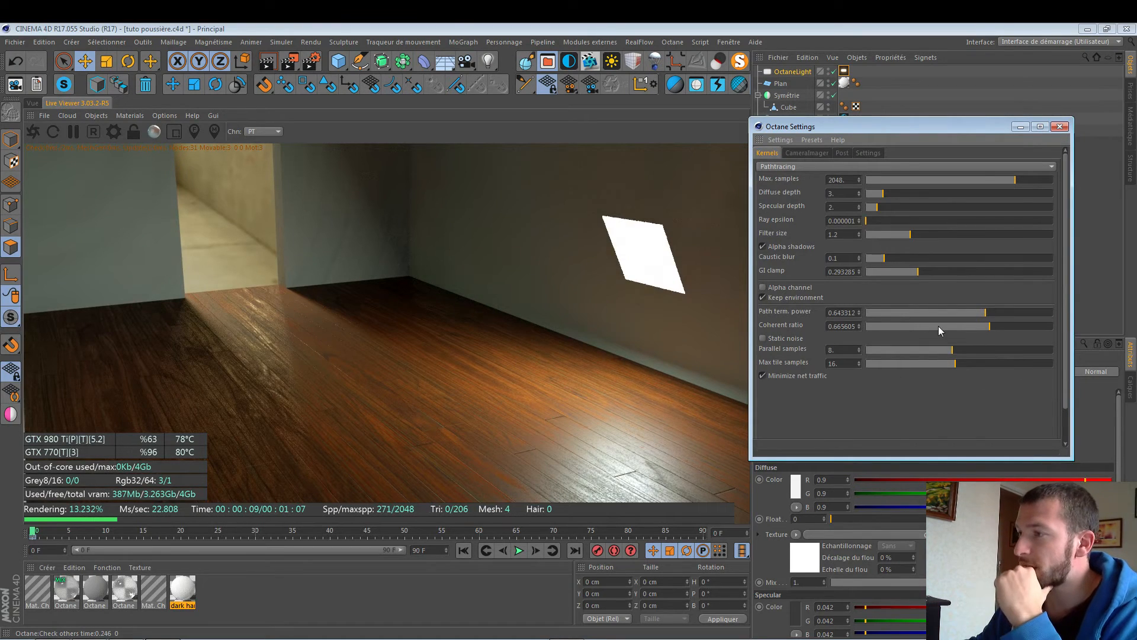
{"action": "mouse_move", "coordinate": [915, 327]}
{"action": "left_mouse_down"}
{"action": "mouse_move", "coordinate": [872, 326]}
{"action": "mouse_move", "coordinate": [910, 326]}
{"action": "left_mouse_up"}
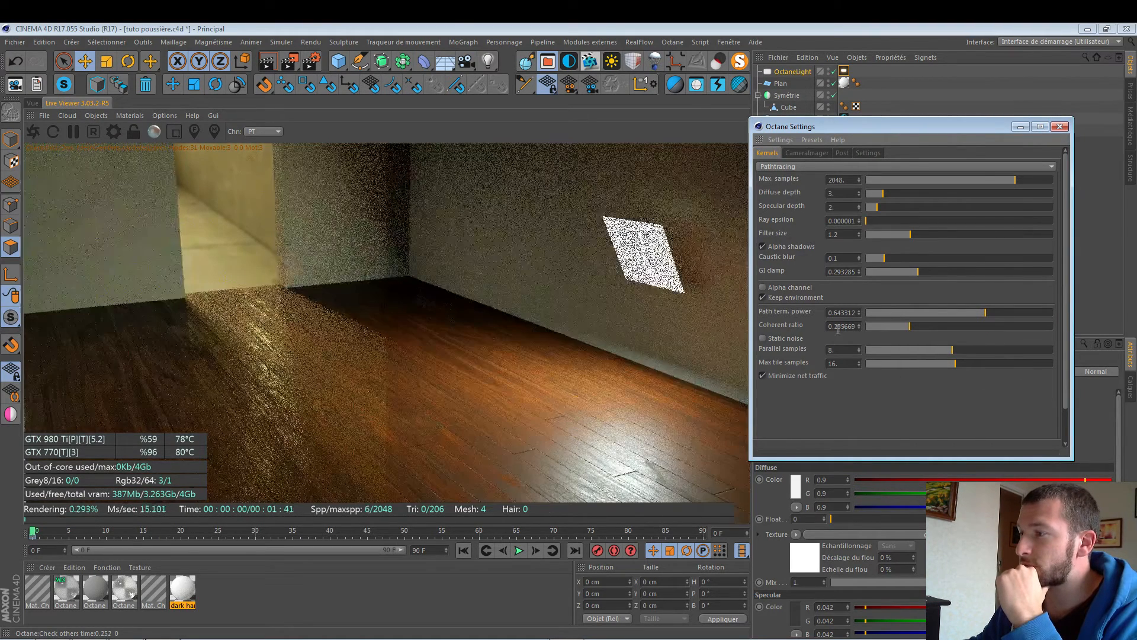
{"action": "type", "text": "0.3"}
{"action": "key", "text": "Return"}
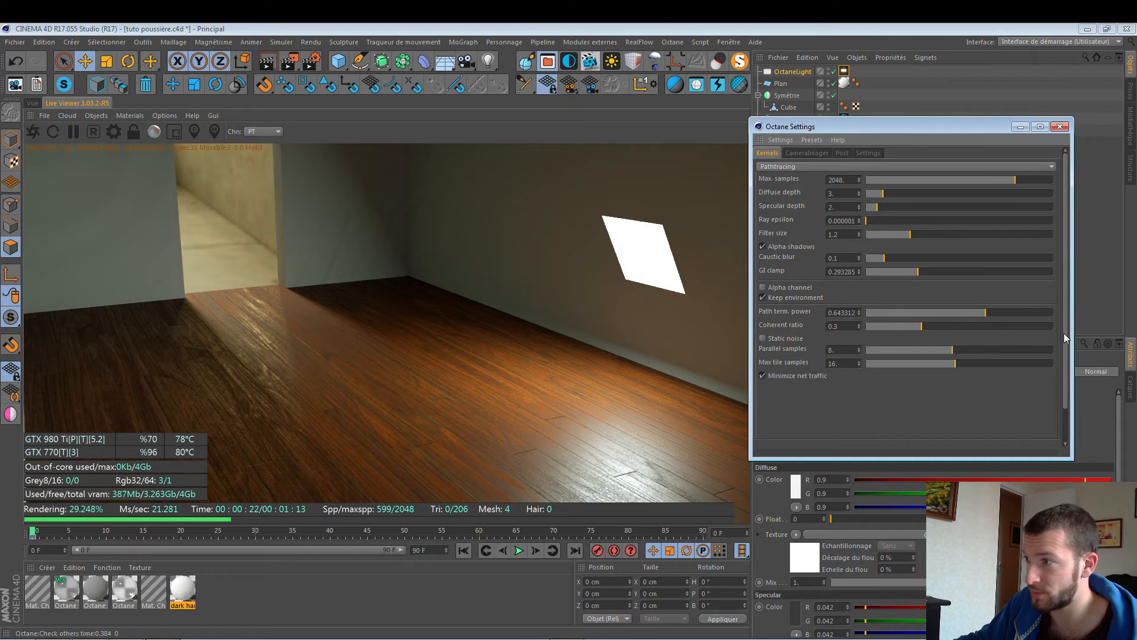
Step: Raise the parallel samples to 16 and the max tile samples to 32
{"action": "left_click", "coordinate": [1052, 349]}
{"action": "left_click", "coordinate": [1047, 363]}
{"action": "left_click", "coordinate": [1048, 363]}
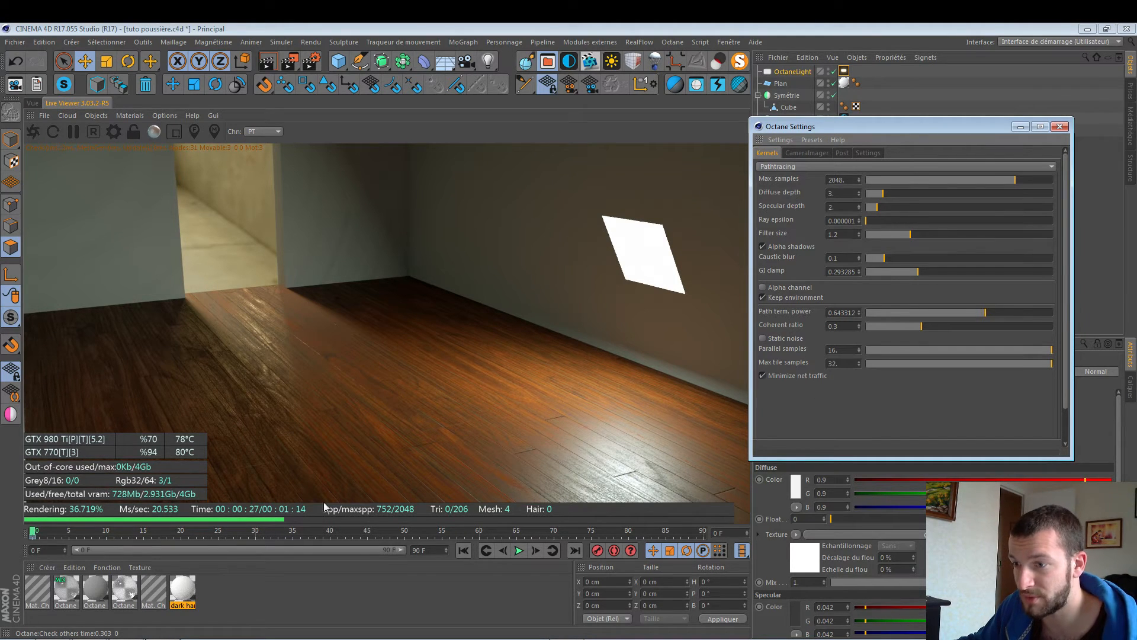
{"action": "left_click", "coordinate": [413, 418]}
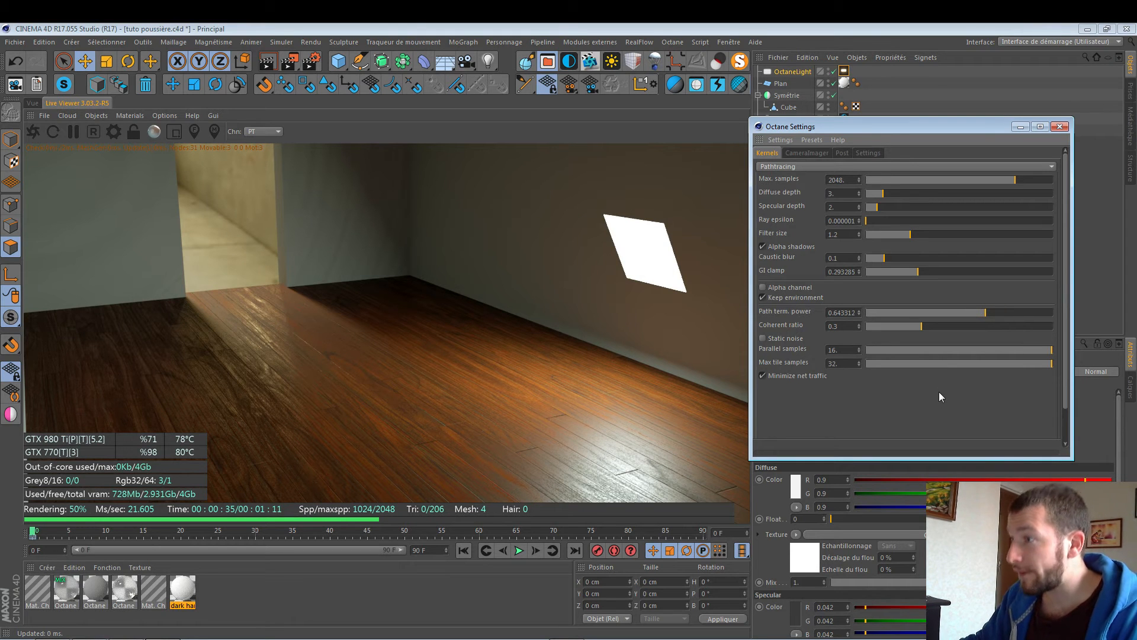
Step: Set diffuse depth 6, specular depth 7, caustic blur 0.420382 after trying 0.181529 and 0, and GI clamp 0.937481
{"action": "left_click", "coordinate": [890, 193]}
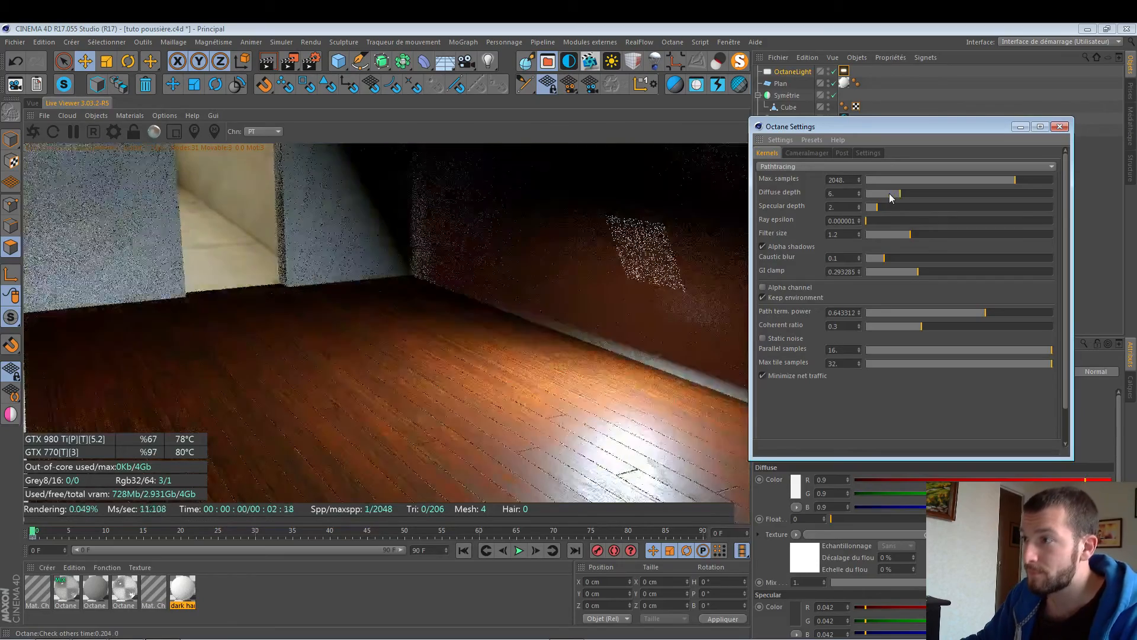
{"action": "left_click", "coordinate": [903, 207]}
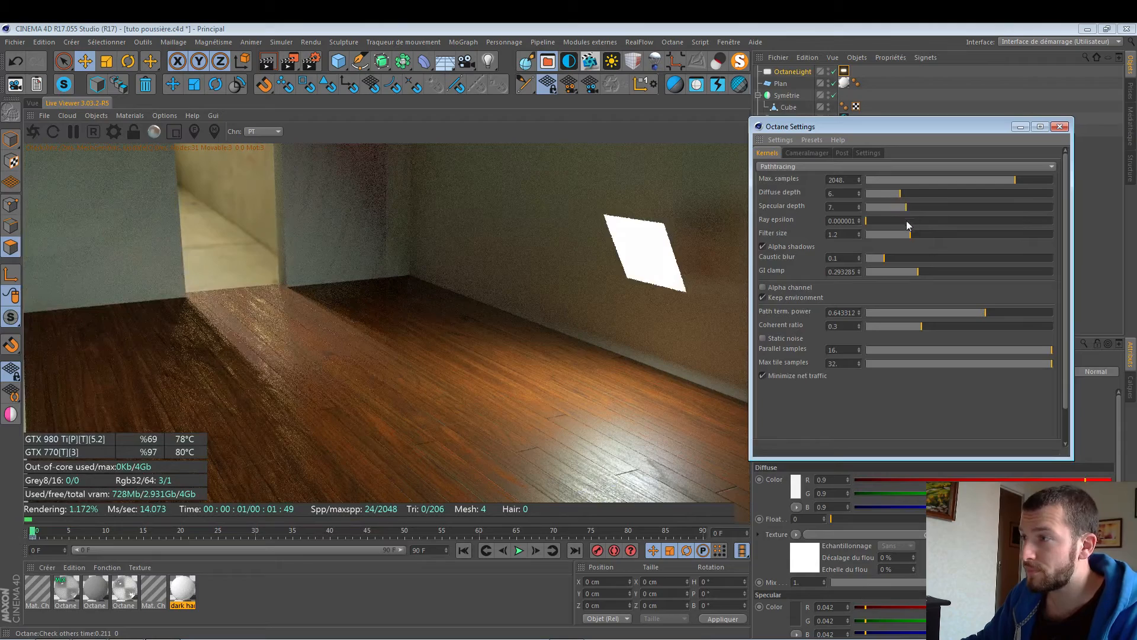
{"action": "left_click", "coordinate": [900, 257]}
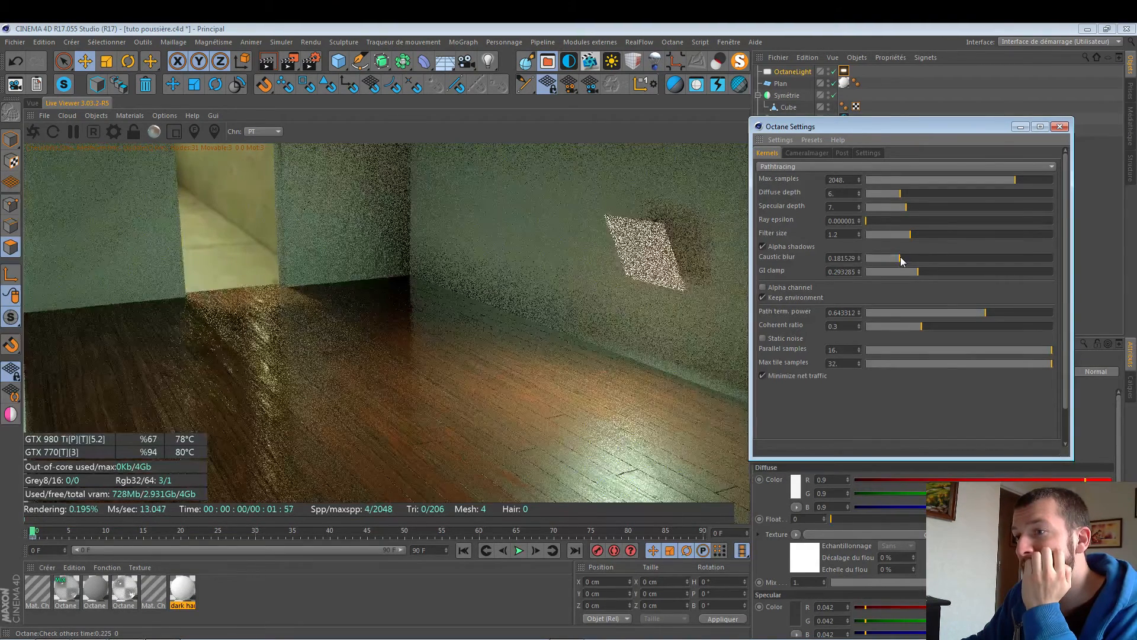
{"action": "left_click", "coordinate": [866, 258]}
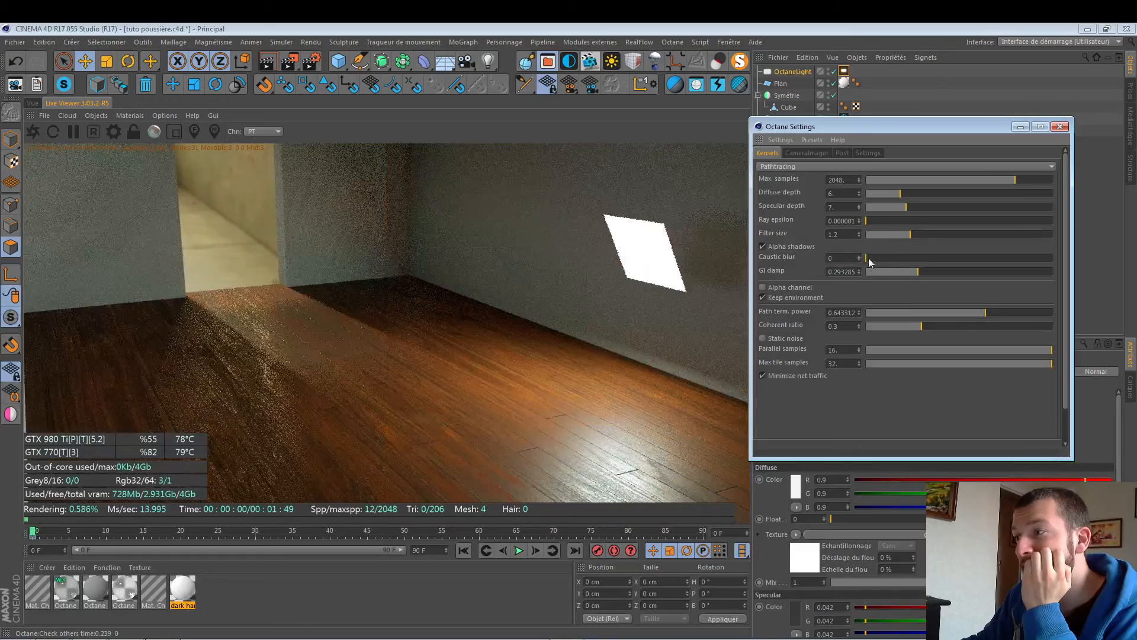
{"action": "left_click", "coordinate": [944, 258]}
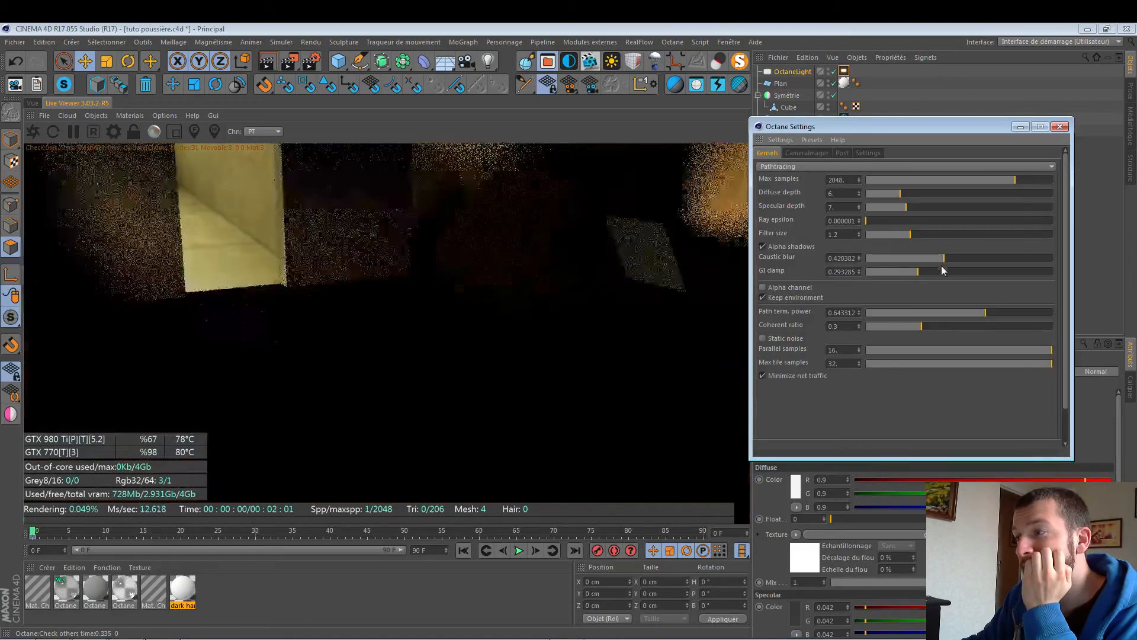
{"action": "left_click", "coordinate": [937, 272]}
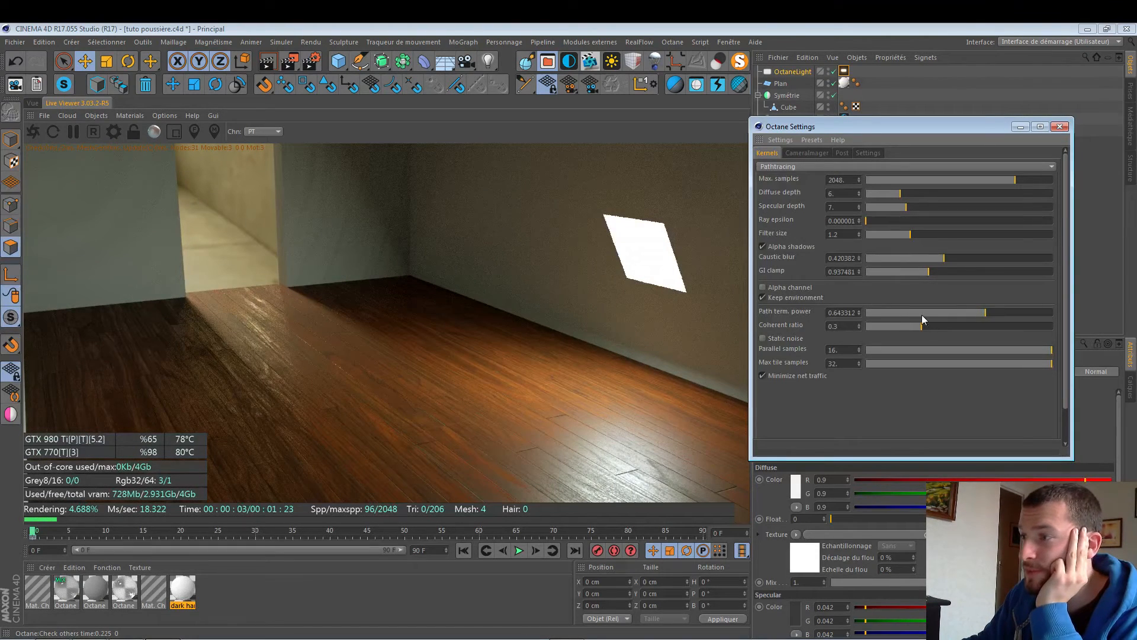
Step: Raise the diffuse and specular depths to 10 and render a region on the back wall beside the doorway
{"action": "left_click_drag", "start_coordinate": [912, 192], "coordinate": [925, 204]}
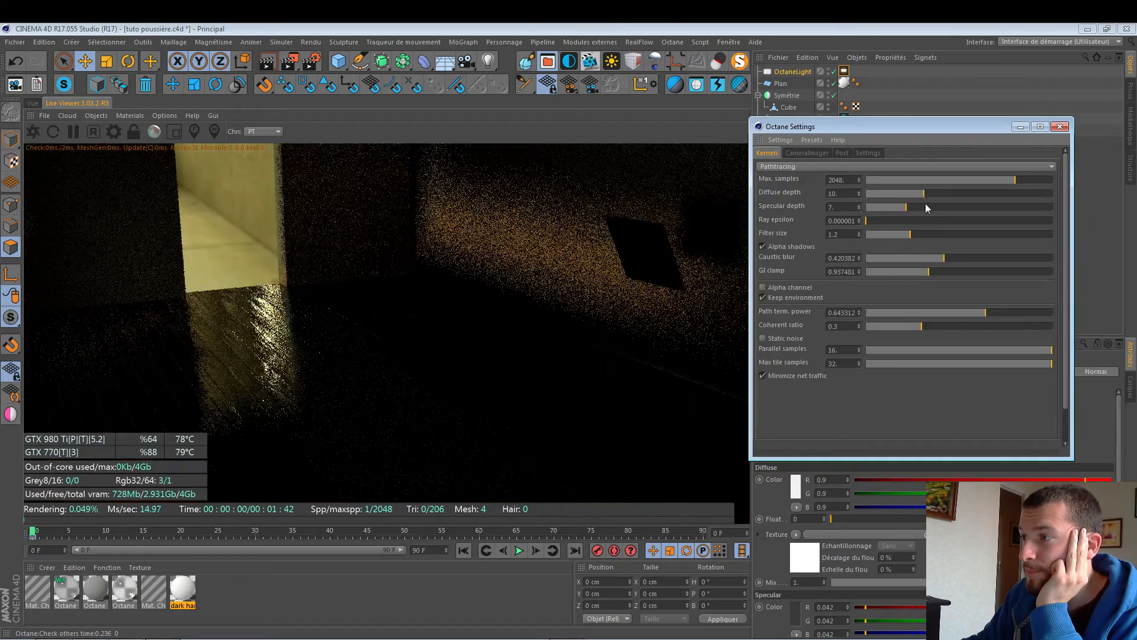
{"action": "left_click", "coordinate": [924, 206]}
{"action": "left_click", "coordinate": [174, 131]}
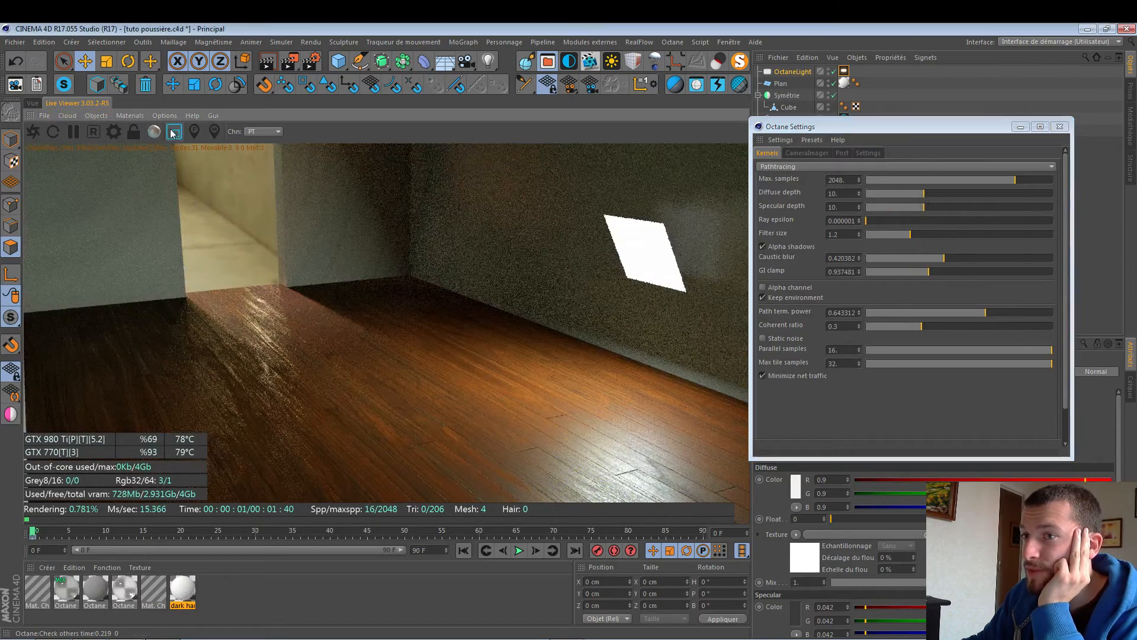
{"action": "left_click_drag", "start_coordinate": [313, 168], "coordinate": [462, 261]}
{"action": "left_click_drag", "start_coordinate": [284, 157], "coordinate": [411, 282]}
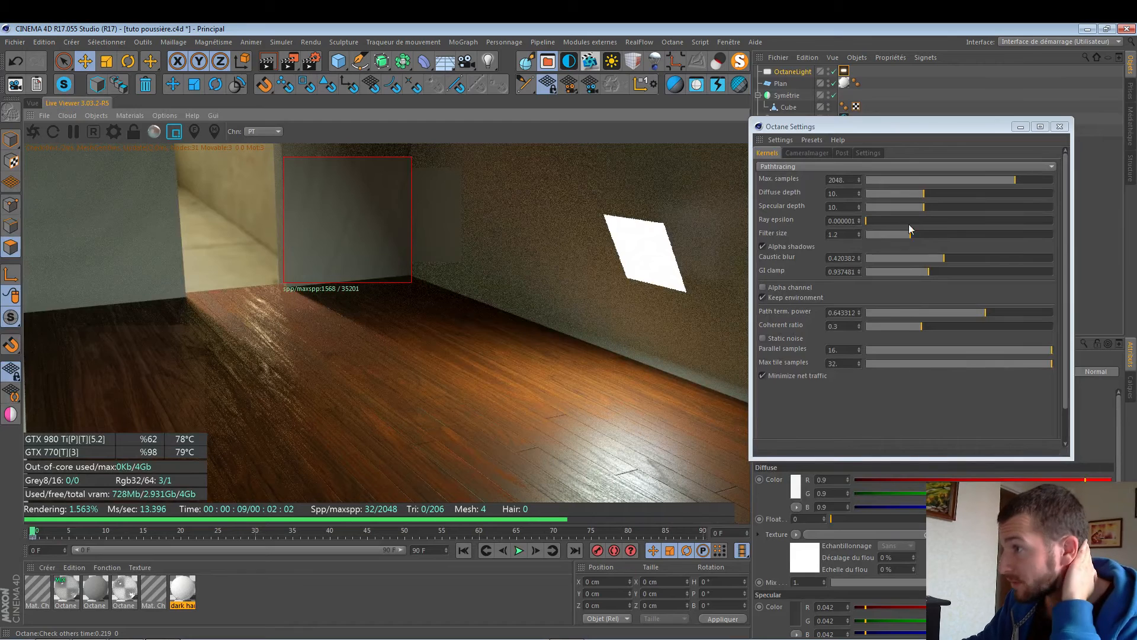
Step: Set path termination power 0.264331, coherent ratio 0, diffuse and specular depths 16 and GI clamp 1000000, and turn the render region off
{"action": "left_click", "coordinate": [916, 313]}
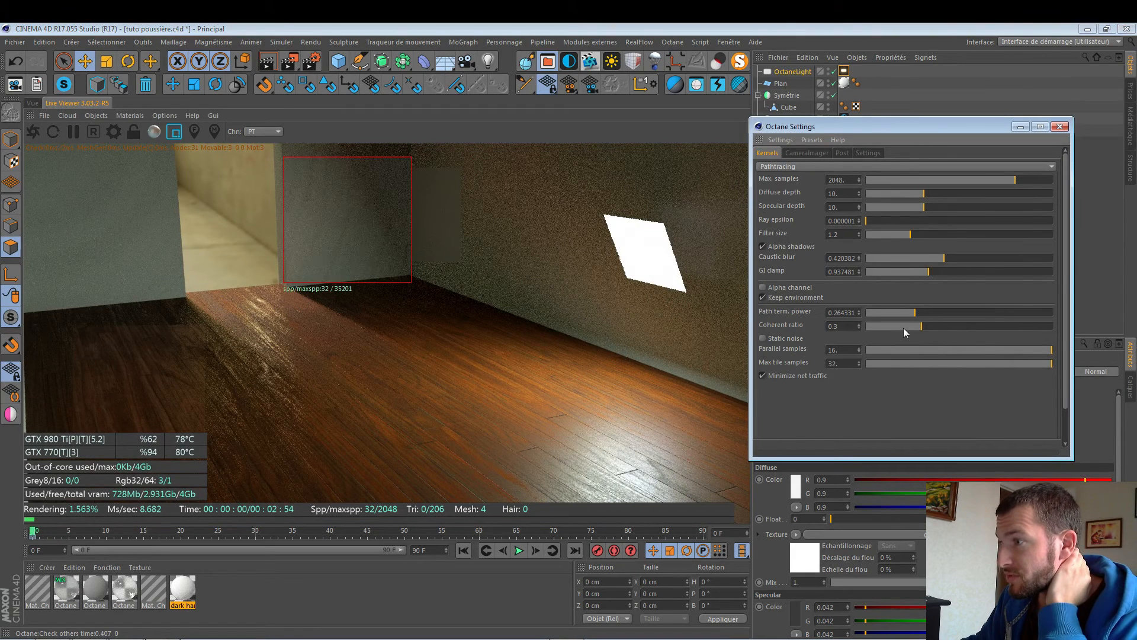
{"action": "left_click_drag", "start_coordinate": [904, 327], "coordinate": [815, 336]}
{"action": "left_click", "coordinate": [959, 194]}
{"action": "left_click", "coordinate": [959, 207]}
{"action": "left_click_drag", "start_coordinate": [930, 272], "coordinate": [1065, 272]}
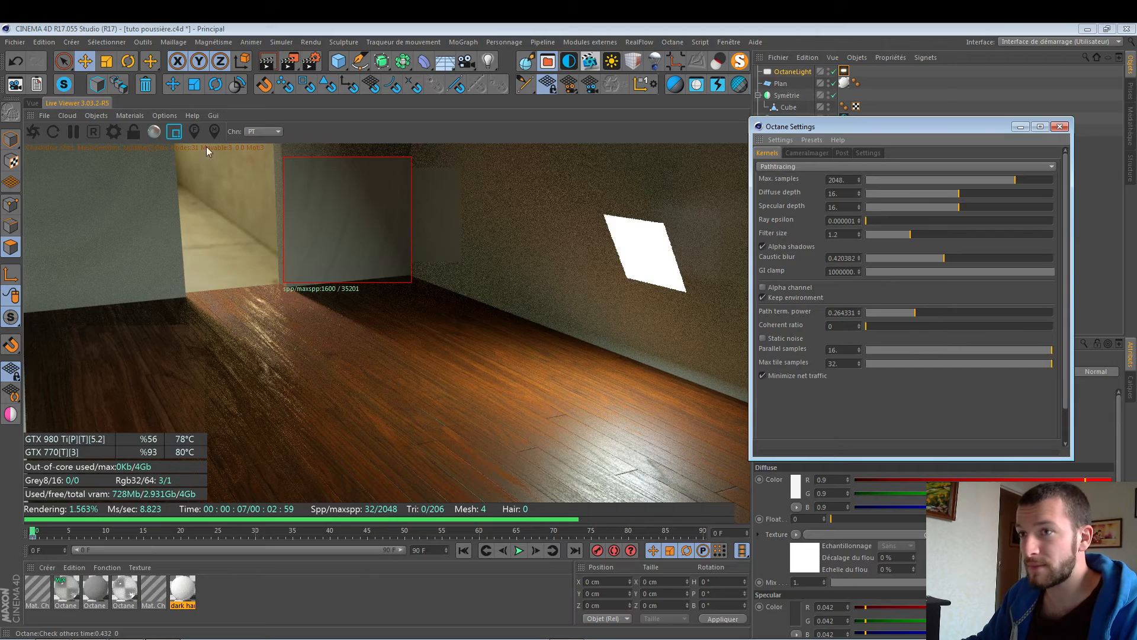
{"action": "left_click", "coordinate": [174, 132]}
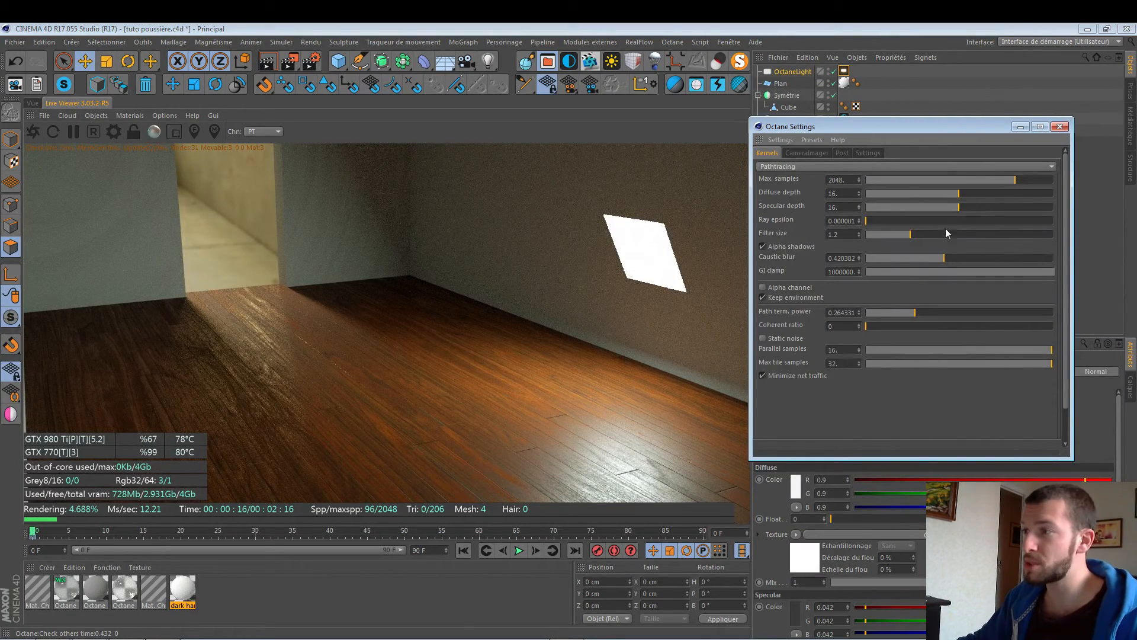
Step: Set diffuse depth 5, specular depth 4, GI clamp 0.312843, caustic blur 0.146497, path termination power 0.538217 and coherent ratio 0.544586
{"action": "left_click", "coordinate": [895, 194]}
{"action": "left_click", "coordinate": [890, 207]}
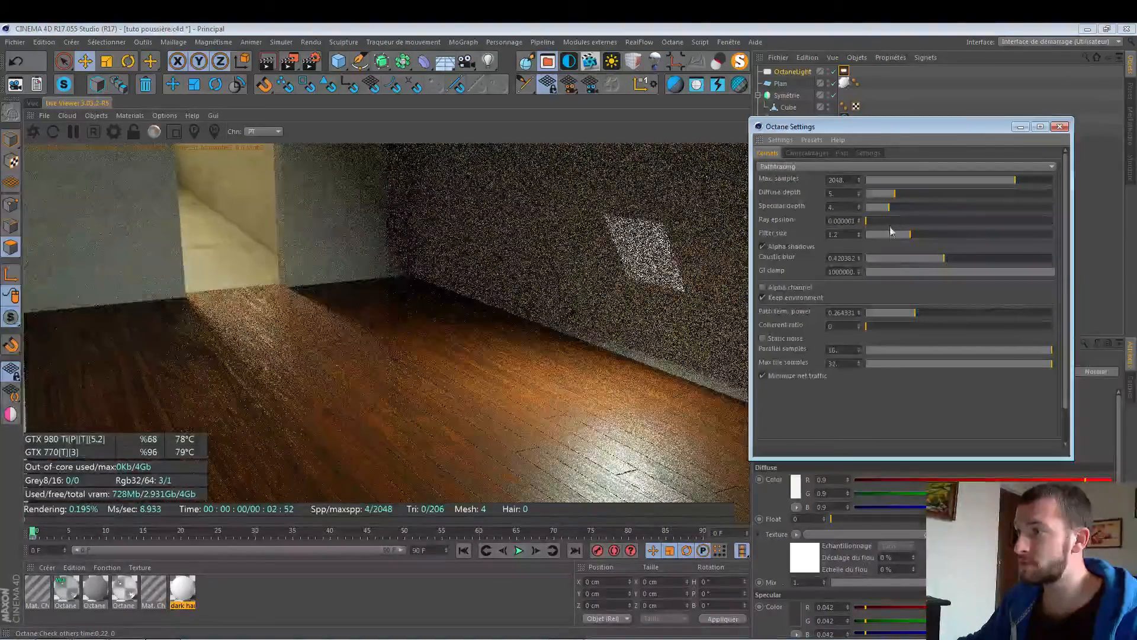
{"action": "left_click", "coordinate": [918, 272]}
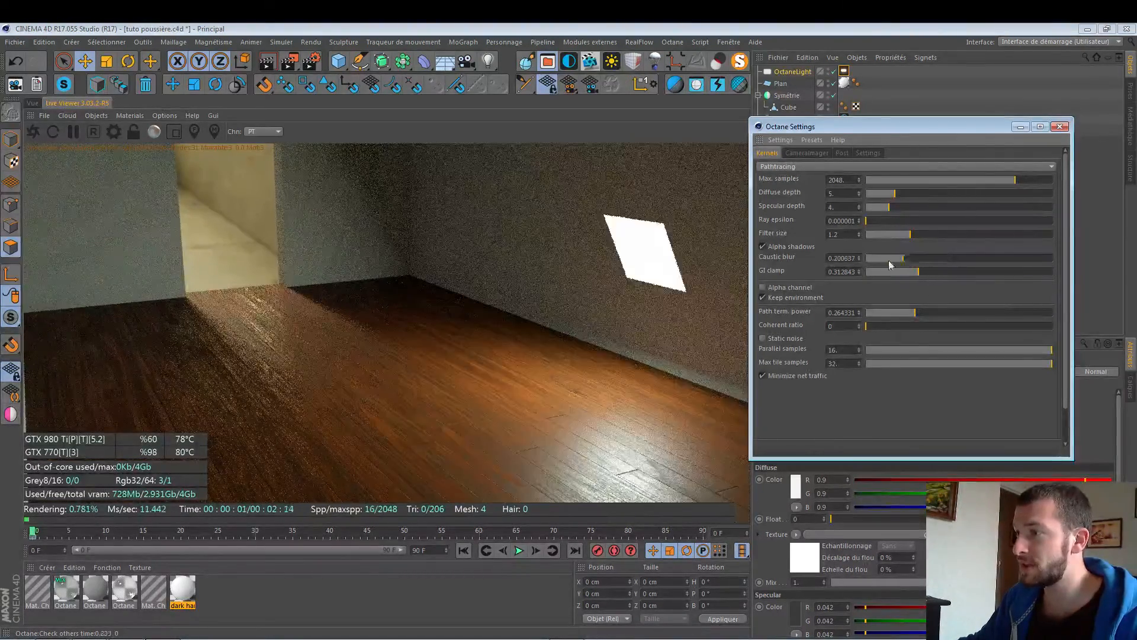
{"action": "left_click", "coordinate": [894, 259]}
{"action": "left_click", "coordinate": [965, 312]}
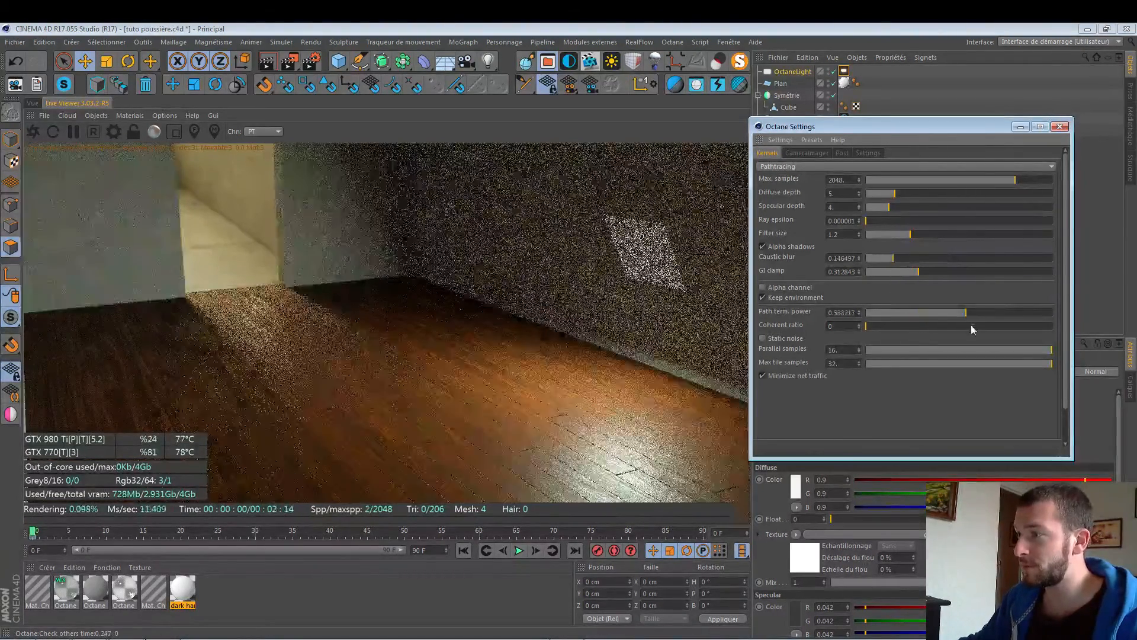
{"action": "left_click", "coordinate": [966, 325]}
Step: Set the parallel samples to 10 after trying 9 and 16, and the max tile samples to 32 after trying 18
{"action": "left_click", "coordinate": [1040, 363]}
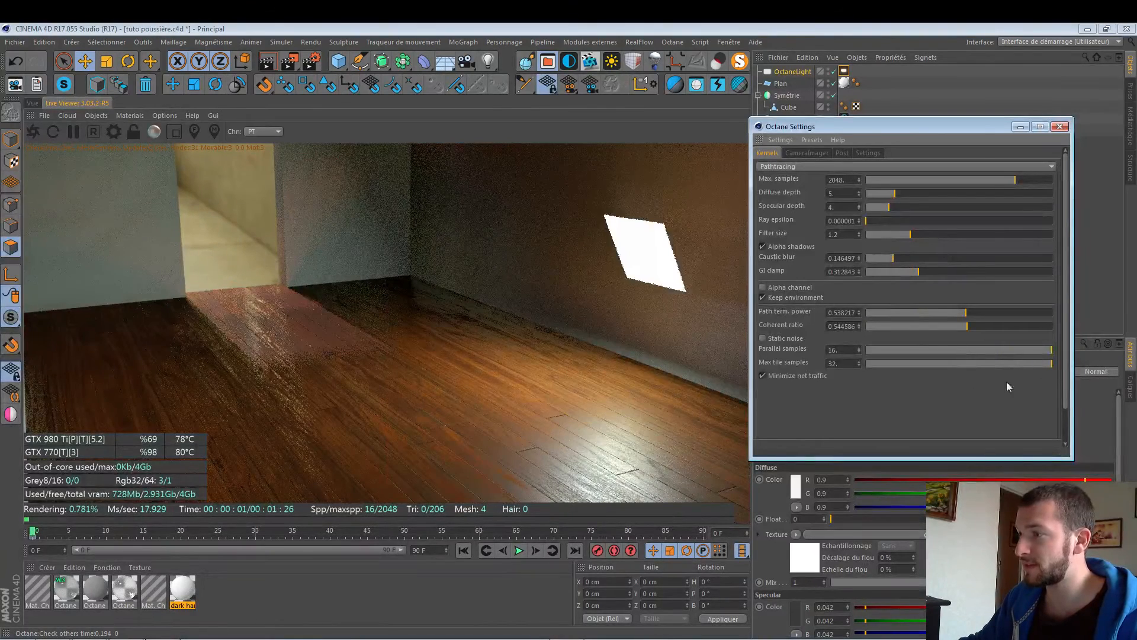
{"action": "left_click", "coordinate": [965, 351]}
{"action": "left_click", "coordinate": [968, 364]}
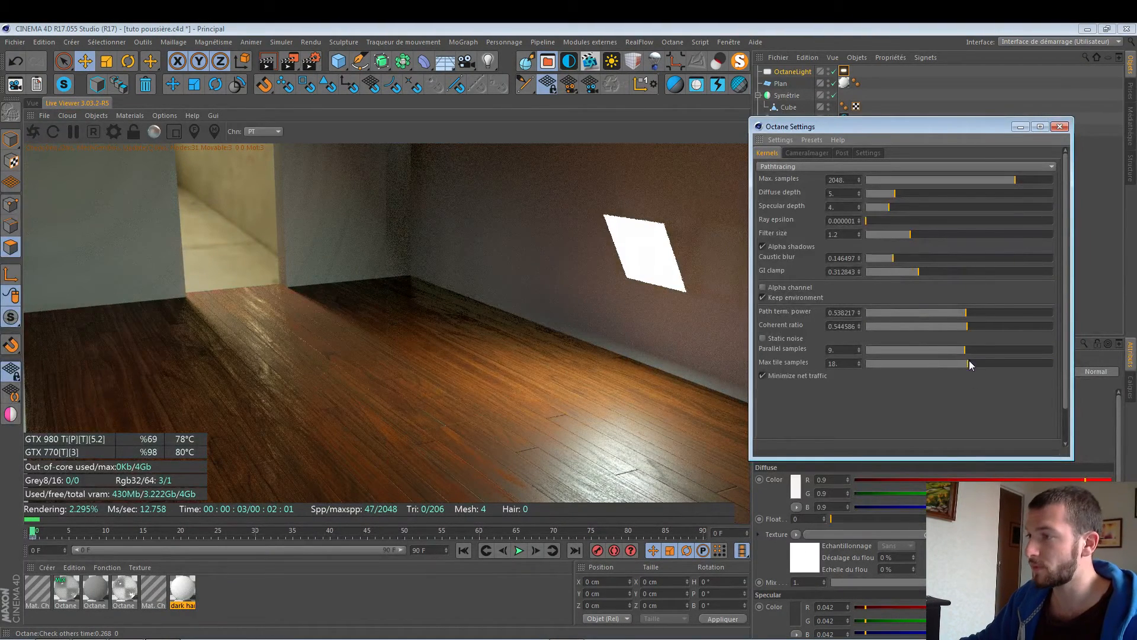
{"action": "left_click_drag", "start_coordinate": [991, 354], "coordinate": [1054, 351]}
{"action": "left_click", "coordinate": [960, 350]}
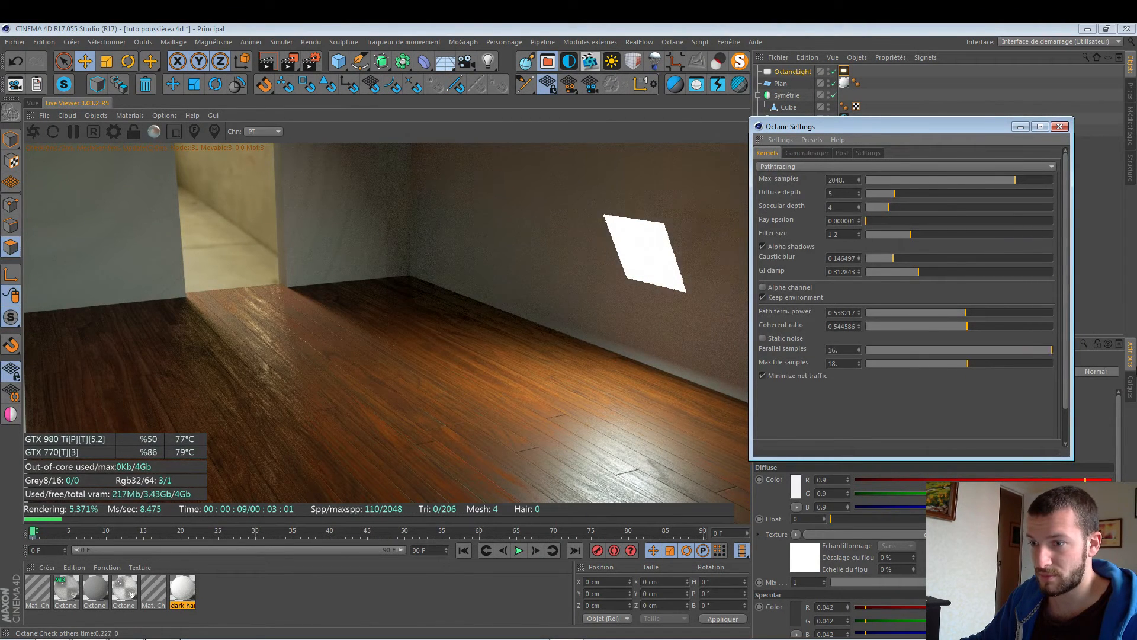
{"action": "left_click", "coordinate": [981, 350]}
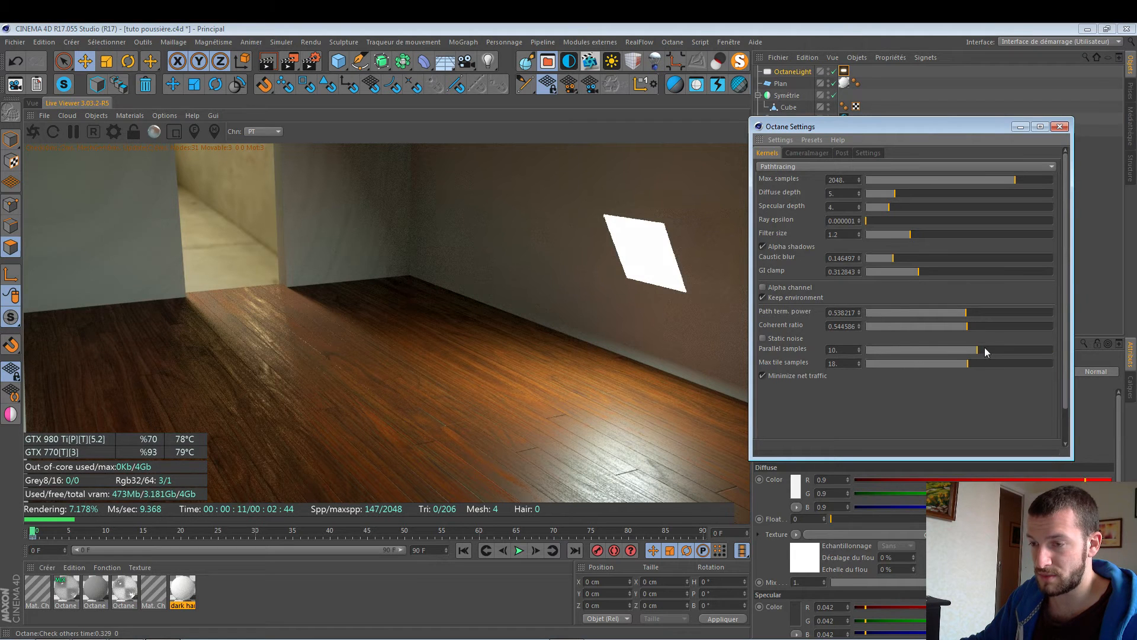
{"action": "left_click_drag", "start_coordinate": [975, 362], "coordinate": [1105, 364]}
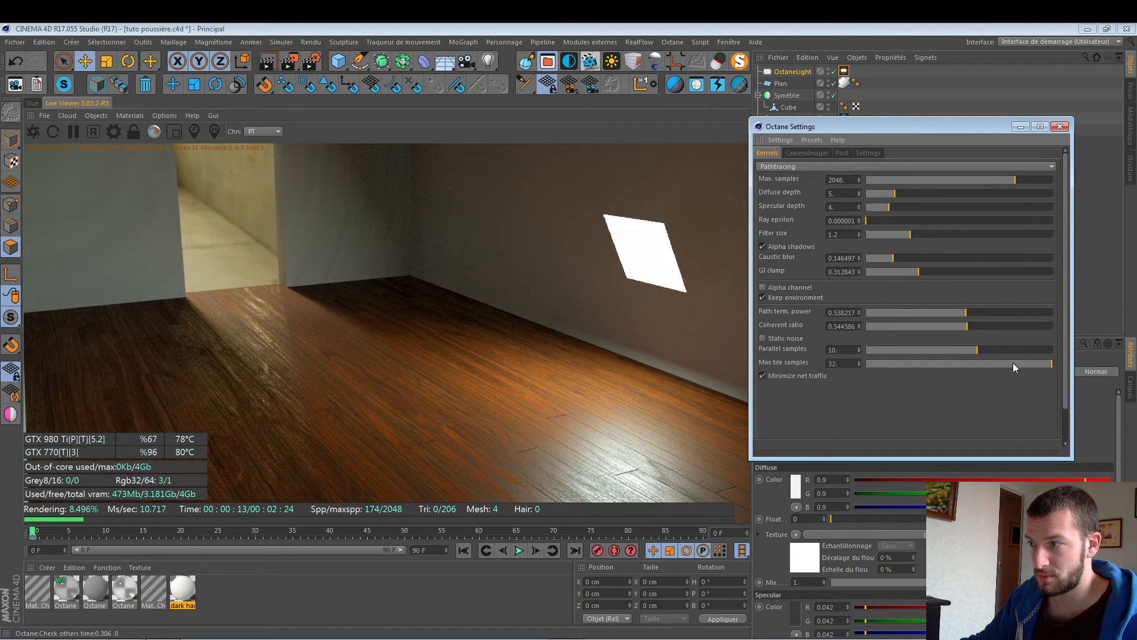
Step: Set the Pathtracing kernel's max tile samples to 18 and its max samples to 250
{"action": "left_click", "coordinate": [973, 363]}
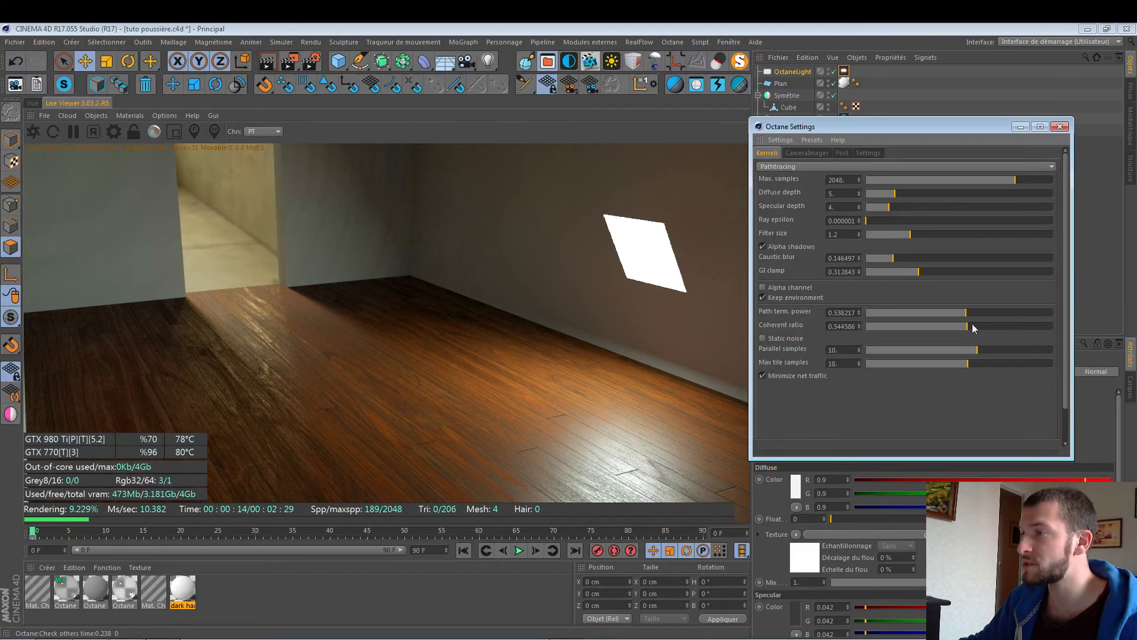
{"action": "left_click", "coordinate": [851, 180]}
{"action": "type", "text": "250"}
{"action": "key", "text": "Return"}
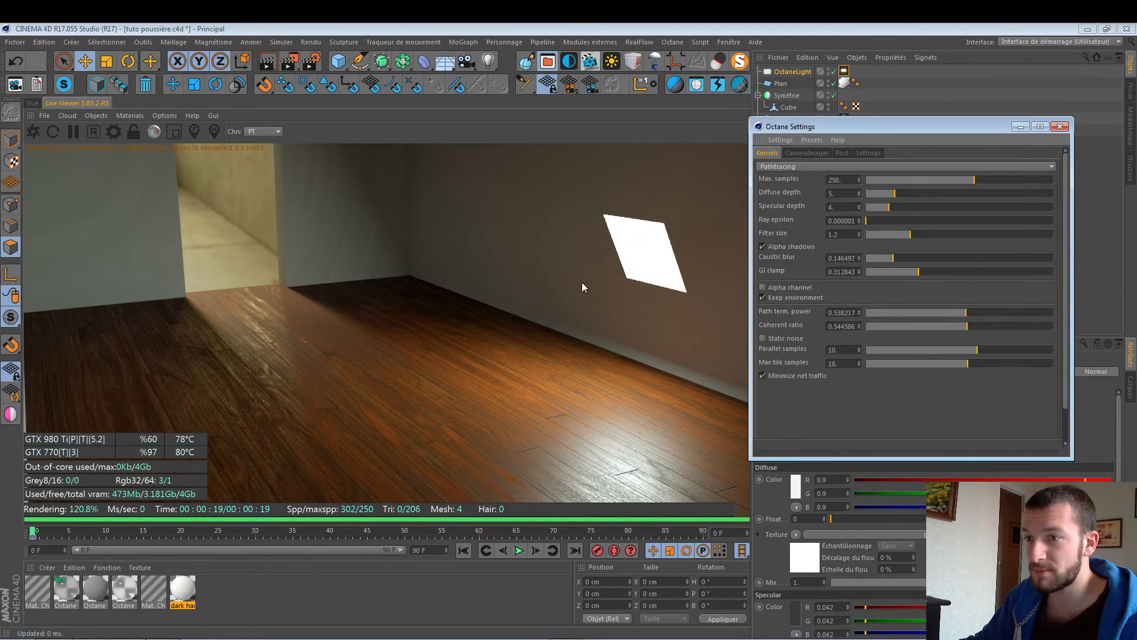
Step: Hide the render statistics over the Live Viewer image and enlarge the Octane Settings window
{"action": "right_click", "coordinate": [358, 407]}
{"action": "left_click", "coordinate": [394, 516]}
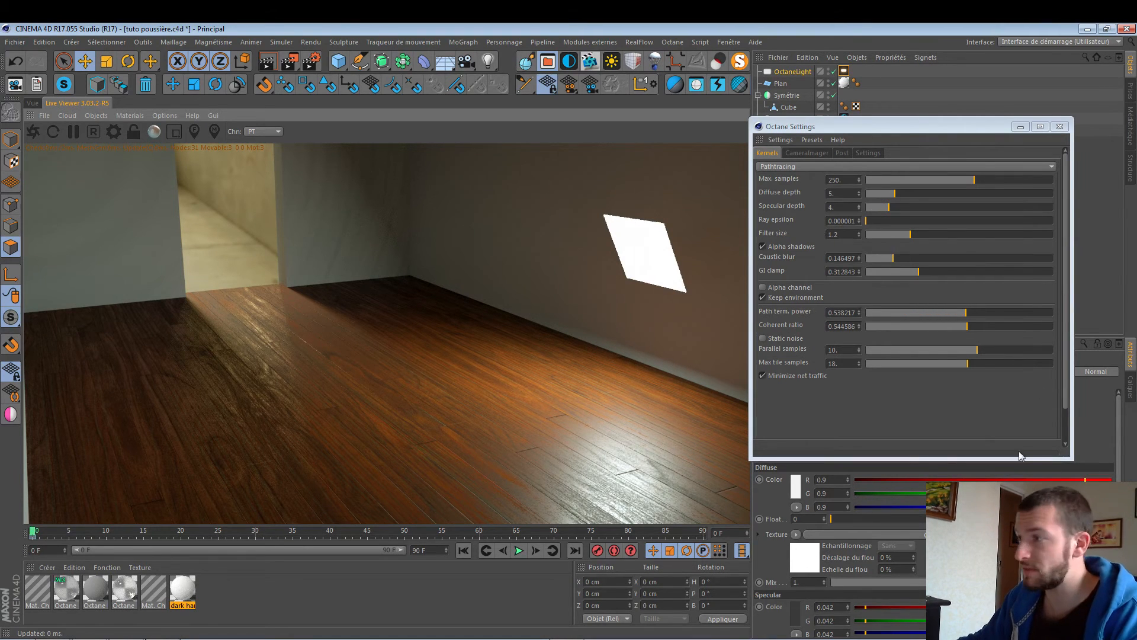
{"action": "left_click_drag", "start_coordinate": [1068, 461], "coordinate": [1101, 520]}
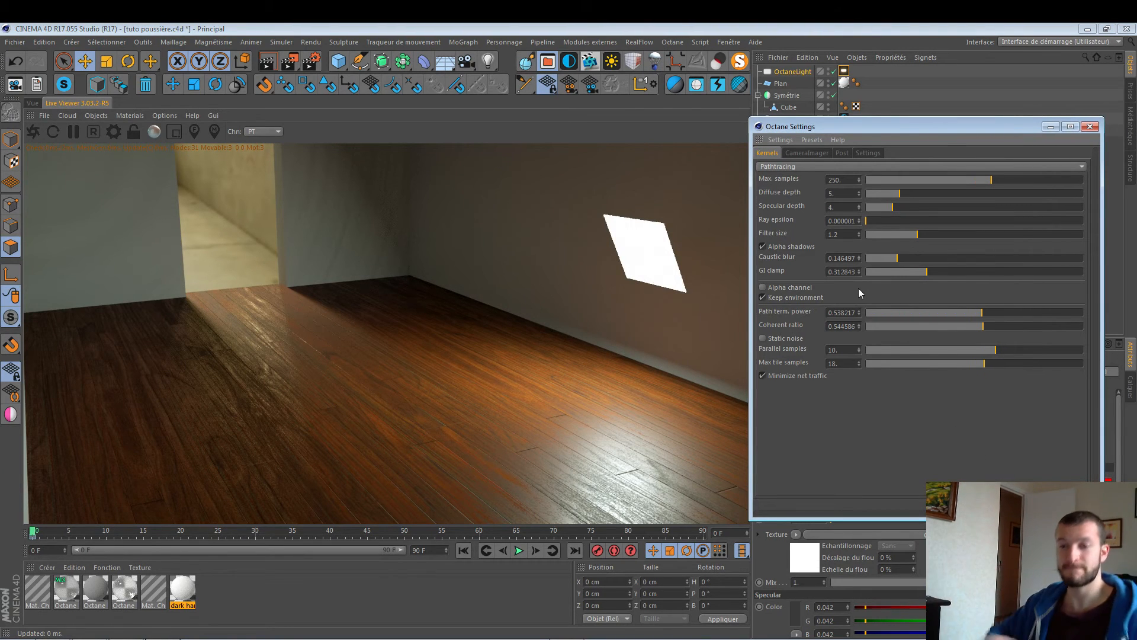
Step: Switch to the Chrome browser, load facebook.com in the empty tab and open the Motion Designers Community group
{"action": "key", "text": "alt+Tab"}
{"action": "left_click", "coordinate": [366, 33]}
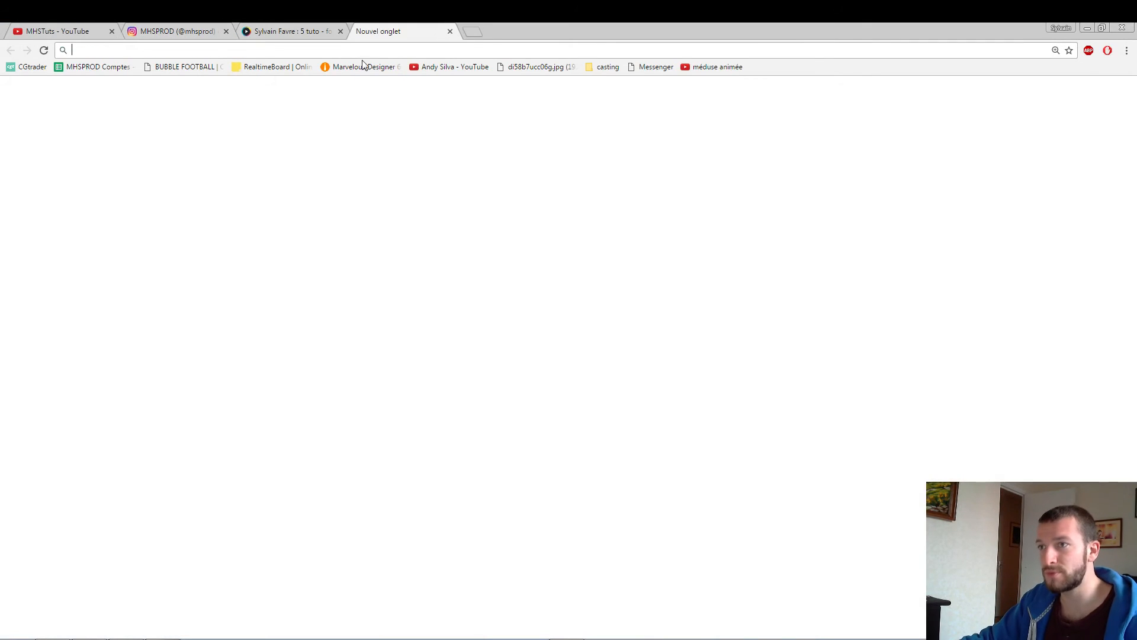
{"action": "type", "text": "facebook.com"}
{"action": "key", "text": "Return"}
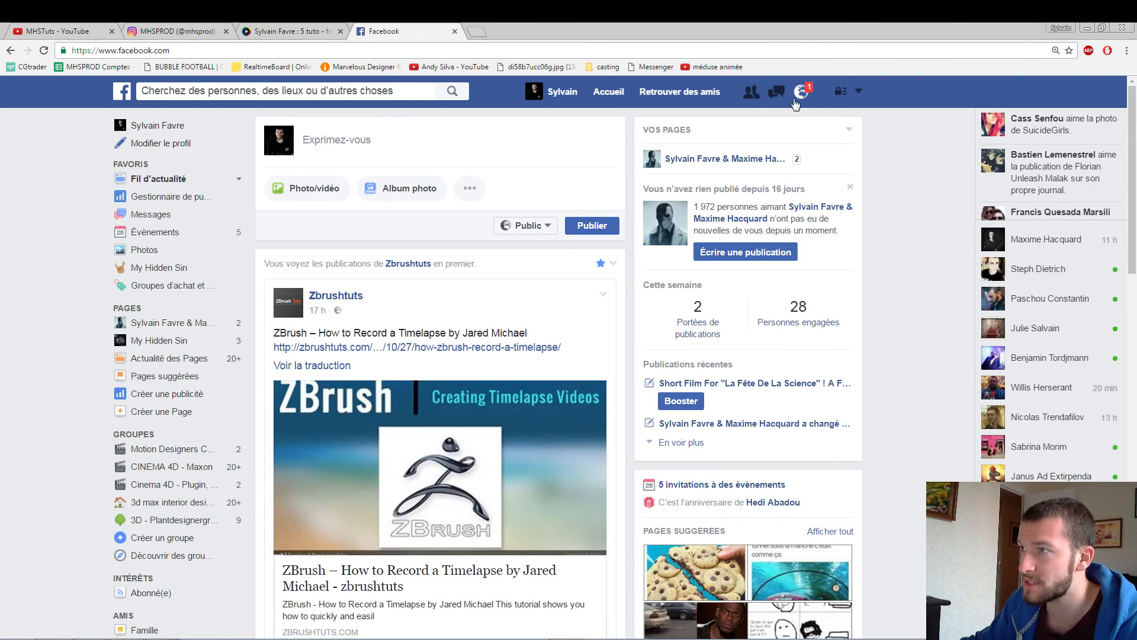
{"action": "left_click", "coordinate": [169, 450]}
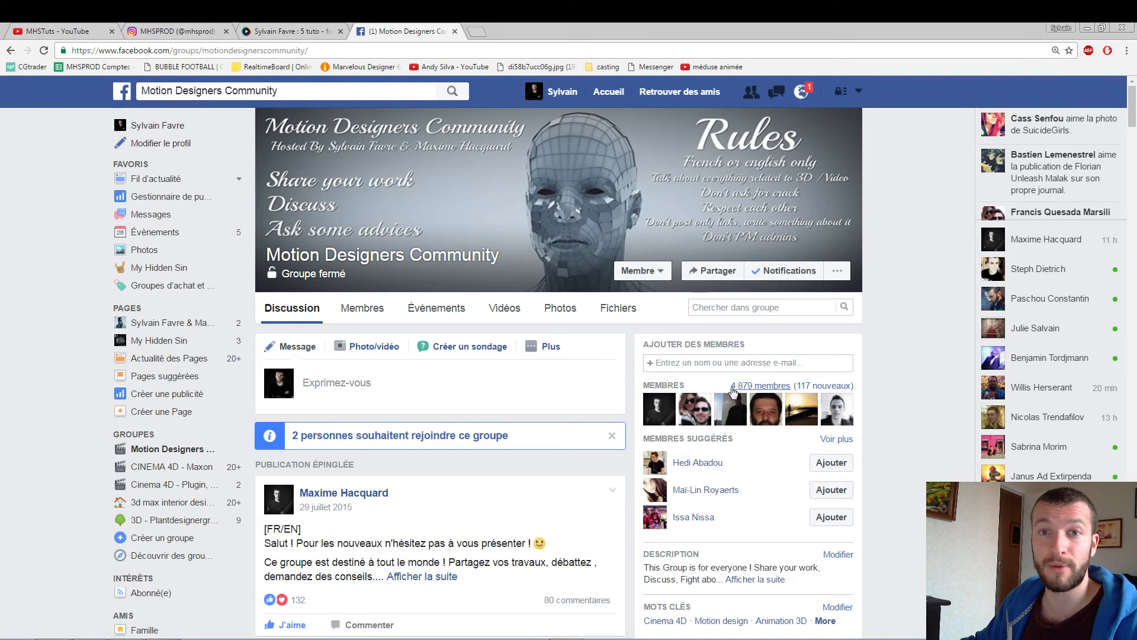
Step: Examine the group's recent member posts, from the pinned welcome message to the C4D effector question, and return to the group header
{"action": "scroll", "coordinate": [557, 394], "scroll_direction": "down", "scroll_amount": 1}
{"action": "scroll", "coordinate": [557, 394], "scroll_direction": "down", "scroll_amount": 8}
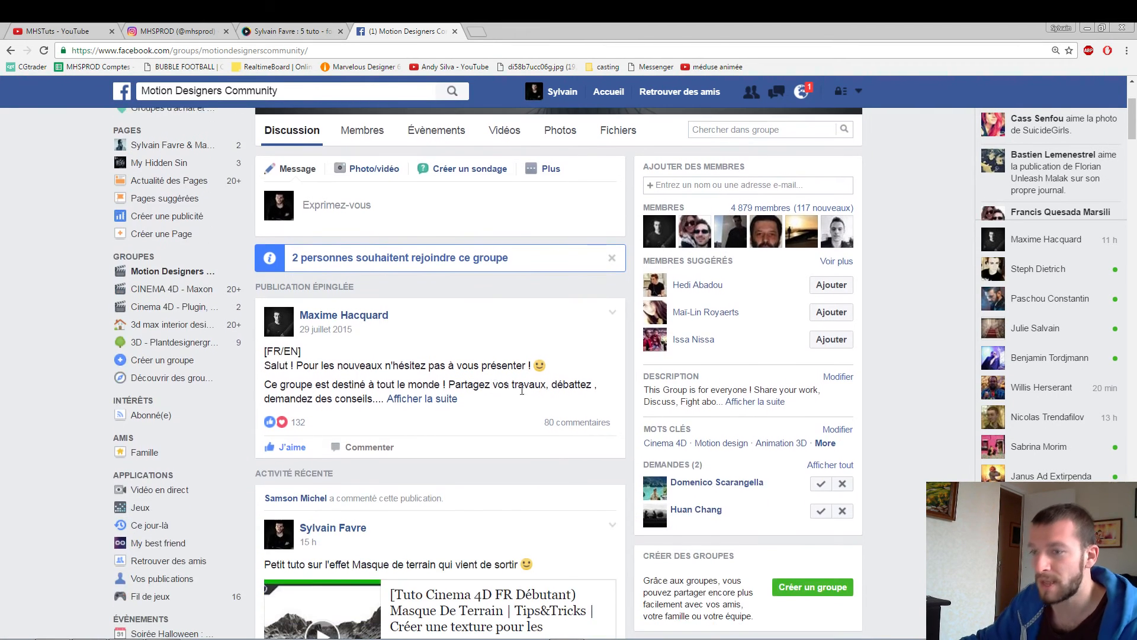
{"action": "scroll", "coordinate": [599, 341], "scroll_direction": "down", "scroll_amount": 8}
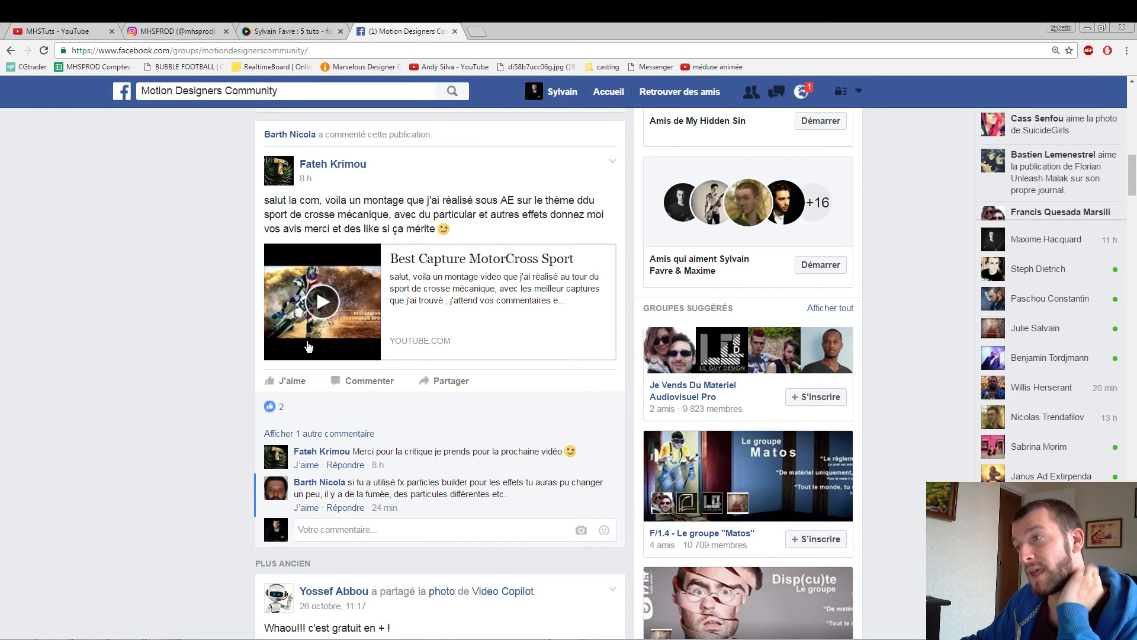
{"action": "scroll", "coordinate": [196, 348], "scroll_direction": "down", "scroll_amount": 7}
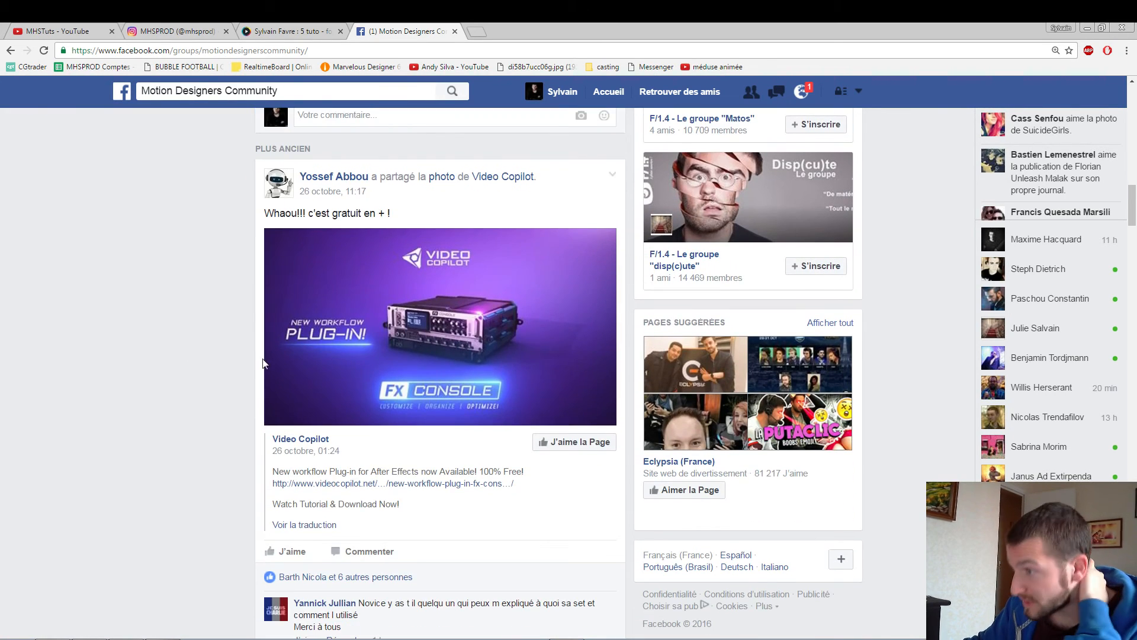
{"action": "scroll", "coordinate": [284, 391], "scroll_direction": "down", "scroll_amount": 10}
{"action": "scroll", "coordinate": [285, 391], "scroll_direction": "down", "scroll_amount": 15}
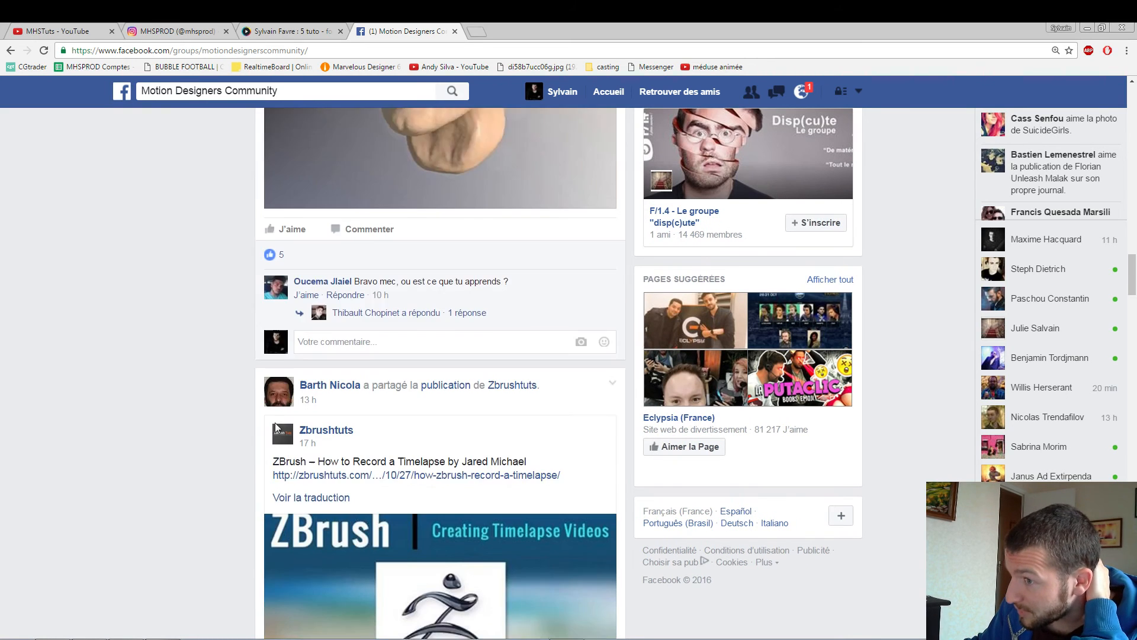
{"action": "scroll", "coordinate": [242, 338], "scroll_direction": "down", "scroll_amount": 9}
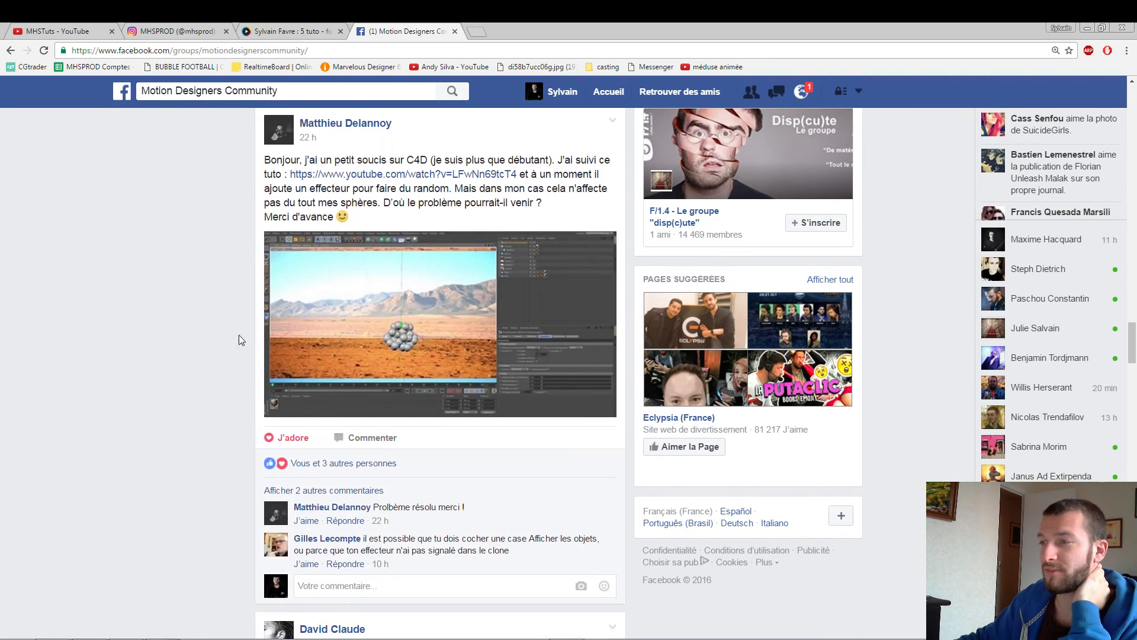
{"action": "scroll", "coordinate": [914, 402], "scroll_direction": "up", "scroll_amount": 20}
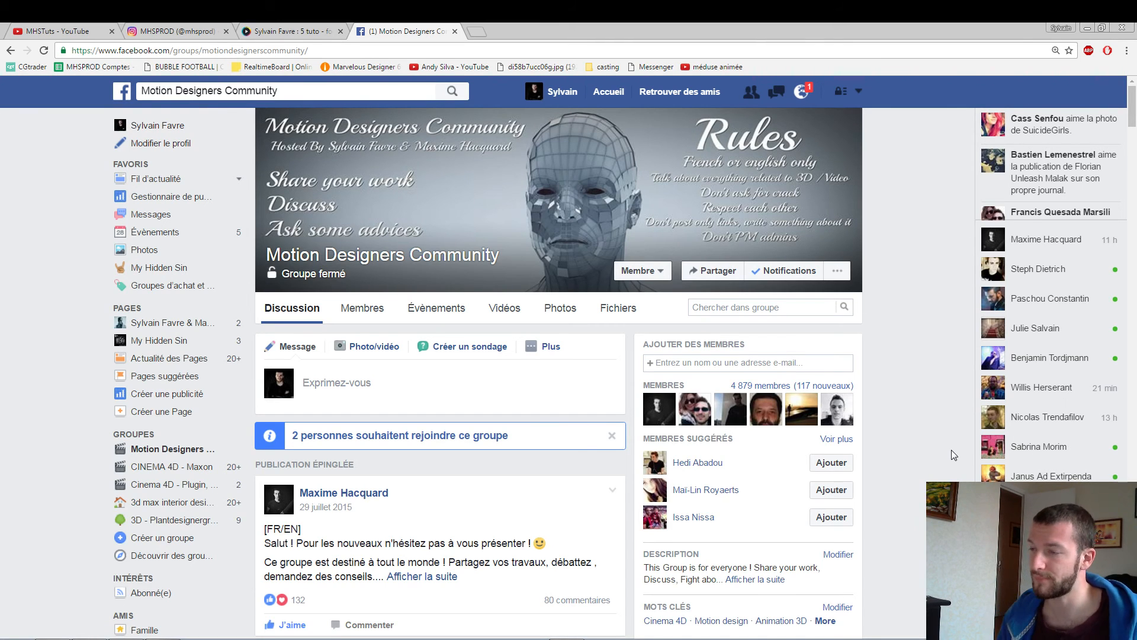
Step: Find the Atomix 3D architecture visualization showreel in the group feed and skip its video ahead to about 0:48
{"action": "scroll", "coordinate": [957, 373], "scroll_direction": "down", "scroll_amount": 10}
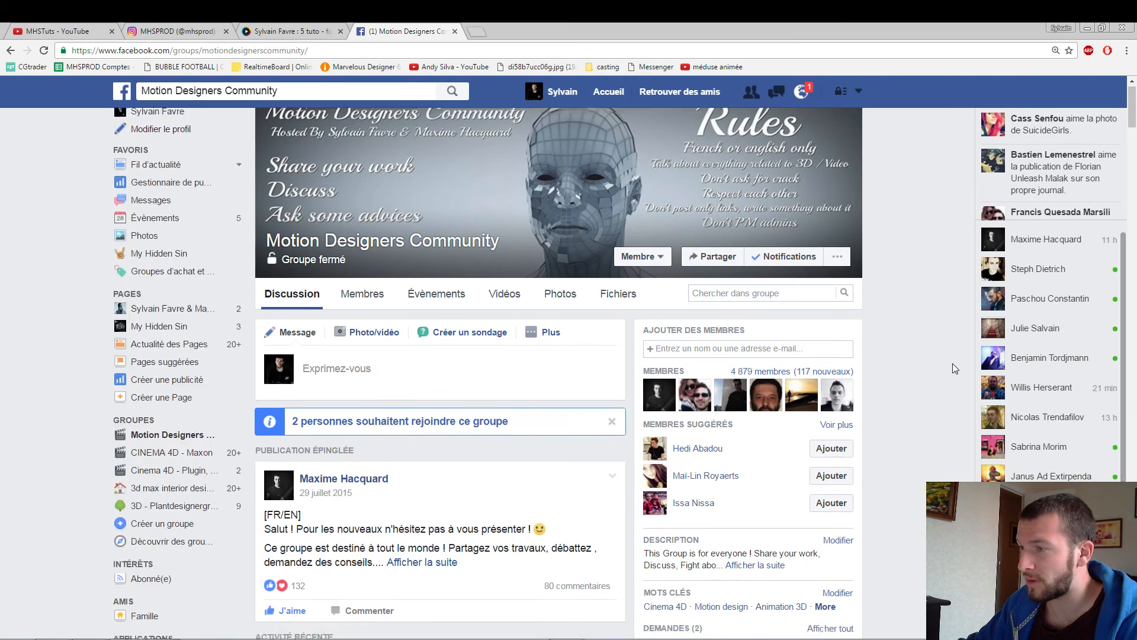
{"action": "scroll", "coordinate": [957, 381], "scroll_direction": "down", "scroll_amount": 6}
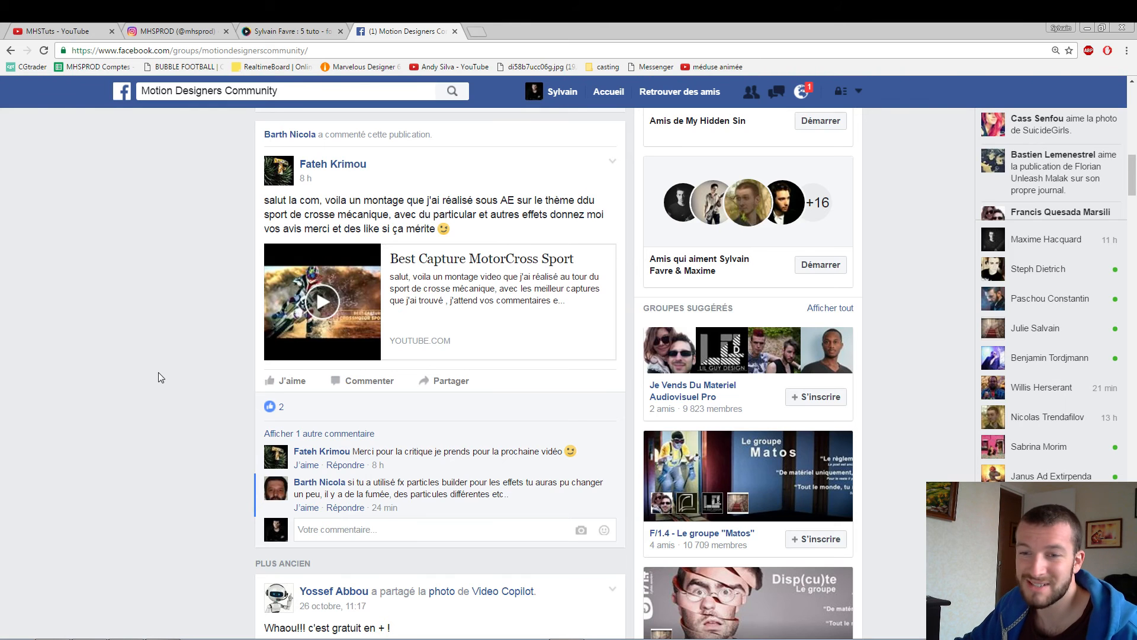
{"action": "scroll", "coordinate": [163, 368], "scroll_direction": "down", "scroll_amount": 7}
{"action": "scroll", "coordinate": [169, 371], "scroll_direction": "down", "scroll_amount": 15}
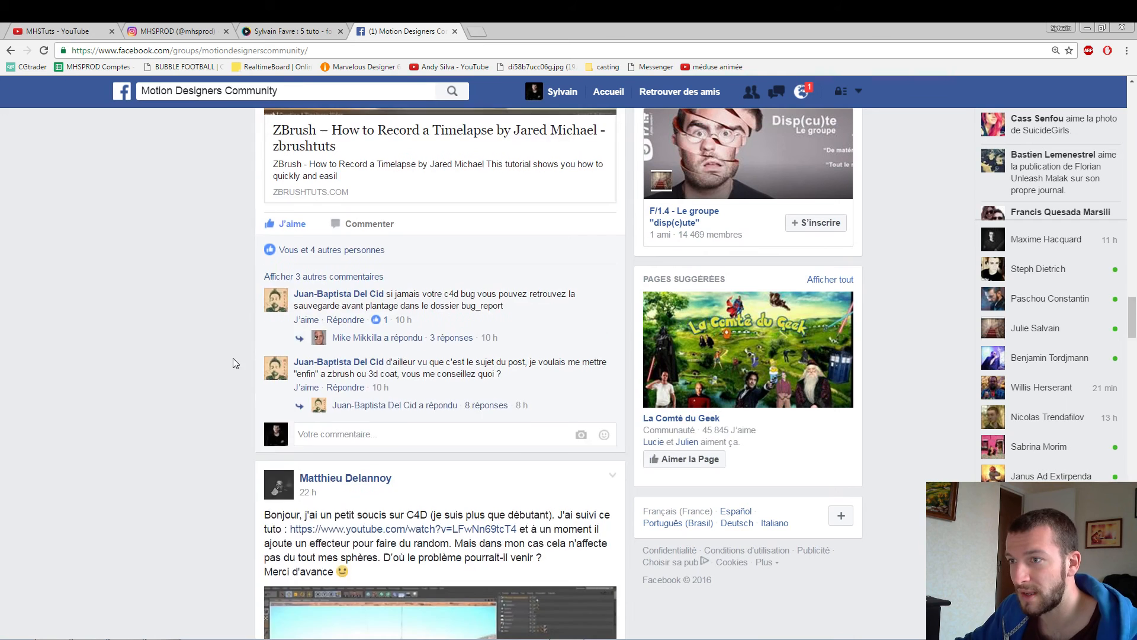
{"action": "scroll", "coordinate": [233, 358], "scroll_direction": "down", "scroll_amount": 8}
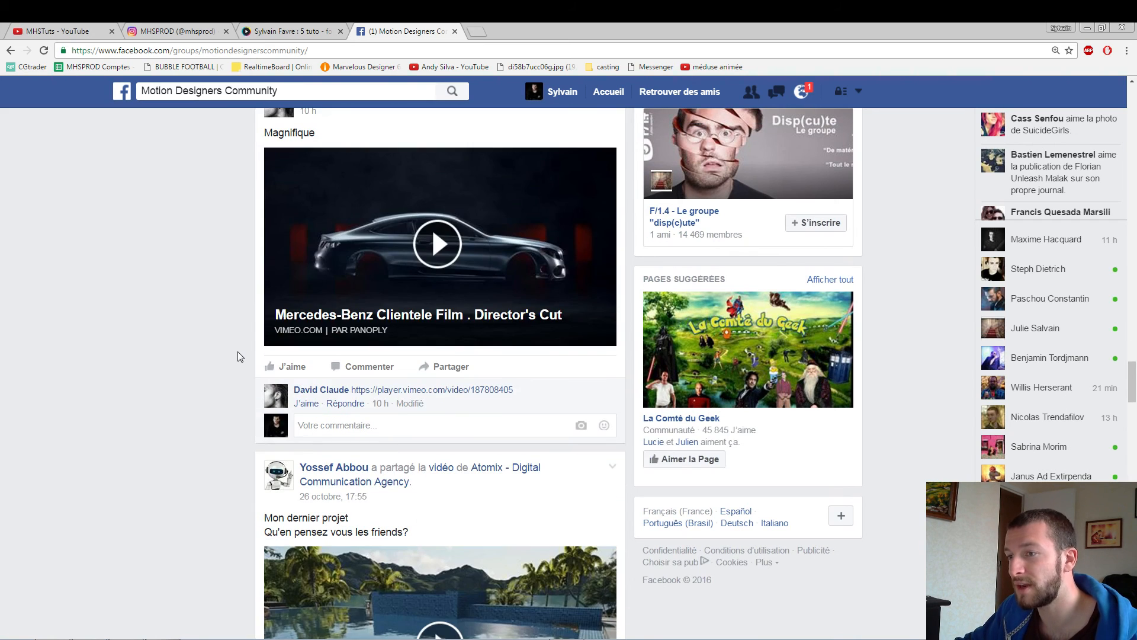
{"action": "scroll", "coordinate": [238, 355], "scroll_direction": "down", "scroll_amount": 5}
{"action": "scroll", "coordinate": [239, 355], "scroll_direction": "down", "scroll_amount": 3}
{"action": "scroll", "coordinate": [237, 350], "scroll_direction": "up", "scroll_amount": 3}
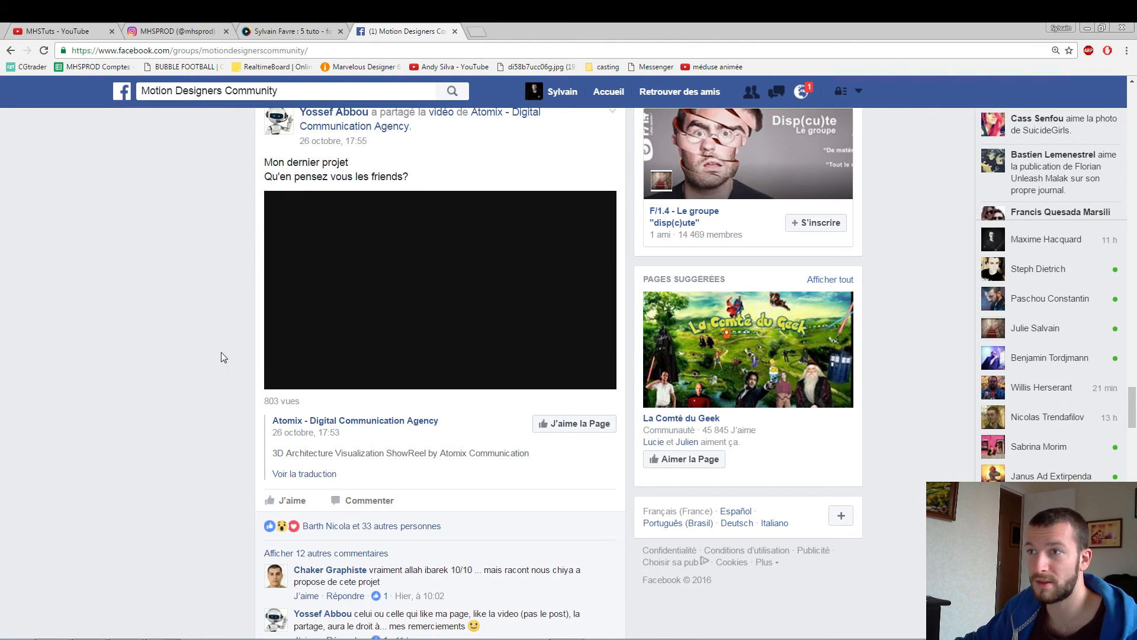
{"action": "left_click", "coordinate": [325, 375]}
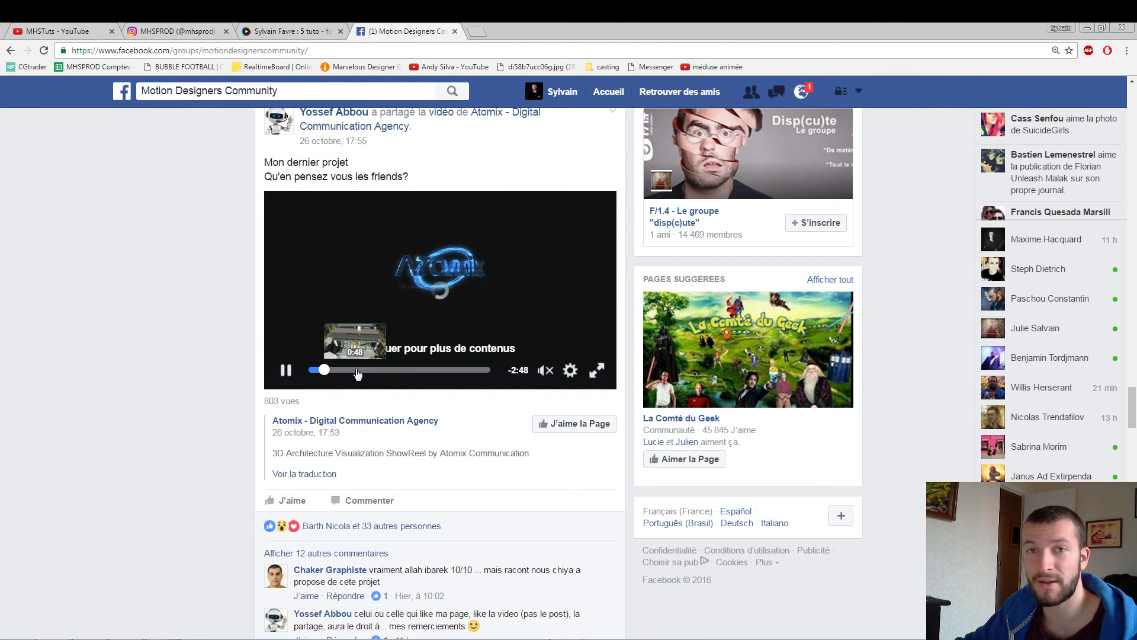
{"action": "left_click", "coordinate": [354, 372]}
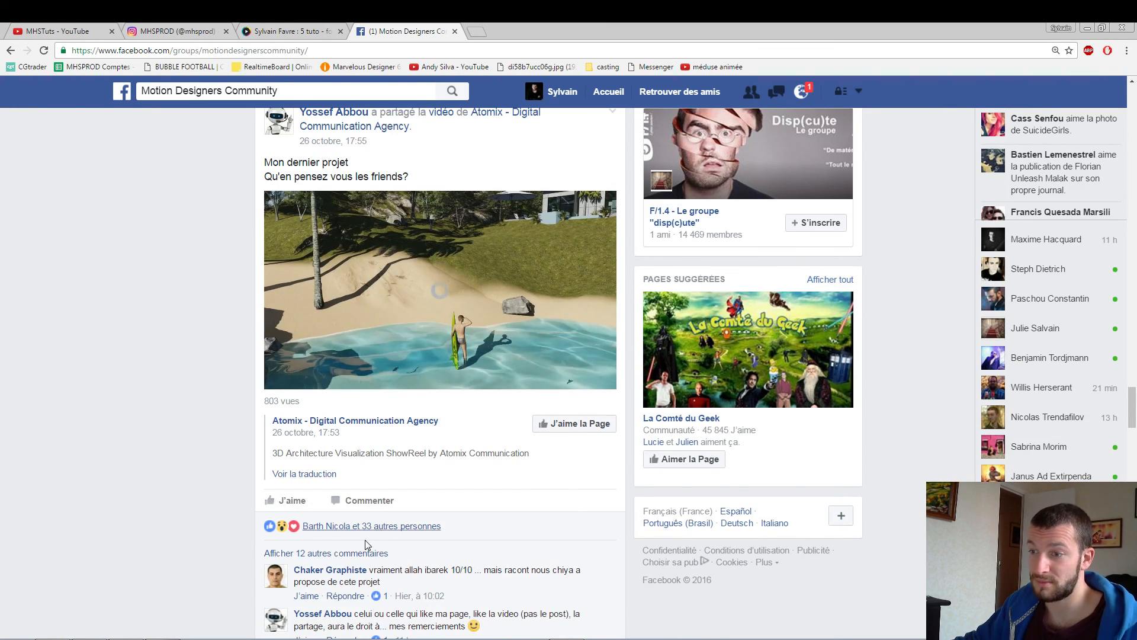
Step: Examine the members' posts below the showreel, from the L-System images and P99 pistol model to the Halloween pumpkin
{"action": "scroll", "coordinate": [201, 478], "scroll_direction": "down", "scroll_amount": 12}
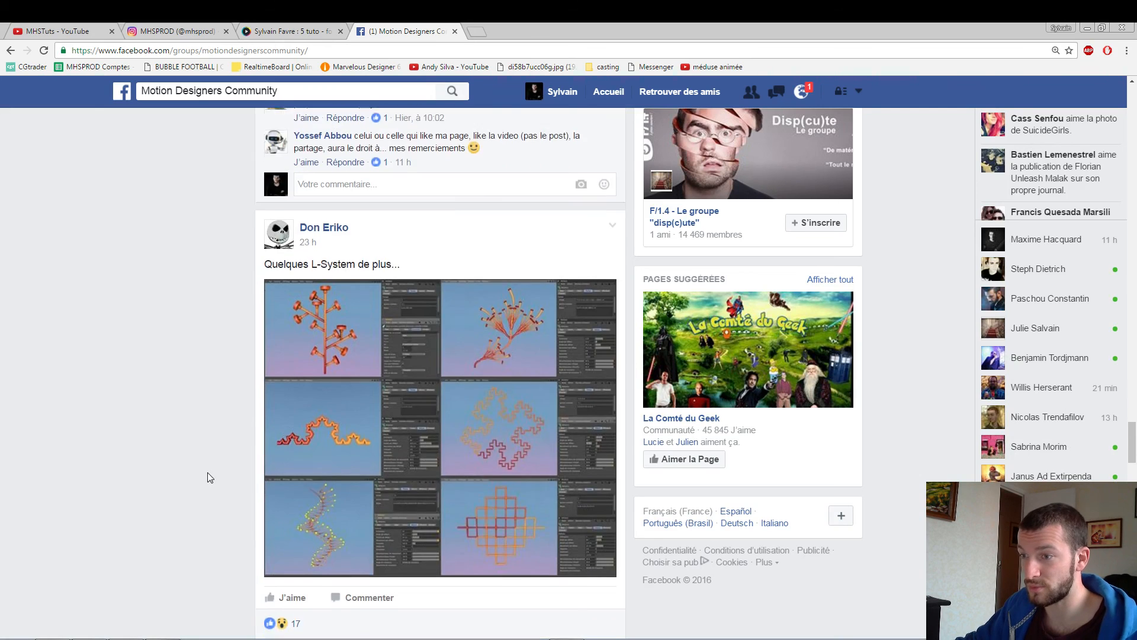
{"action": "scroll", "coordinate": [207, 477], "scroll_direction": "down", "scroll_amount": 6}
{"action": "scroll", "coordinate": [207, 478], "scroll_direction": "down", "scroll_amount": 6}
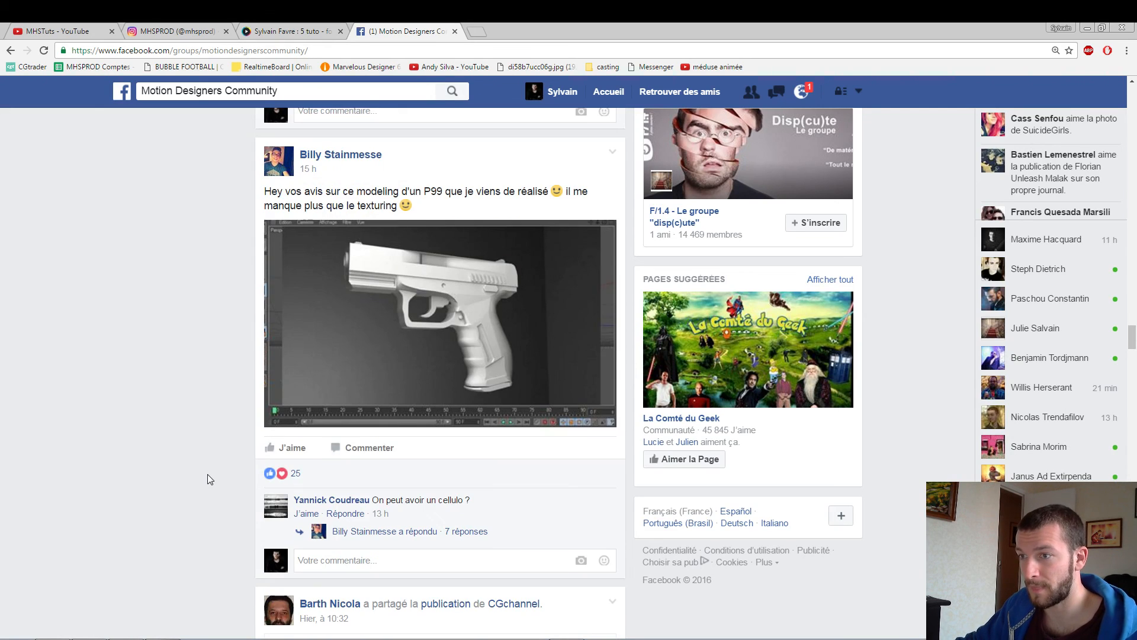
{"action": "scroll", "coordinate": [208, 474], "scroll_direction": "down", "scroll_amount": 10}
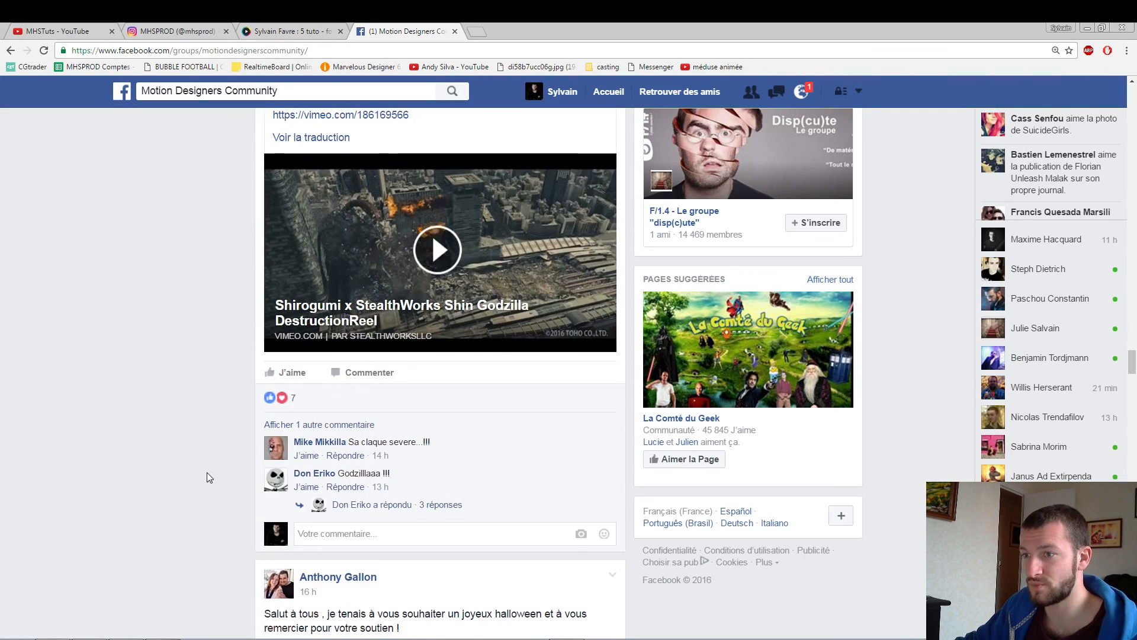
{"action": "scroll", "coordinate": [208, 471], "scroll_direction": "down", "scroll_amount": 5}
{"action": "scroll", "coordinate": [201, 471], "scroll_direction": "down", "scroll_amount": 5}
{"action": "scroll", "coordinate": [193, 469], "scroll_direction": "up", "scroll_amount": 2}
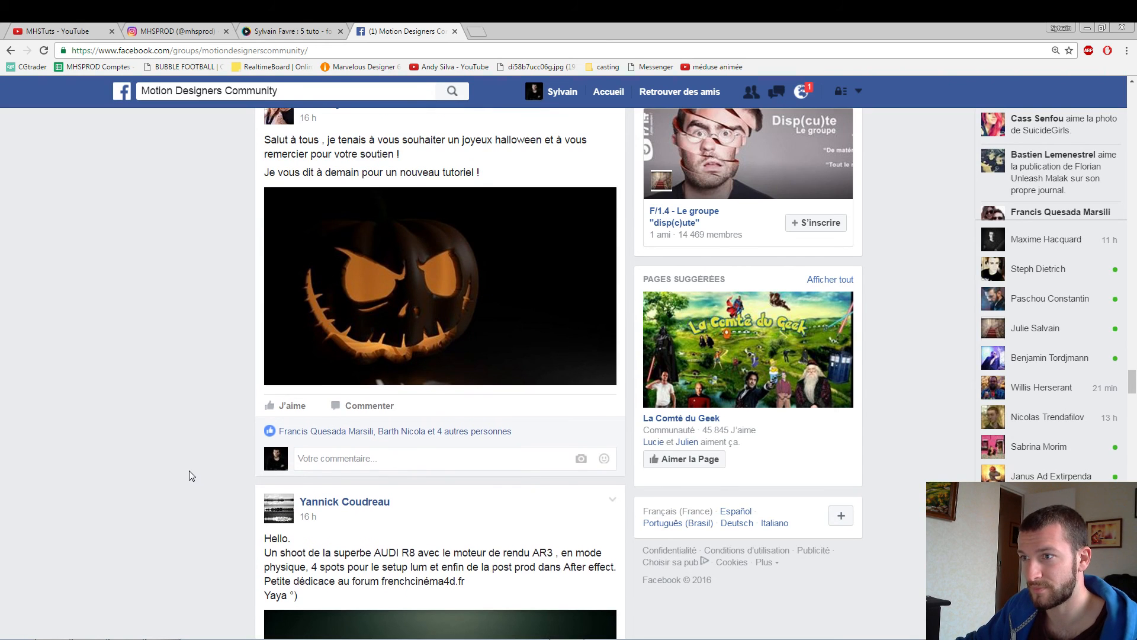
{"action": "scroll", "coordinate": [187, 477], "scroll_direction": "up", "scroll_amount": 1}
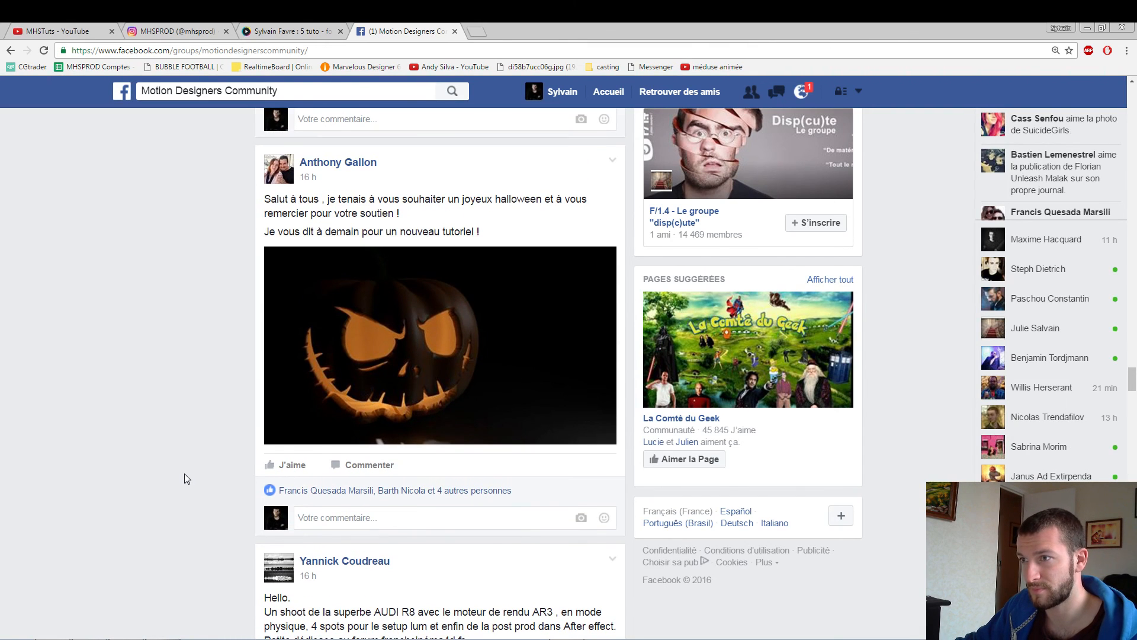
Step: Find the post about the C4D face model, view its front-facing head render enlarged and close the photo viewer
{"action": "scroll", "coordinate": [184, 474], "scroll_direction": "down", "scroll_amount": 12}
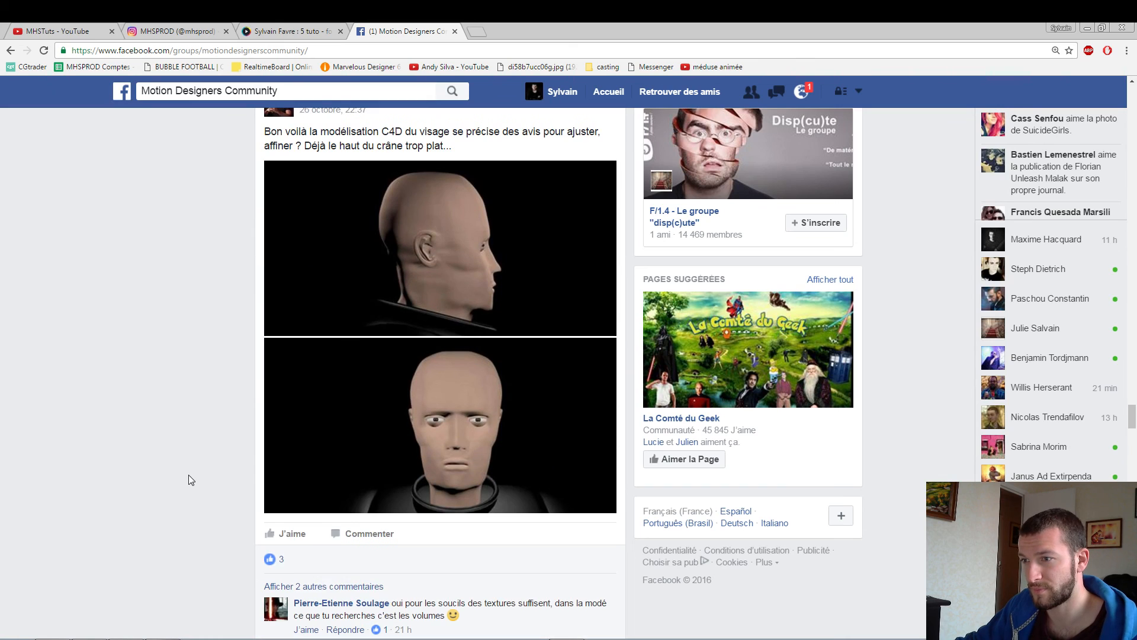
{"action": "scroll", "coordinate": [189, 480], "scroll_direction": "up", "scroll_amount": 1}
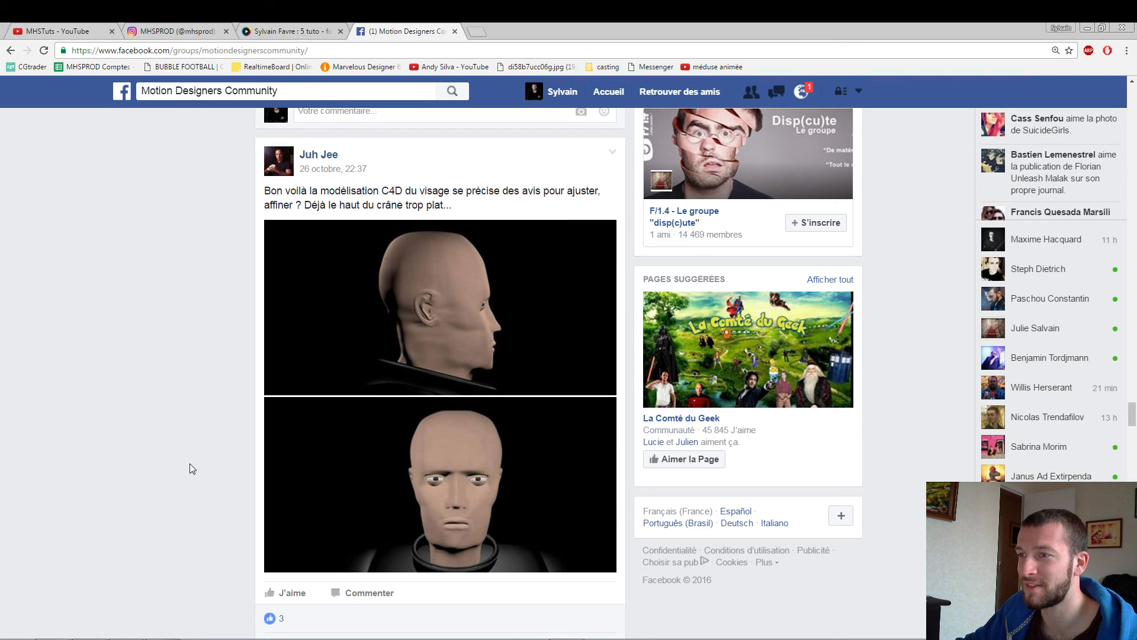
{"action": "scroll", "coordinate": [190, 463], "scroll_direction": "down", "scroll_amount": 4}
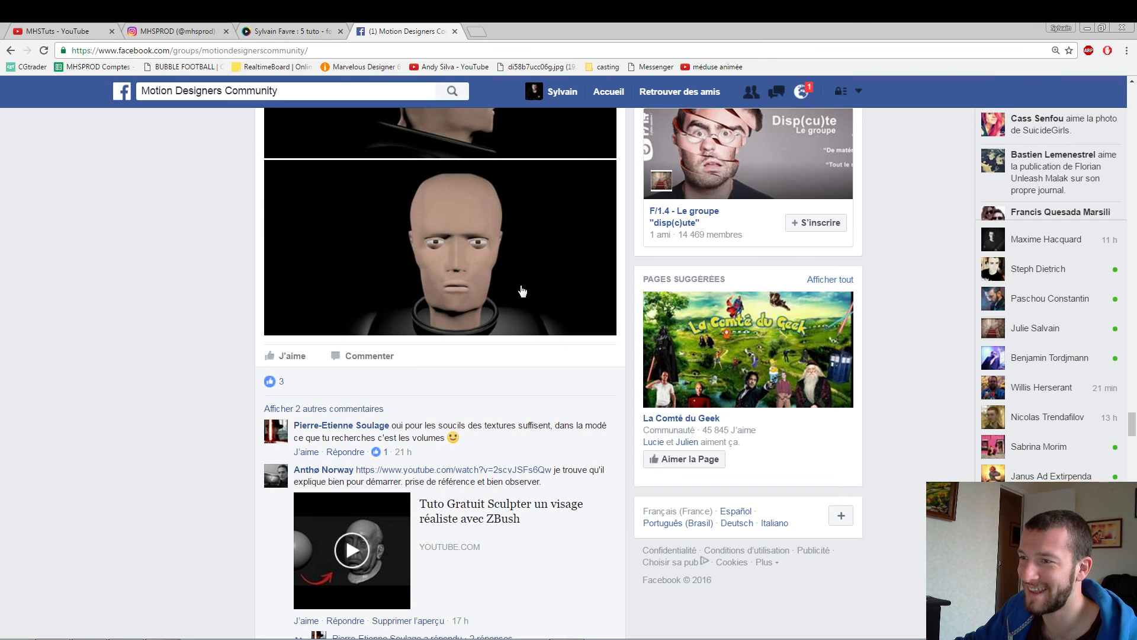
{"action": "left_click", "coordinate": [388, 320]}
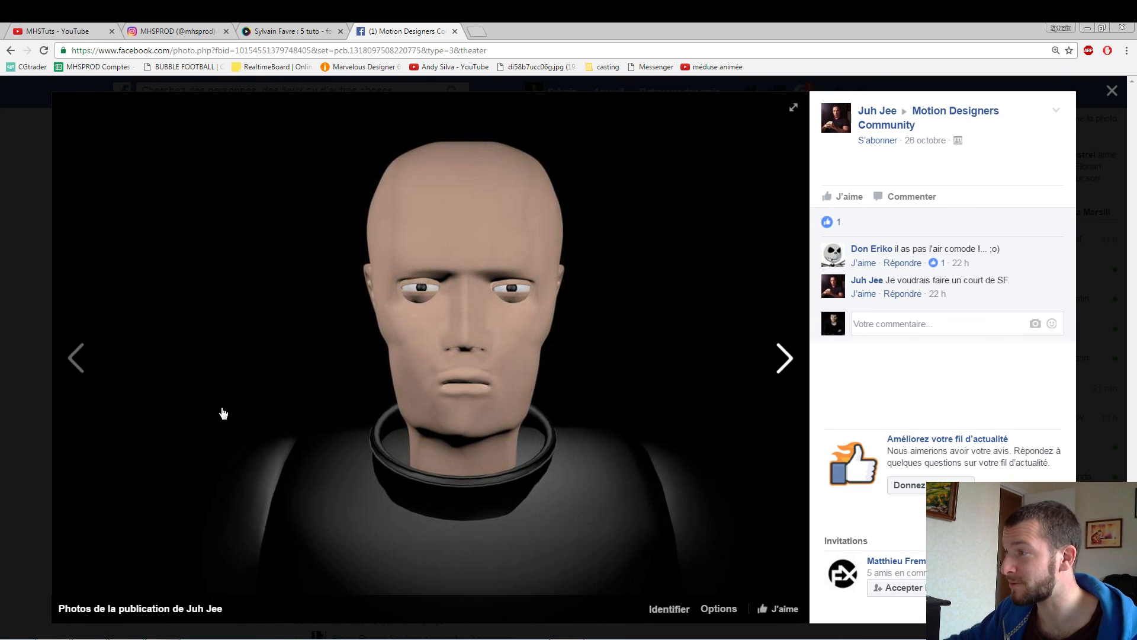
{"action": "left_click", "coordinate": [38, 409]}
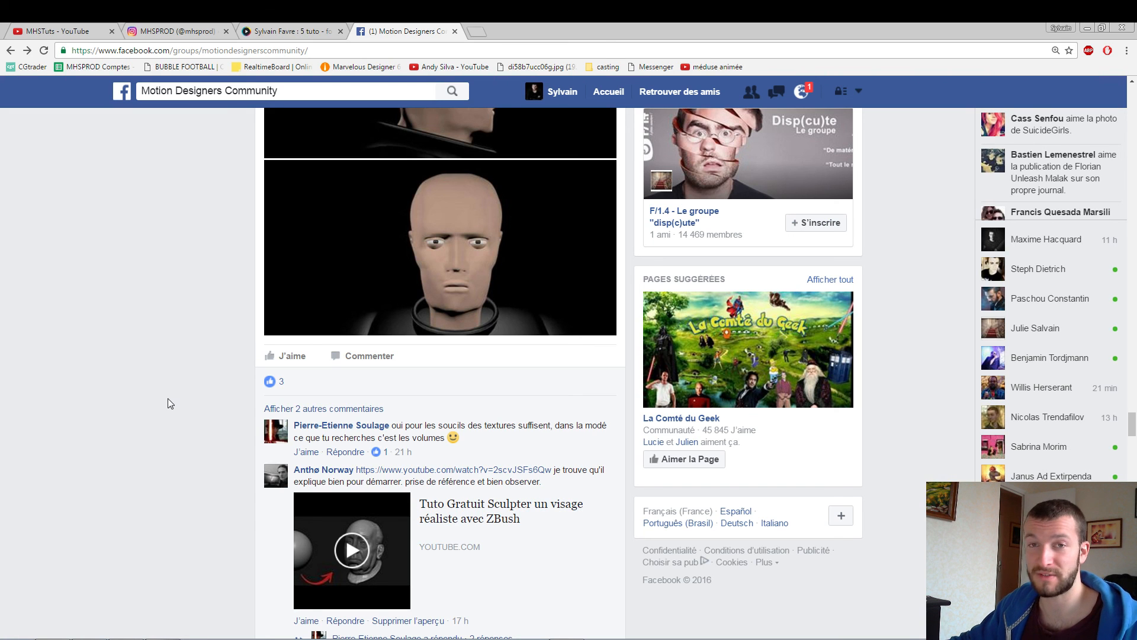
Step: Examine the further group posts, including the science-fiction short film image, the anisotropic material question and the boat modelling challenge
{"action": "scroll", "coordinate": [169, 397], "scroll_direction": "down", "scroll_amount": 8}
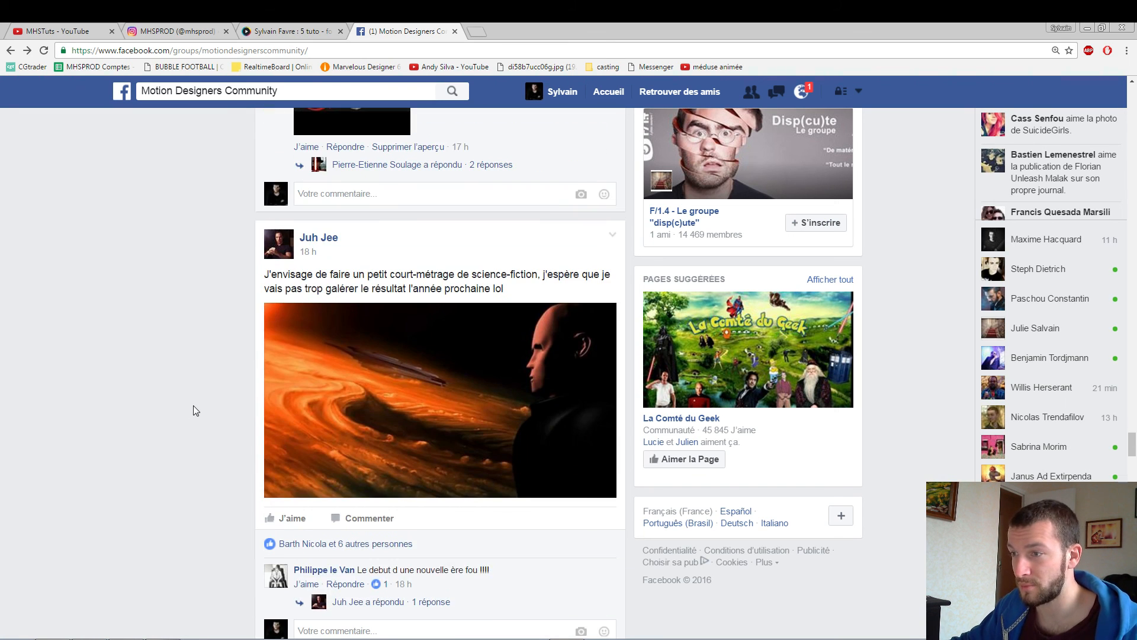
{"action": "scroll", "coordinate": [196, 409], "scroll_direction": "down", "scroll_amount": 1}
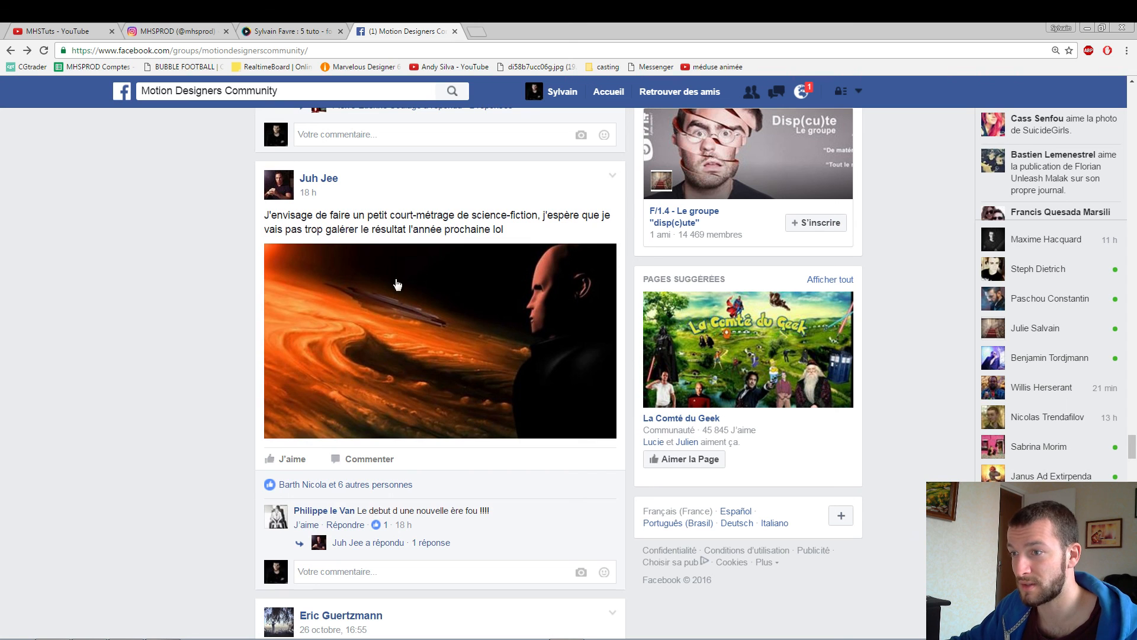
{"action": "scroll", "coordinate": [368, 381], "scroll_direction": "down", "scroll_amount": 5}
{"action": "scroll", "coordinate": [338, 401], "scroll_direction": "up", "scroll_amount": 6}
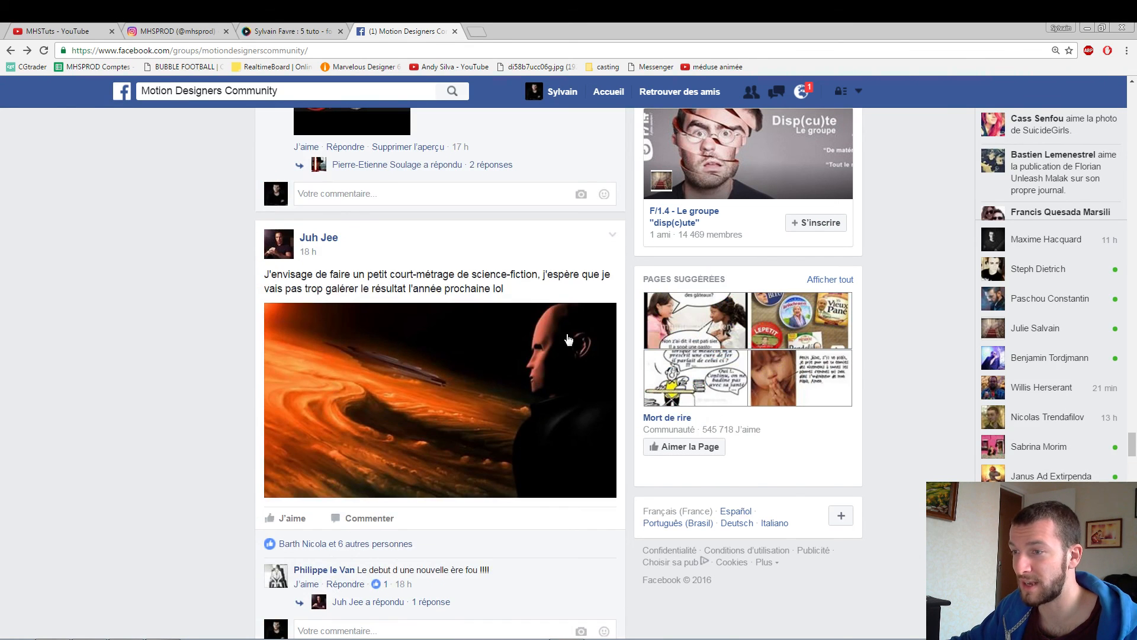
{"action": "scroll", "coordinate": [308, 414], "scroll_direction": "down", "scroll_amount": 10}
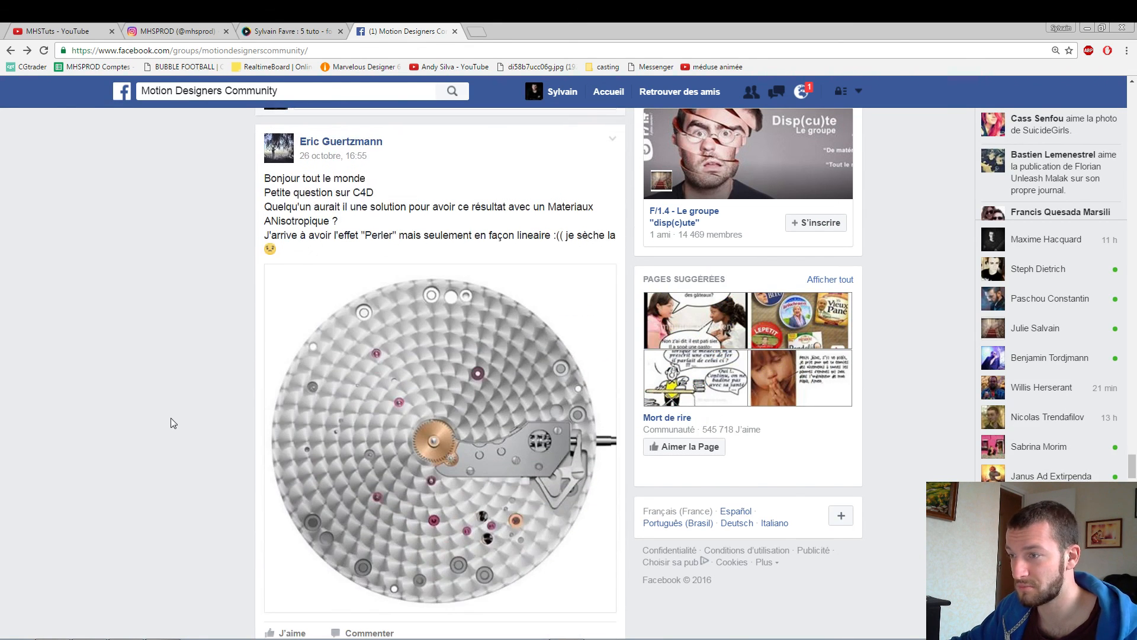
{"action": "scroll", "coordinate": [171, 421], "scroll_direction": "down", "scroll_amount": 18}
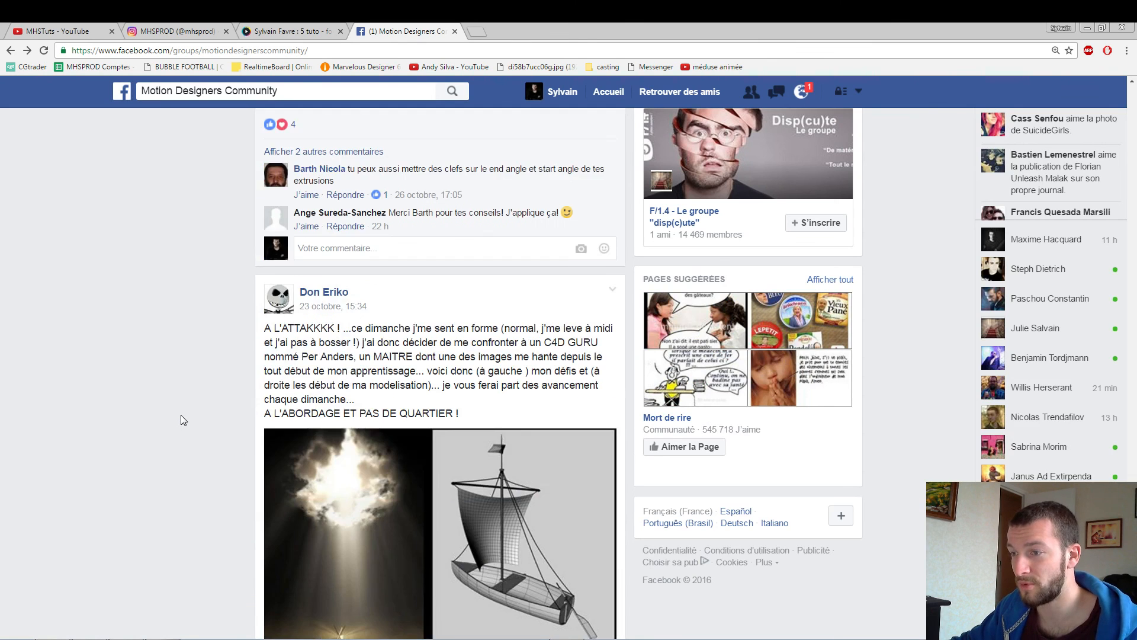
{"action": "scroll", "coordinate": [181, 414], "scroll_direction": "down", "scroll_amount": 5}
{"action": "scroll", "coordinate": [181, 414], "scroll_direction": "down", "scroll_amount": 7}
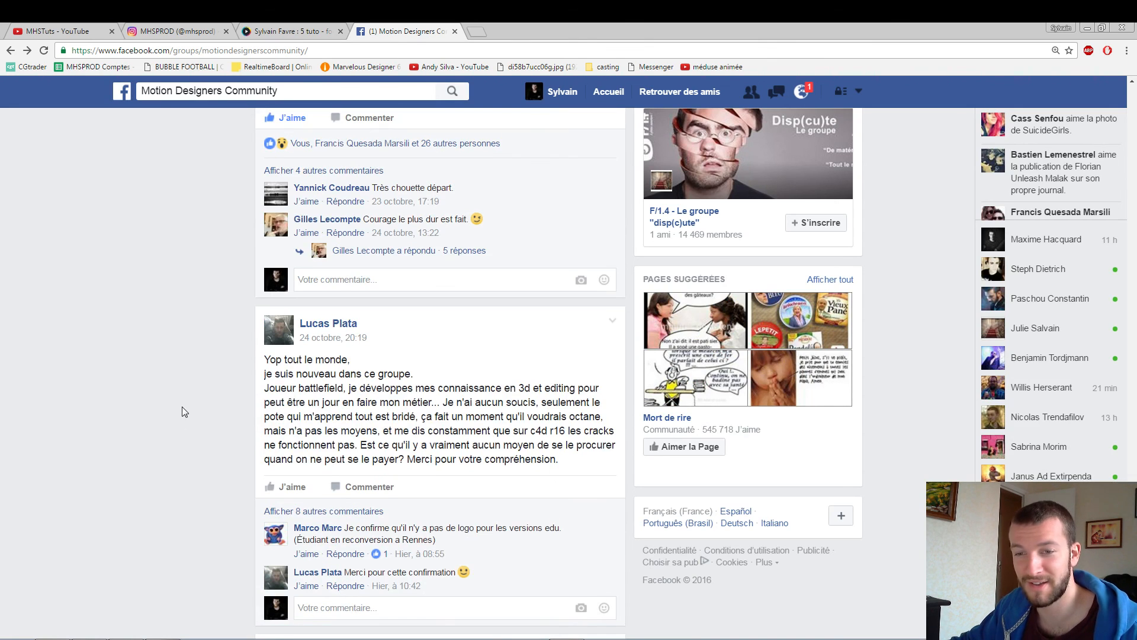